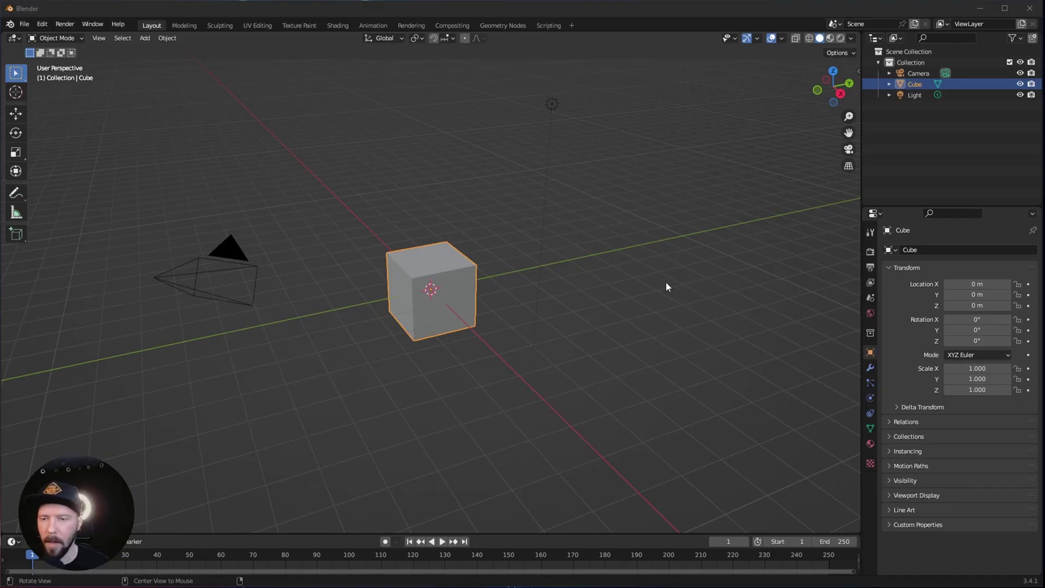
Import the tree model EU05_A.FBX from the EU05_Carpinus_betulus_Hornbeam folder of the tutorial's FOOTAGE directory.
left_click(24, 24)
mouse_move(70, 171)
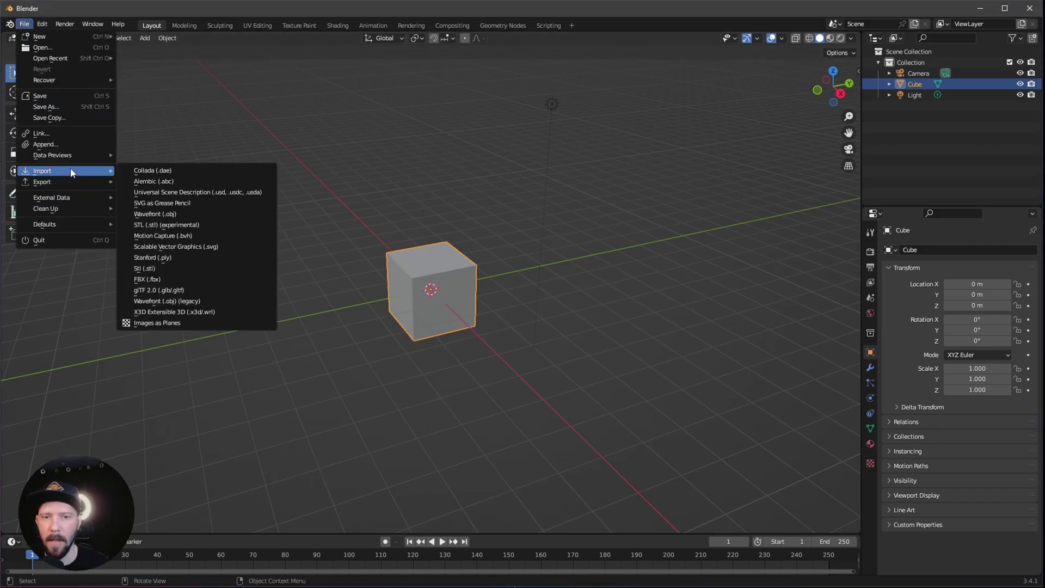
left_click(177, 279)
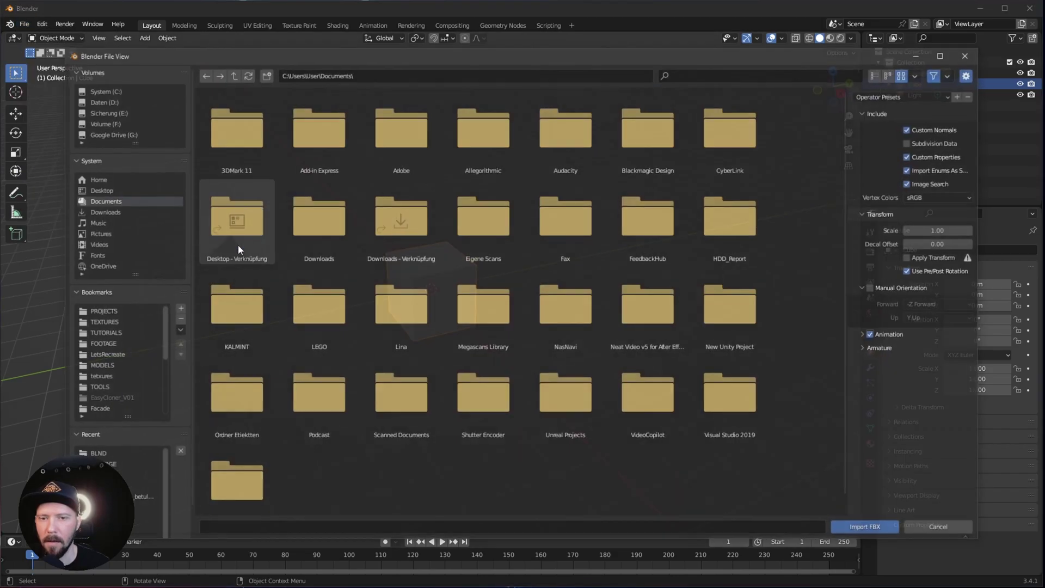
left_click_drag(162, 347, 162, 405)
left_click(129, 412)
double_click(230, 141)
double_click(237, 136)
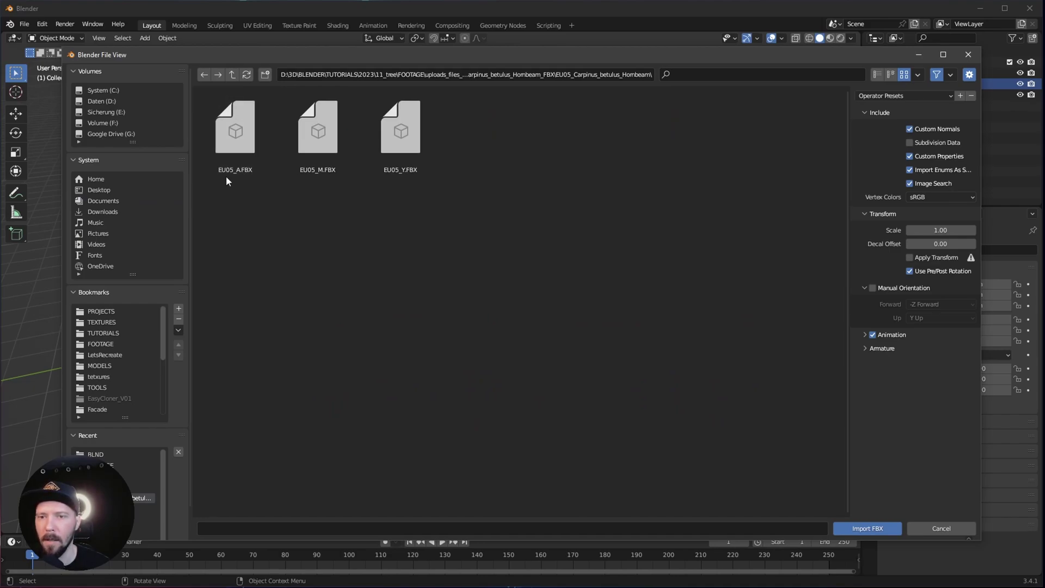
double_click(233, 140)
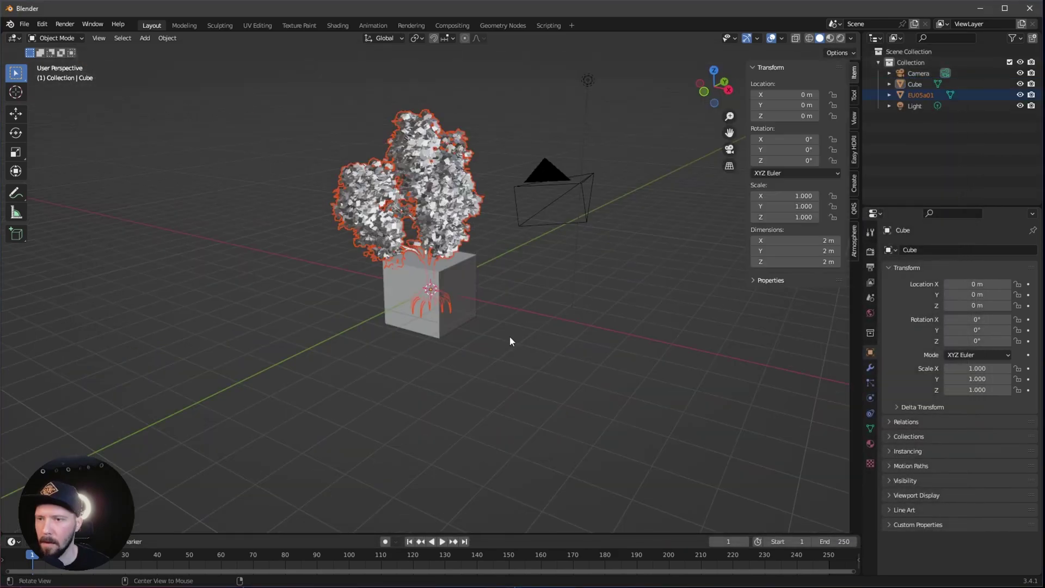
mouse_move(511, 336)
middle_mouse_down()
mouse_move(463, 337)
mouse_move(499, 325)
middle_mouse_up()
Show the scene in Material Preview shading and inspect the imported tree from several sides.
key("z")
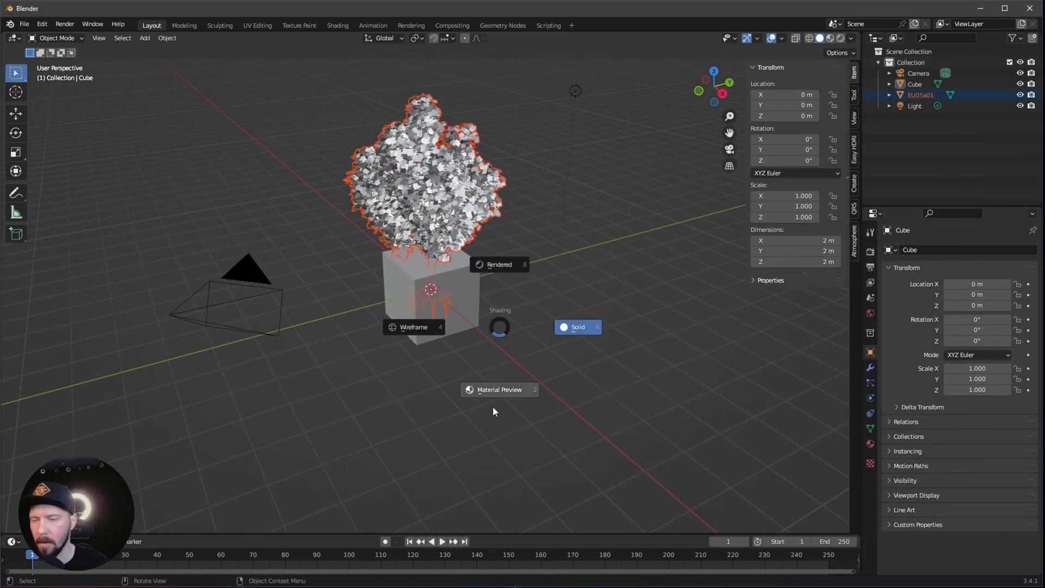
left_click(525, 377)
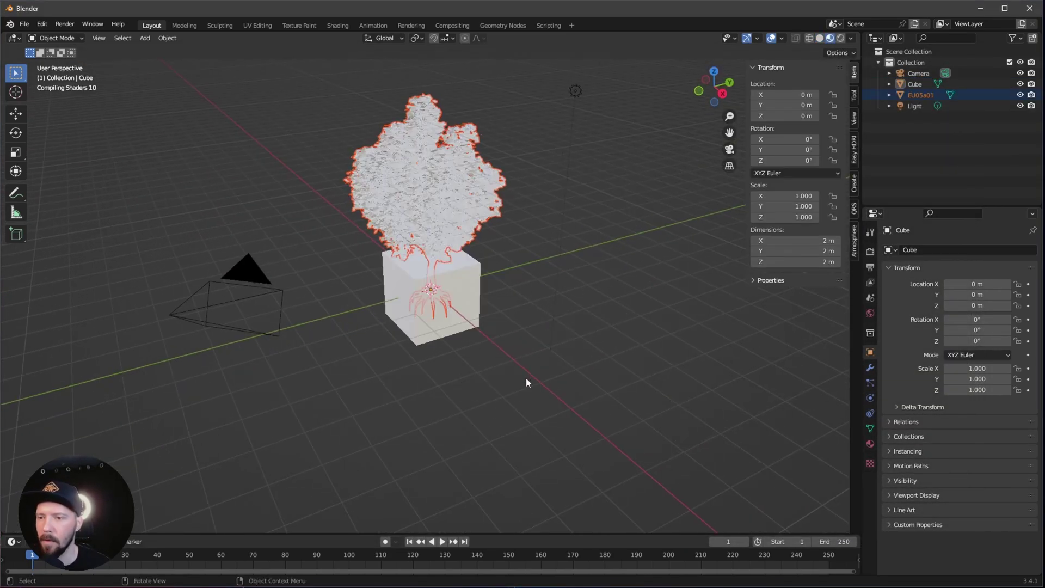
mouse_move(525, 375)
middle_mouse_down()
mouse_move(520, 334)
mouse_move(584, 283)
mouse_move(496, 358)
middle_mouse_up()
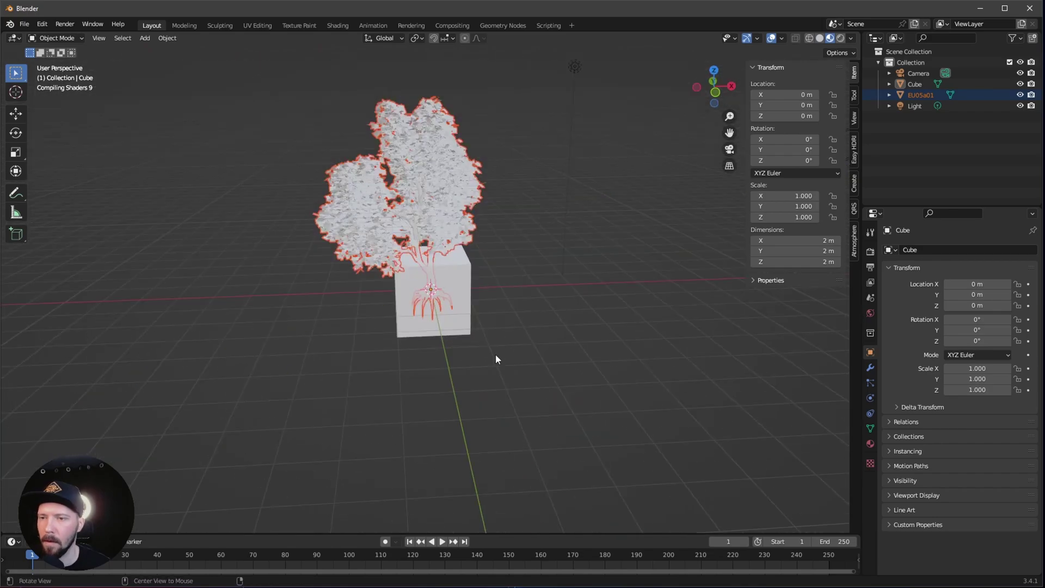
mouse_move(511, 317)
middle_mouse_down()
mouse_move(490, 311)
mouse_move(590, 277)
mouse_move(537, 267)
mouse_move(485, 373)
mouse_move(441, 350)
mouse_move(513, 348)
mouse_move(501, 303)
middle_mouse_up()
left_click_drag(501, 301, 496, 389, "alt")
middle_click_drag(497, 391, 546, 319)
middle_click_drag(460, 361, 549, 338)
Scale the imported tree up uniformly to about 10 m tall, a scale of about 0.042.
left_click(920, 95)
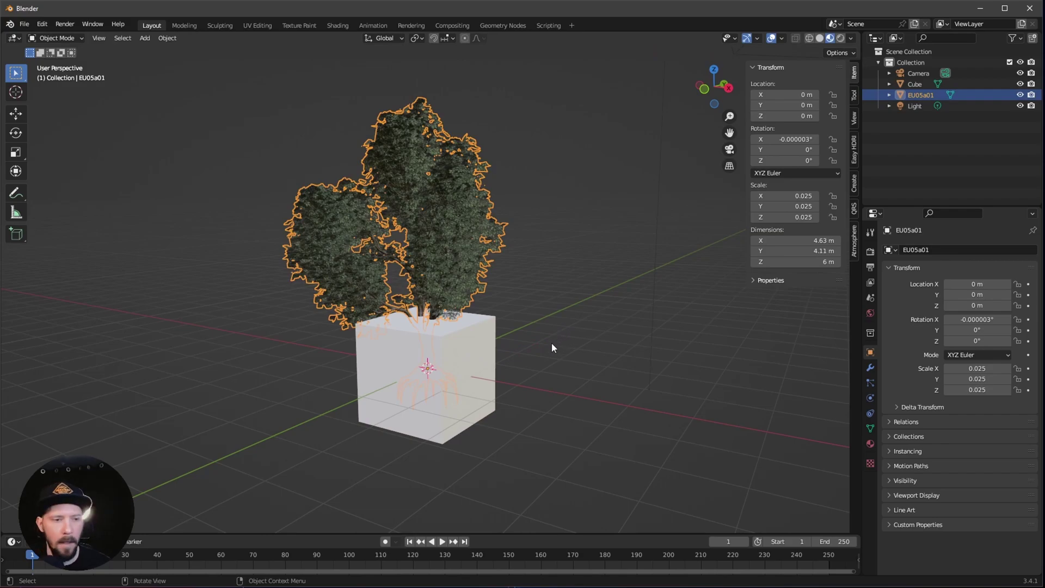
key("s")
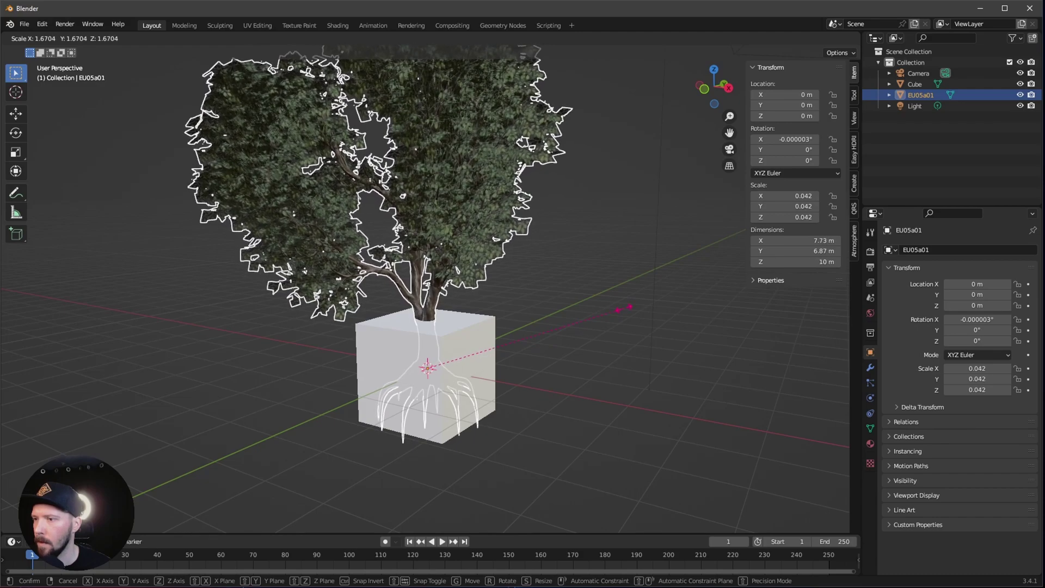
left_click(624, 310)
middle_click_drag(633, 327, 658, 326)
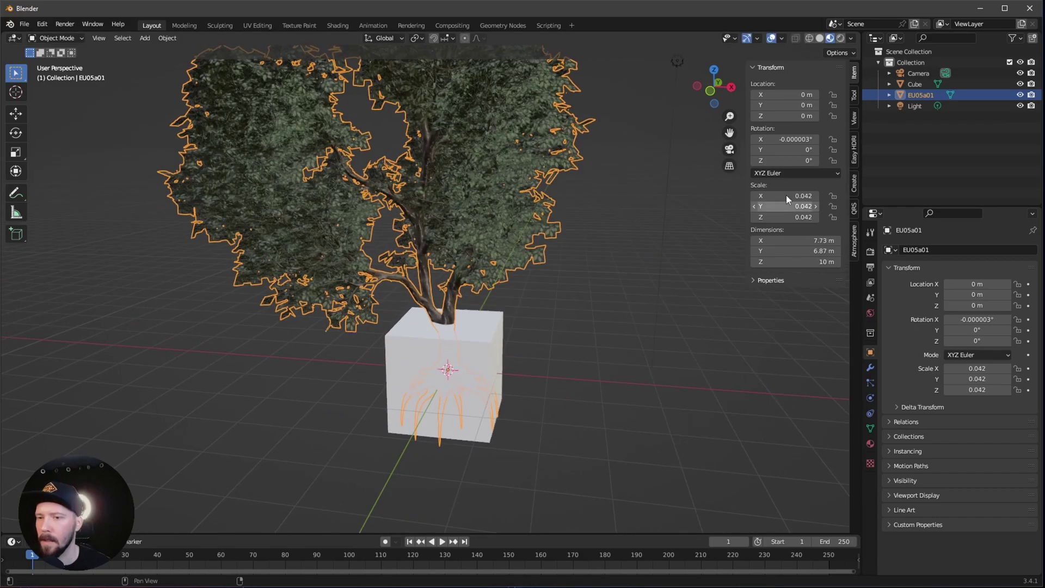
Set the tree's Z rotation to -46.2°.
left_click(805, 161)
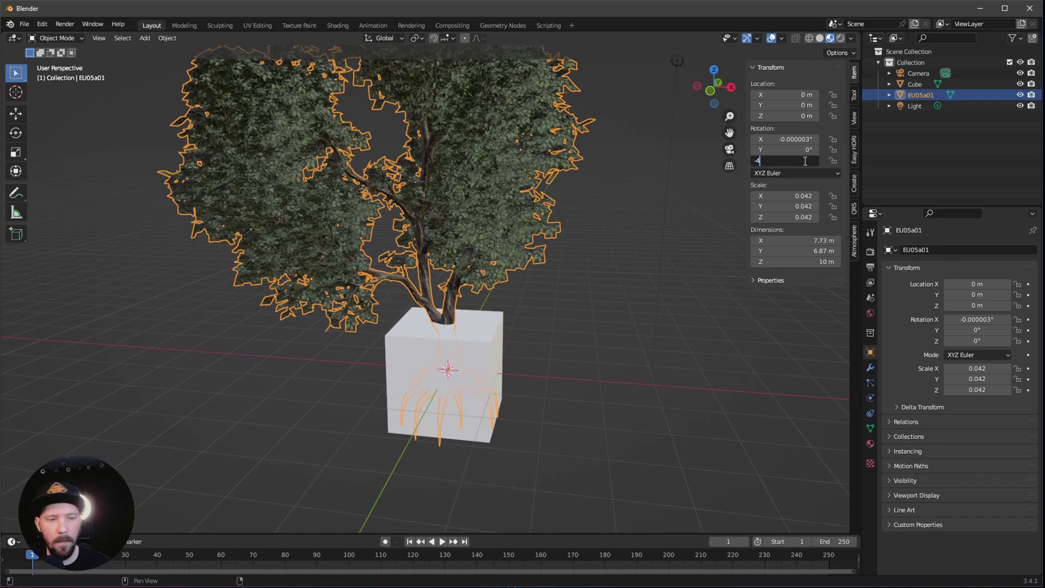
type("-46.2")
key("Return")
left_click_drag(559, 362, 581, 393, "alt")
left_click_drag(522, 384, 485, 385, "alt")
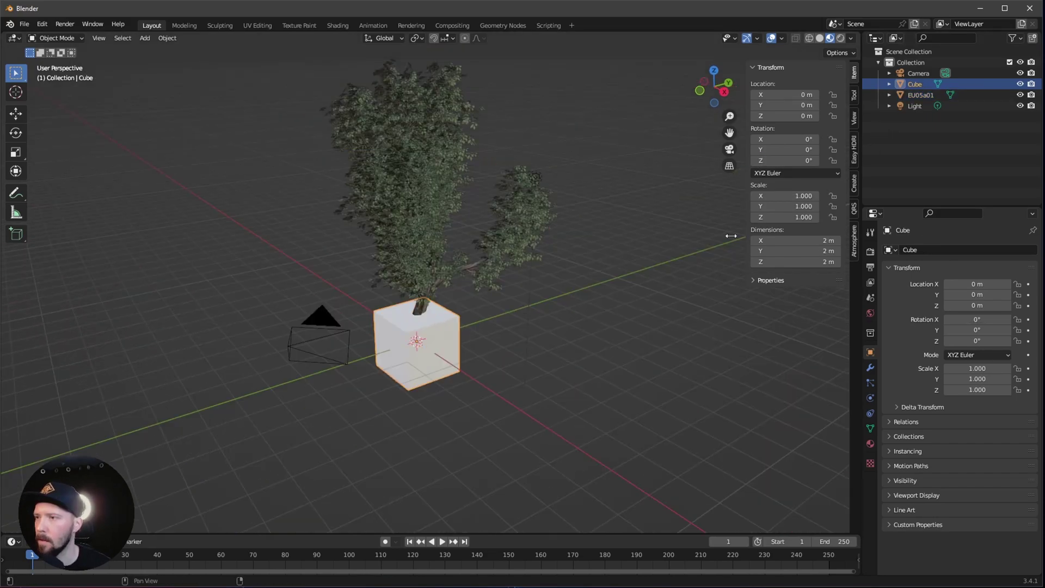
Add a mesh plane at the origin under the tree.
left_click_drag(436, 432, 478, 421, "alt")
middle_click_drag(478, 416, 508, 407)
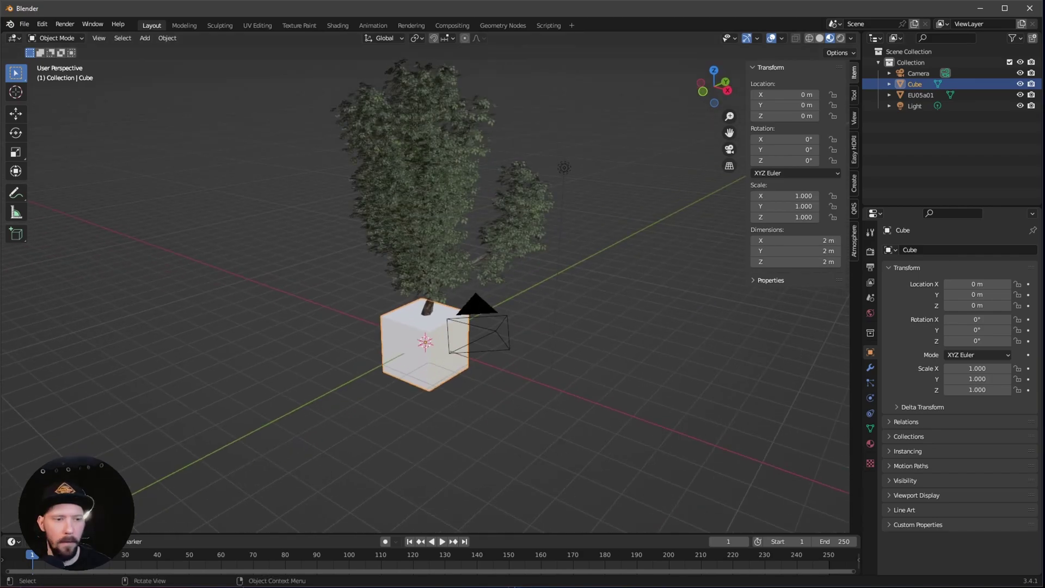
left_click(536, 405)
key("shift+a")
mouse_move(509, 268)
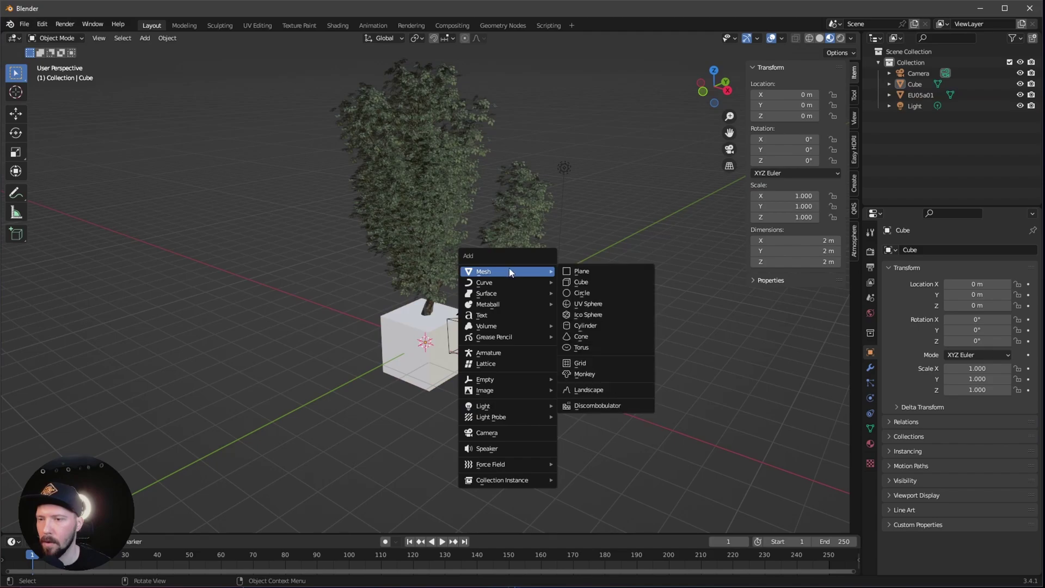
left_click(607, 271)
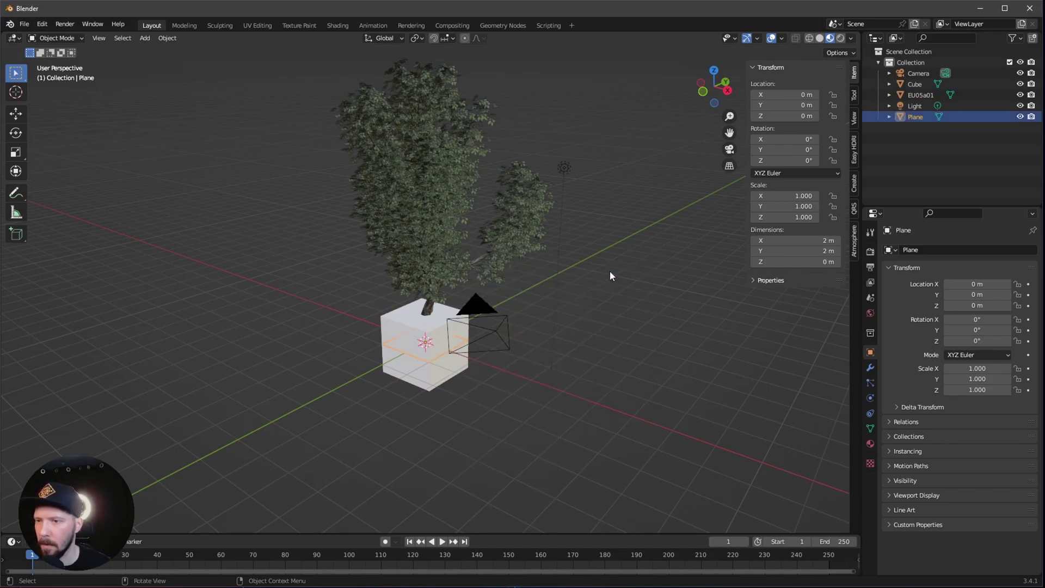
Rename the new plane as floor and set its X and Y dimensions to 50 m.
double_click(922, 116)
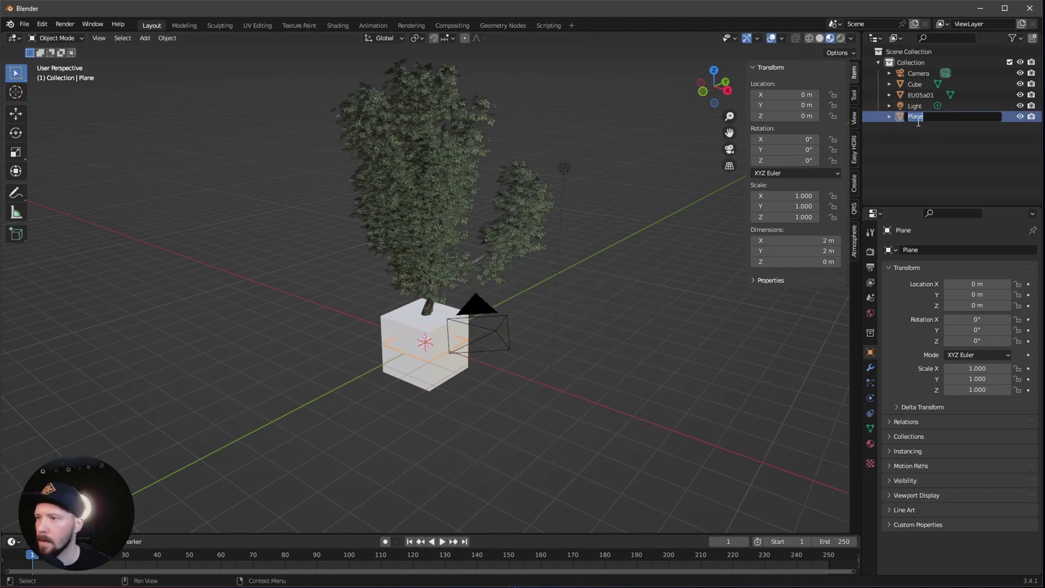
type("floor")
key("Return")
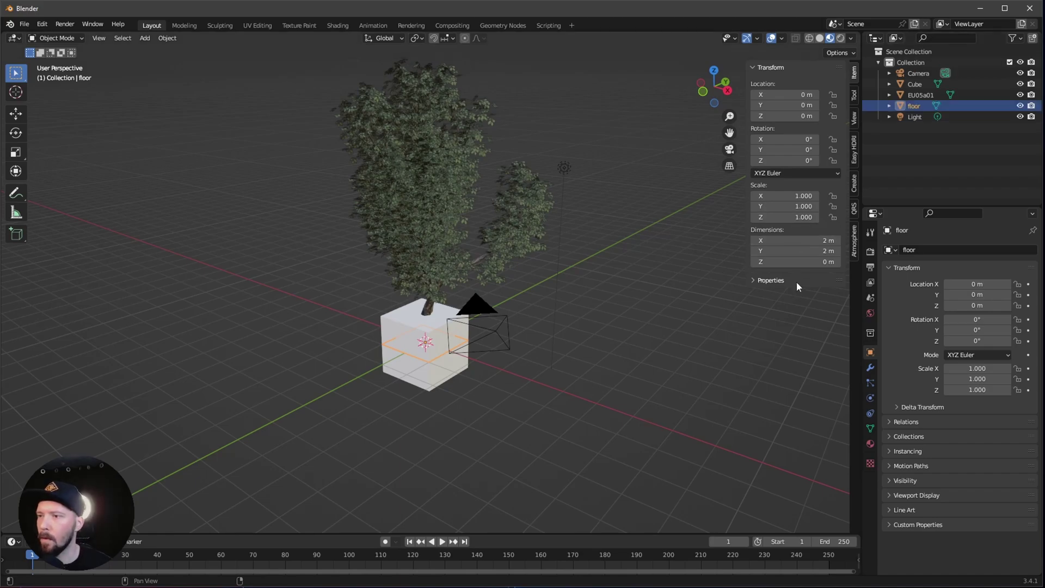
left_click_drag(804, 241, 813, 255)
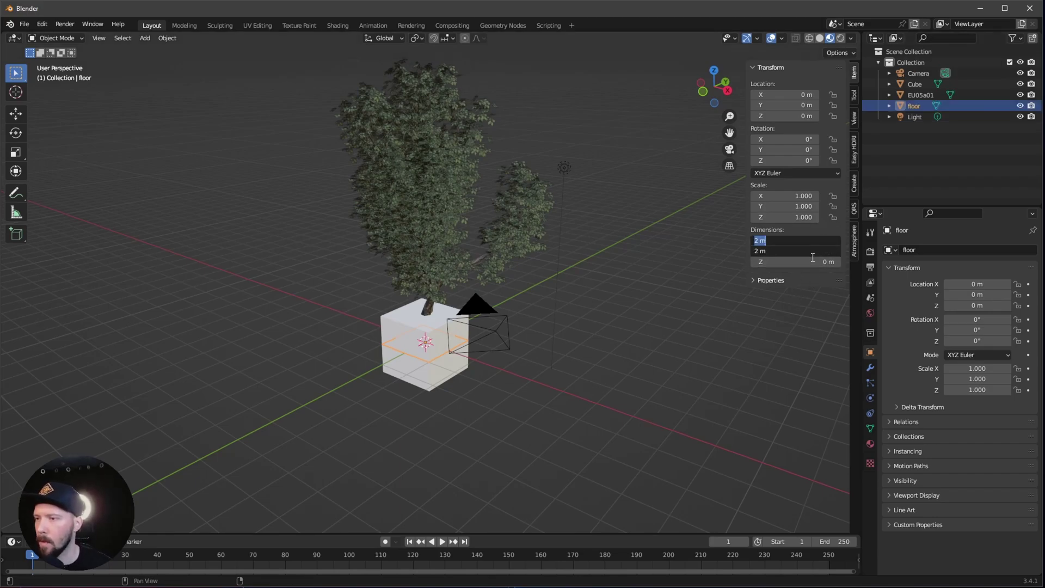
key("Return")
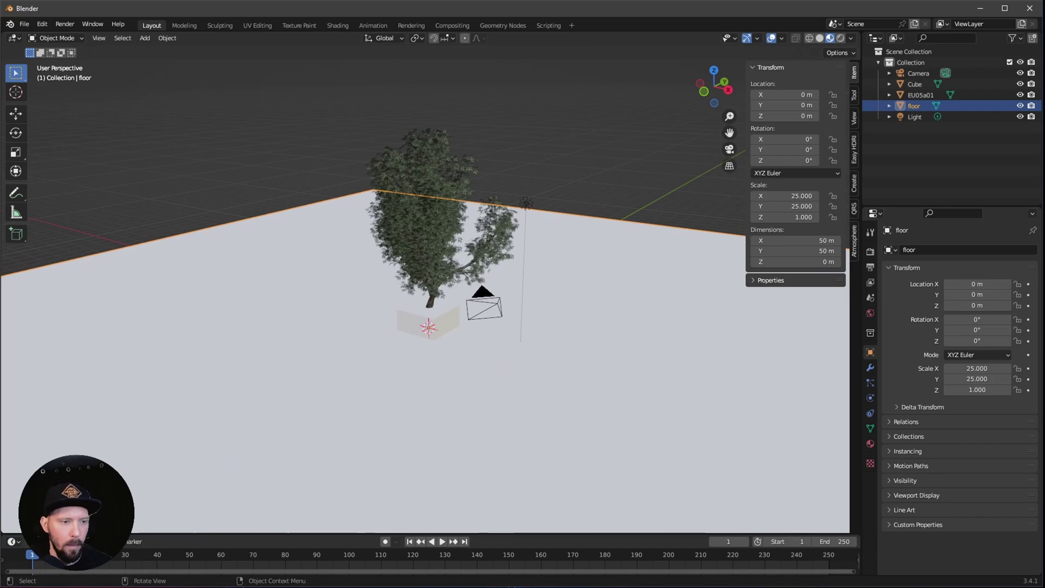
Resize the default cube into a slab with X and Y dimensions of 50 m and a Z dimension of 1 m.
left_click(407, 327)
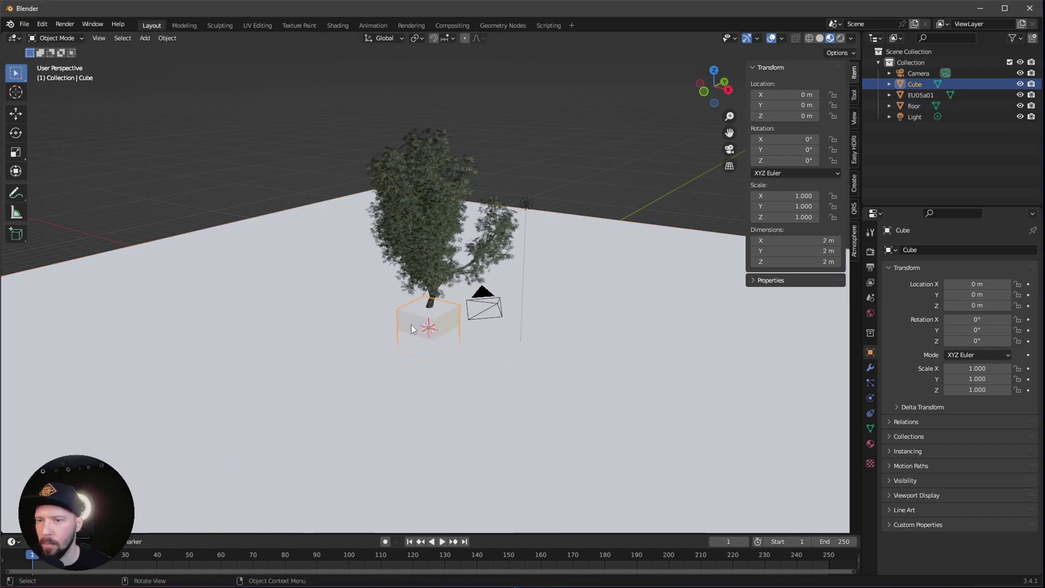
left_click_drag(829, 240, 831, 251)
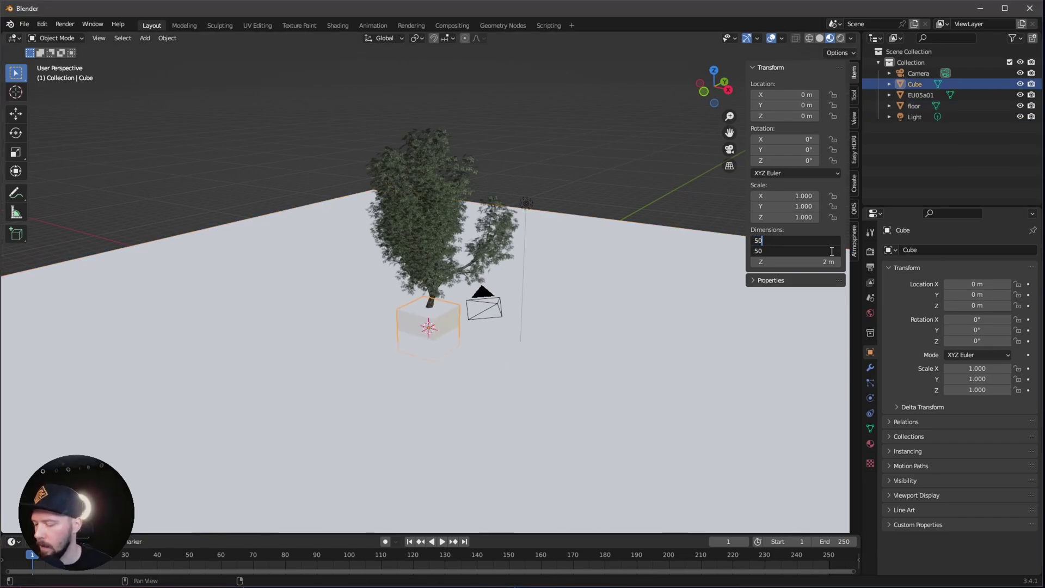
key("Return")
double_click(795, 262)
type("1")
key("Return")
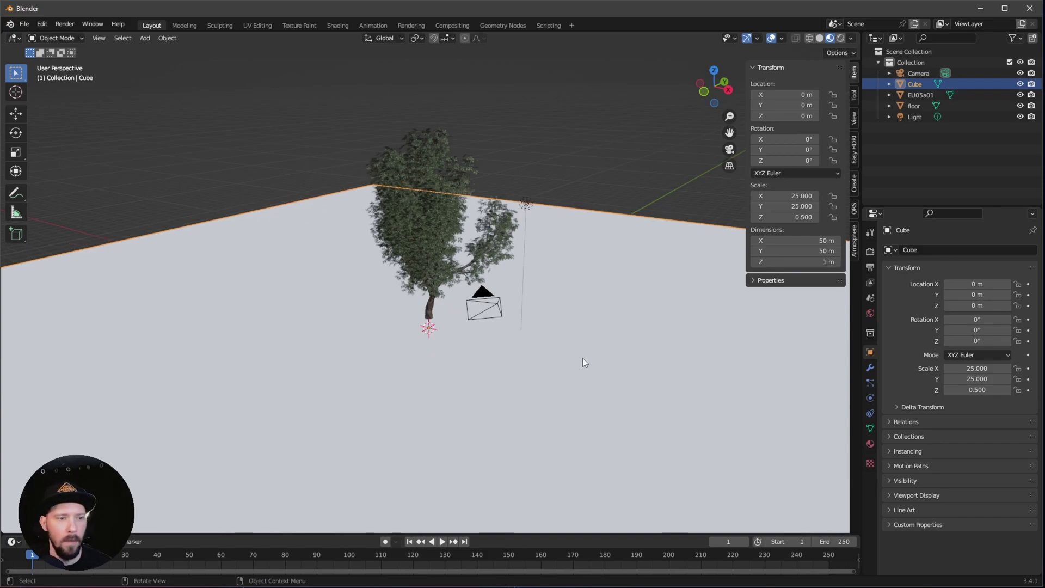
Raise the slab above the tree by setting its Z location to 11.5 m.
double_click(788, 116)
type("11")
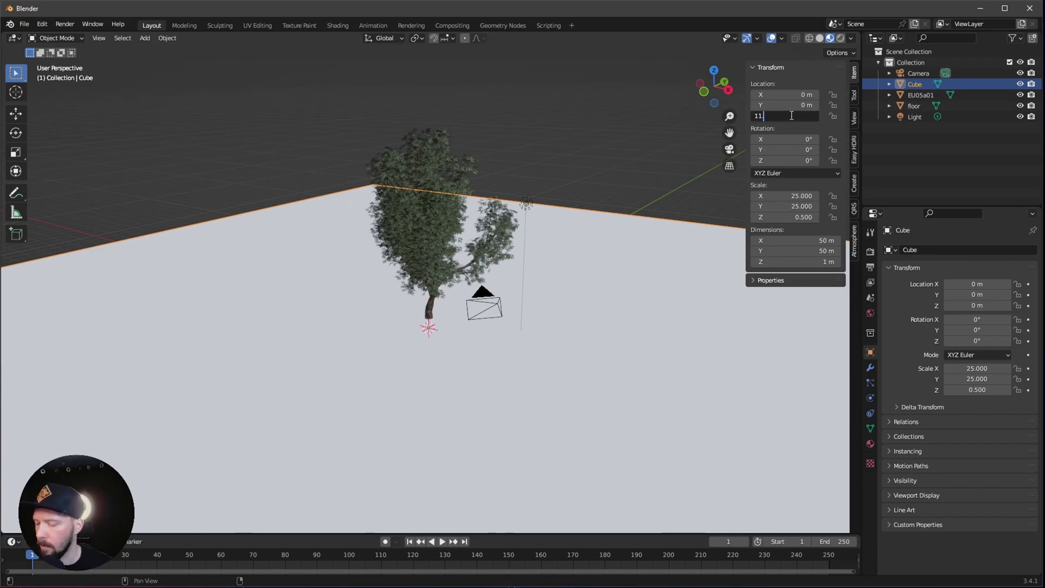
type(".5")
key("Return")
middle_click_drag(626, 217, 497, 342)
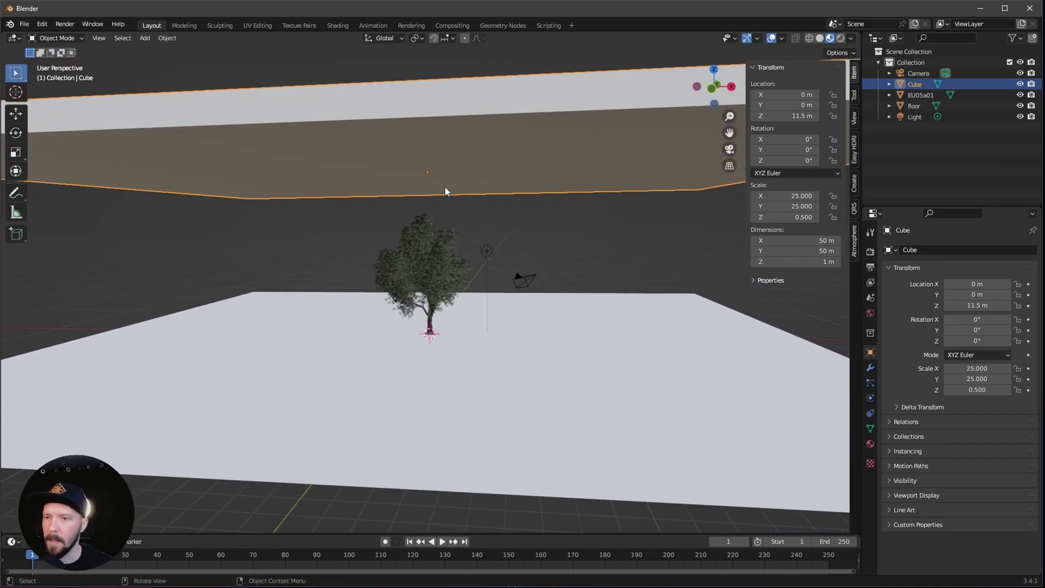
middle_click_drag(501, 280, 422, 218)
Add a second cube at the origin and set its X, Y and Z dimensions to 5 m.
middle_click_drag(472, 248, 534, 338)
key("shift+a")
mouse_move(531, 355)
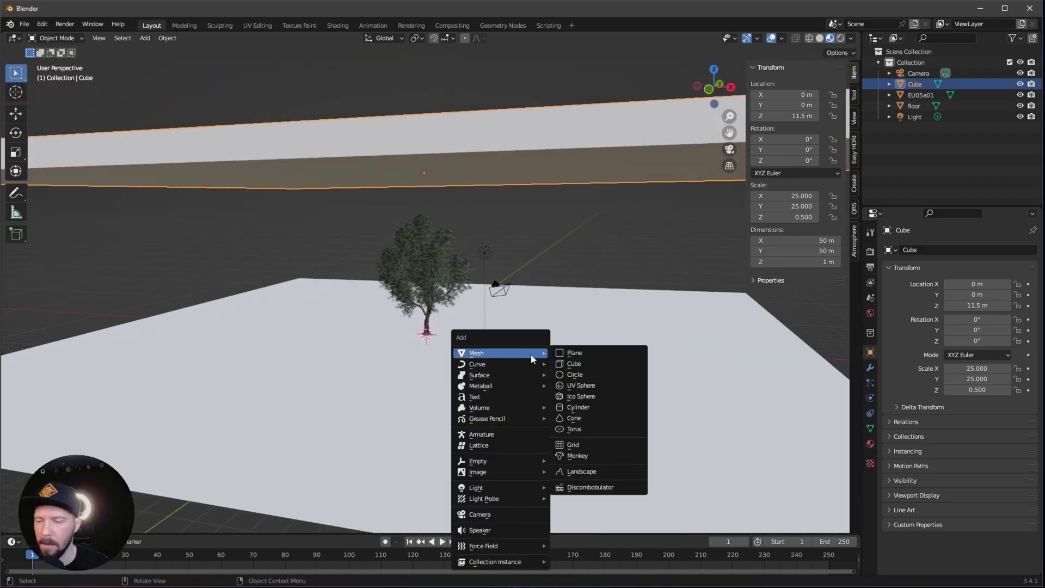
left_click(574, 363)
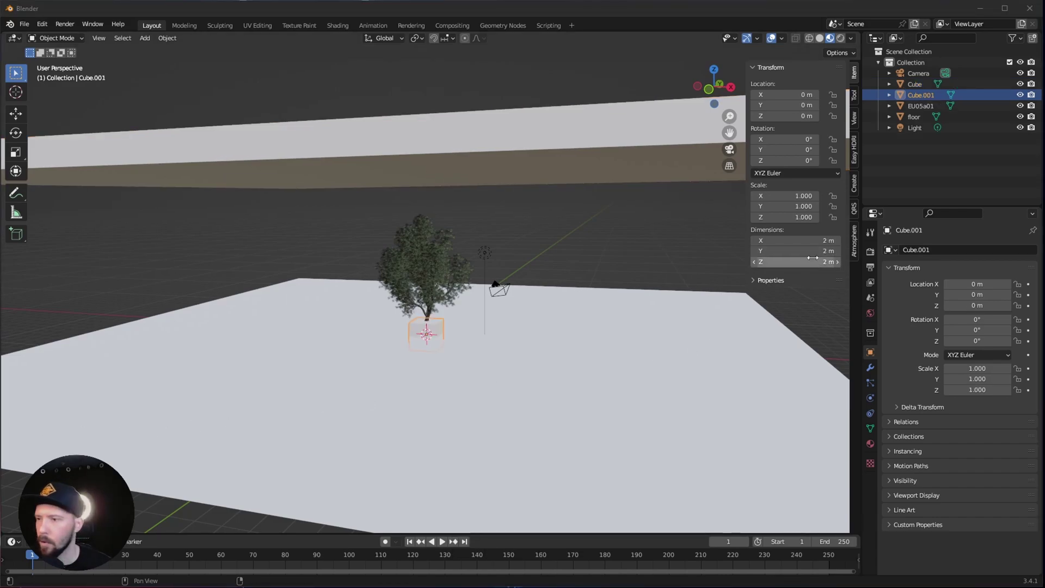
left_click_drag(837, 240, 838, 257)
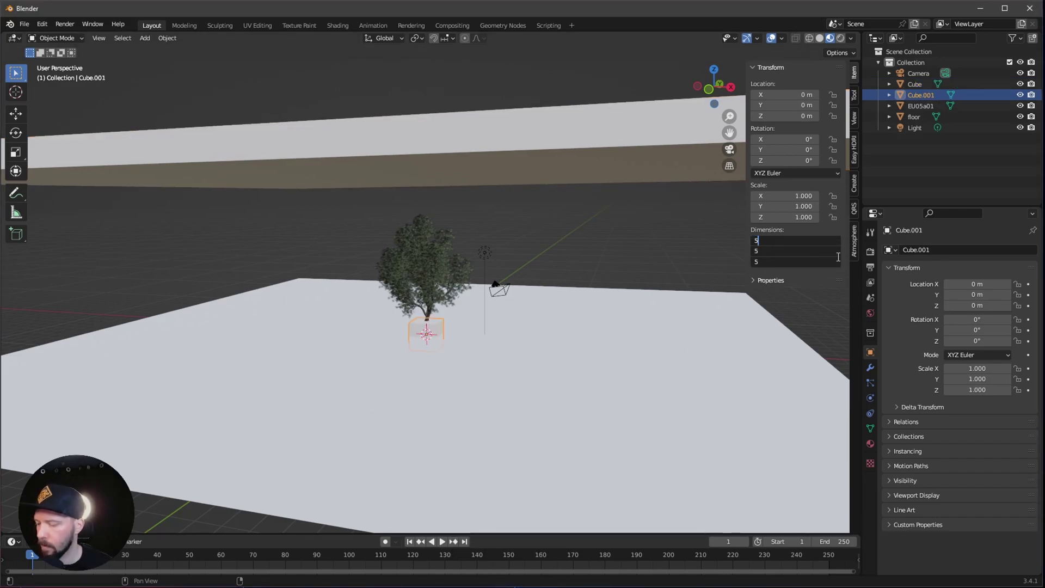
key("Return")
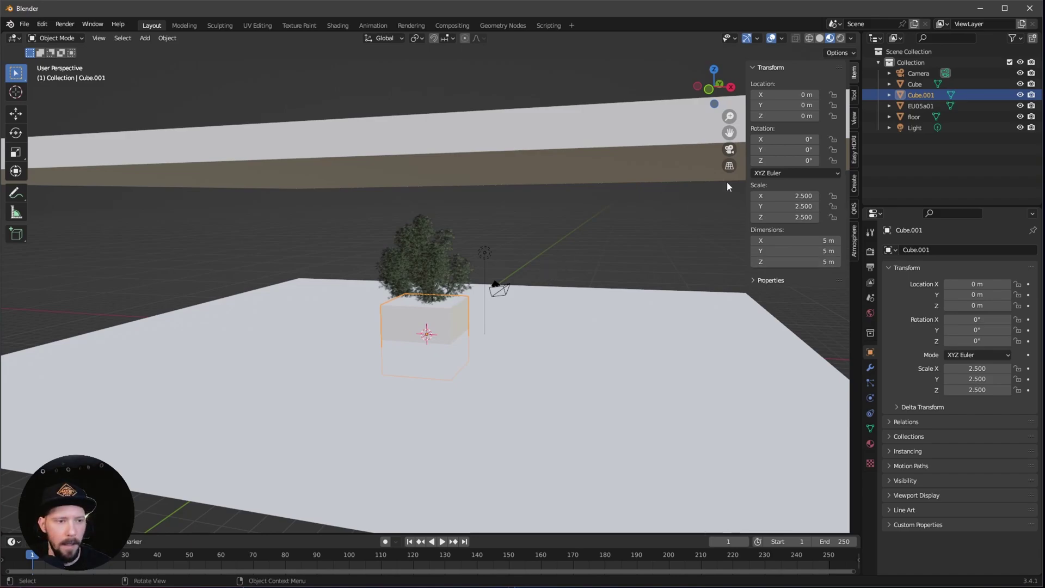
Set the 5 m cube's Z location to 12 m so it cuts through the slab above the tree.
left_click(801, 116)
type("12")
key("Return")
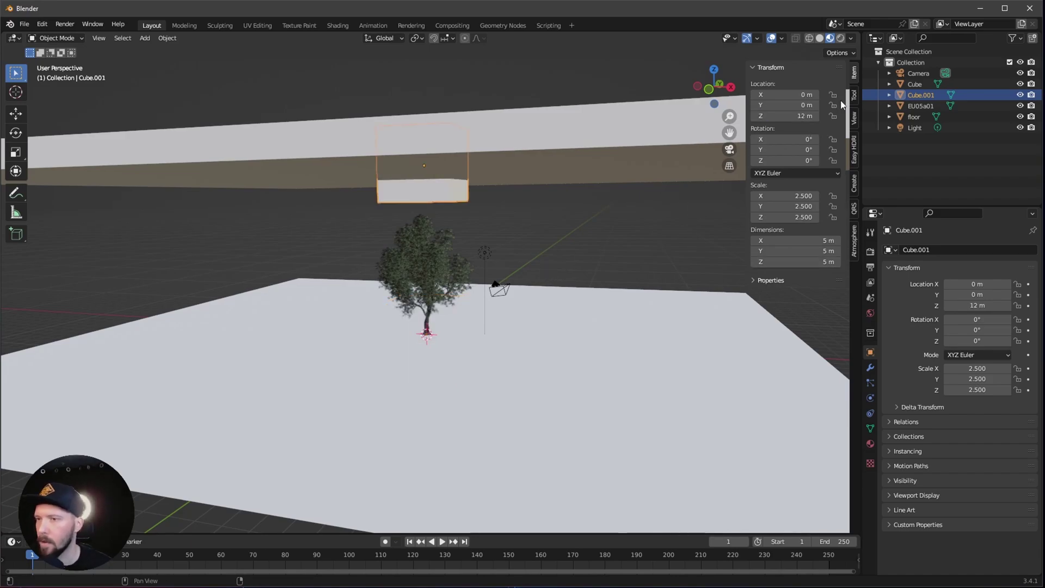
middle_click_drag(638, 243, 459, 175)
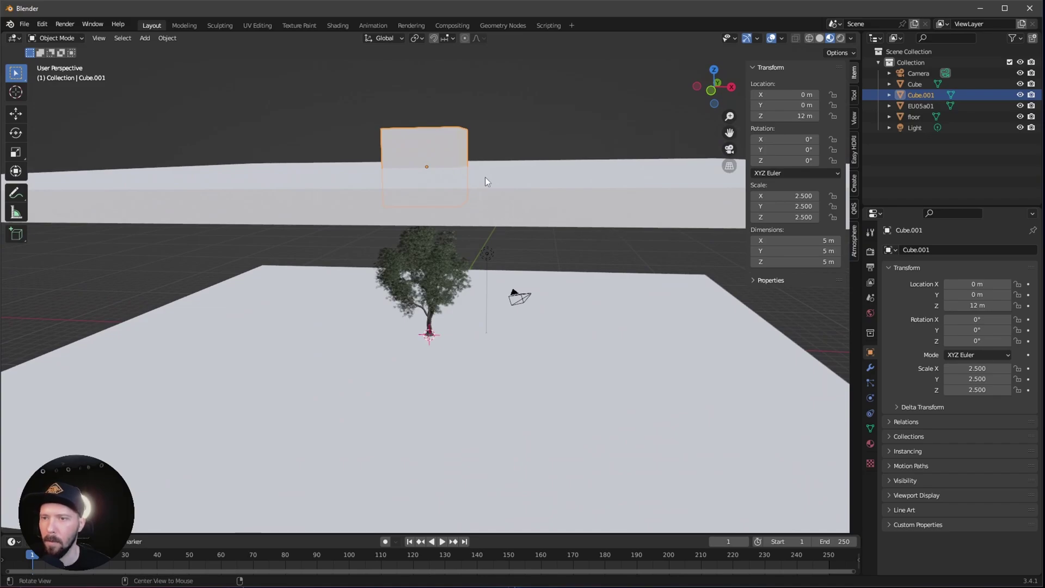
Rename the large slab above the tree as ceiling.
mouse_move(515, 256)
middle_mouse_down()
mouse_move(436, 140)
mouse_move(469, 256)
mouse_move(462, 217)
mouse_move(518, 285)
mouse_move(516, 271)
middle_mouse_up()
left_click(608, 249)
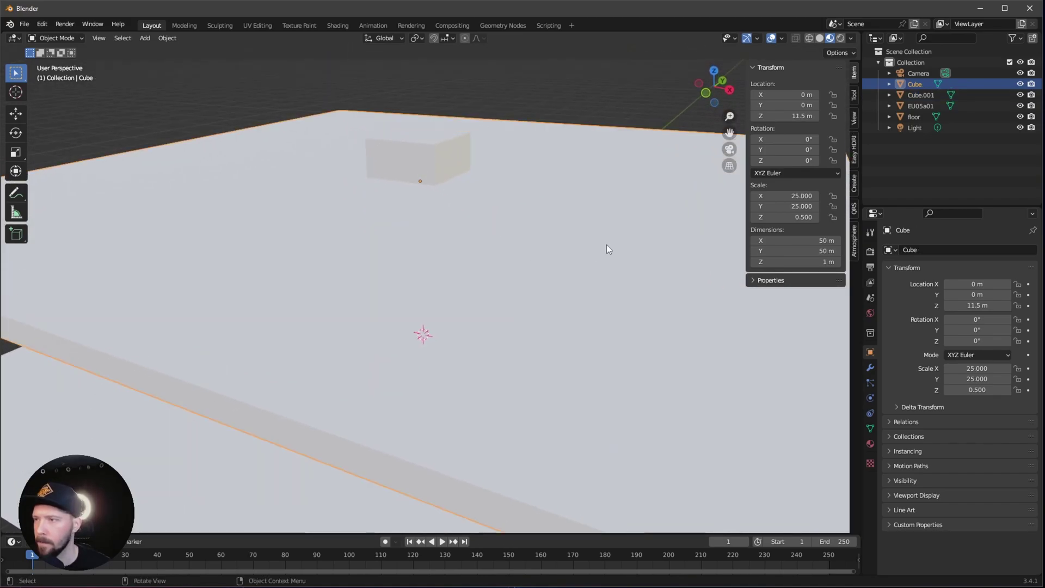
double_click(918, 84)
type("ceiling")
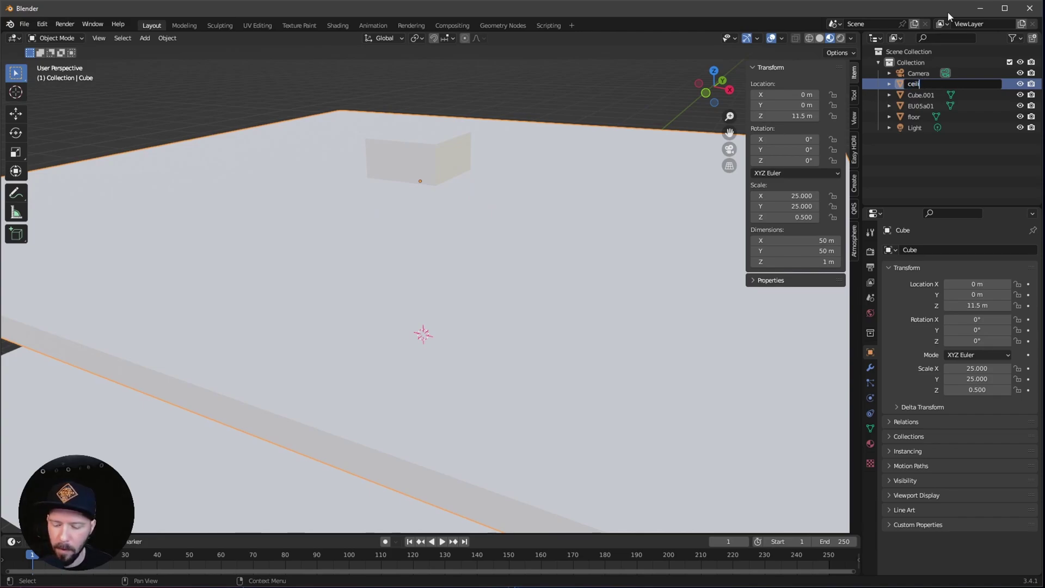
key("Return")
Rename the 5 m cube that intersects the ceiling as hole.
double_click(920, 95)
type("H")
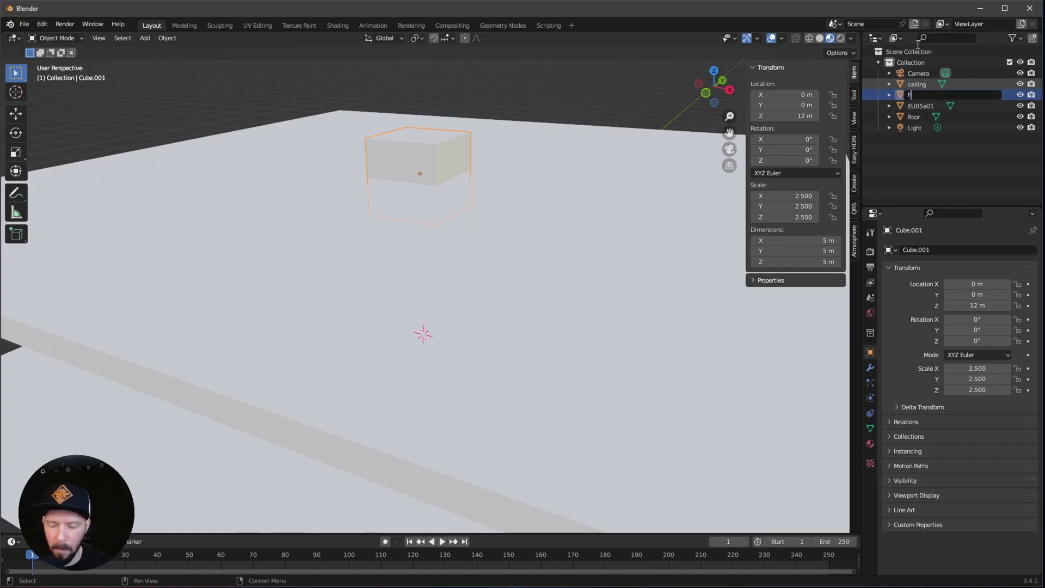
type("ole")
key("Return")
middle_click_drag(488, 275, 504, 322)
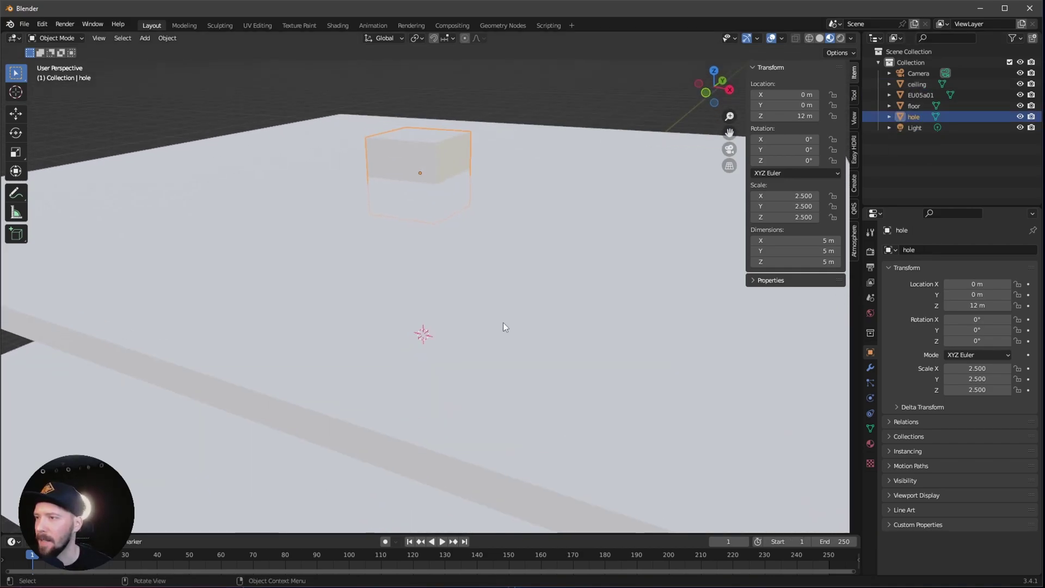
Add a Boolean modifier in Difference mode to the ceiling slab, using hole as its object.
left_click(537, 298)
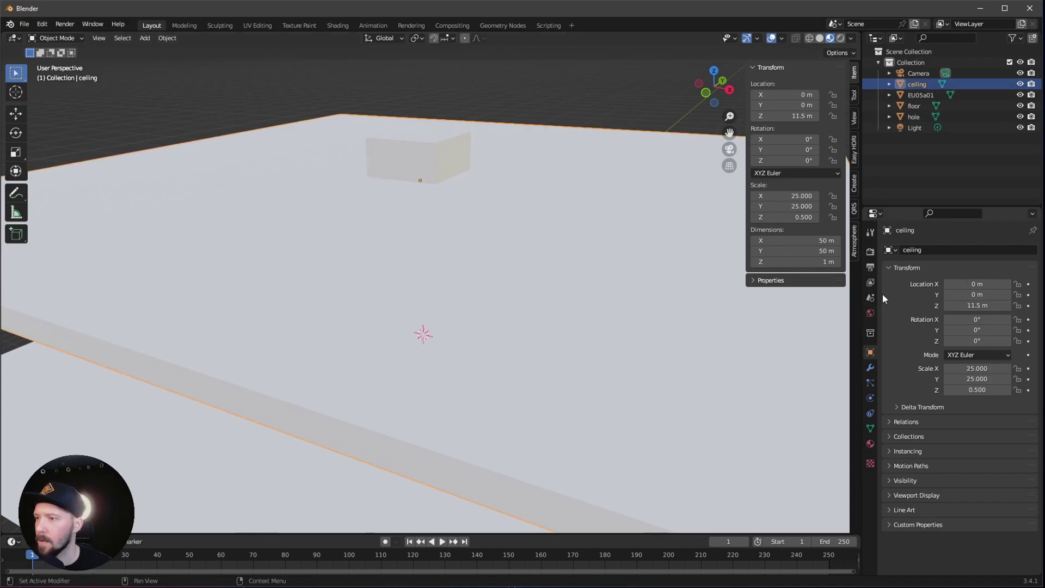
left_click(871, 370)
left_click(935, 251)
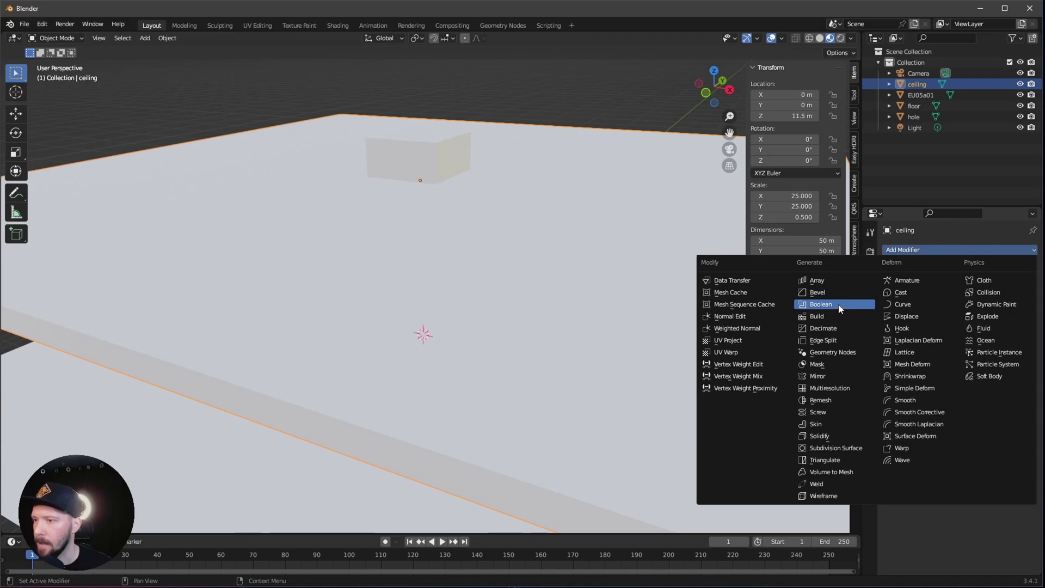
left_click(822, 304)
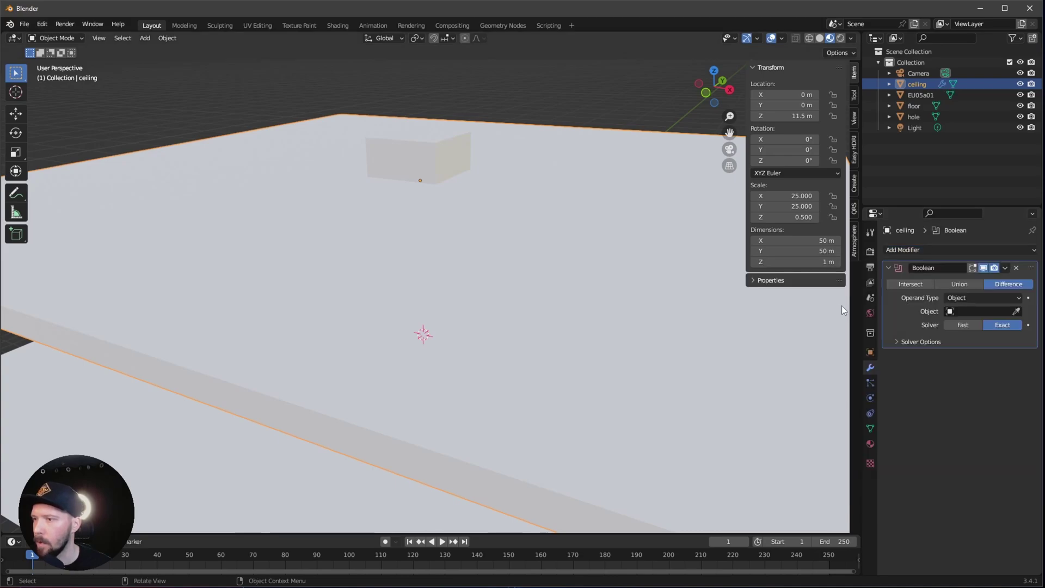
left_click(973, 310)
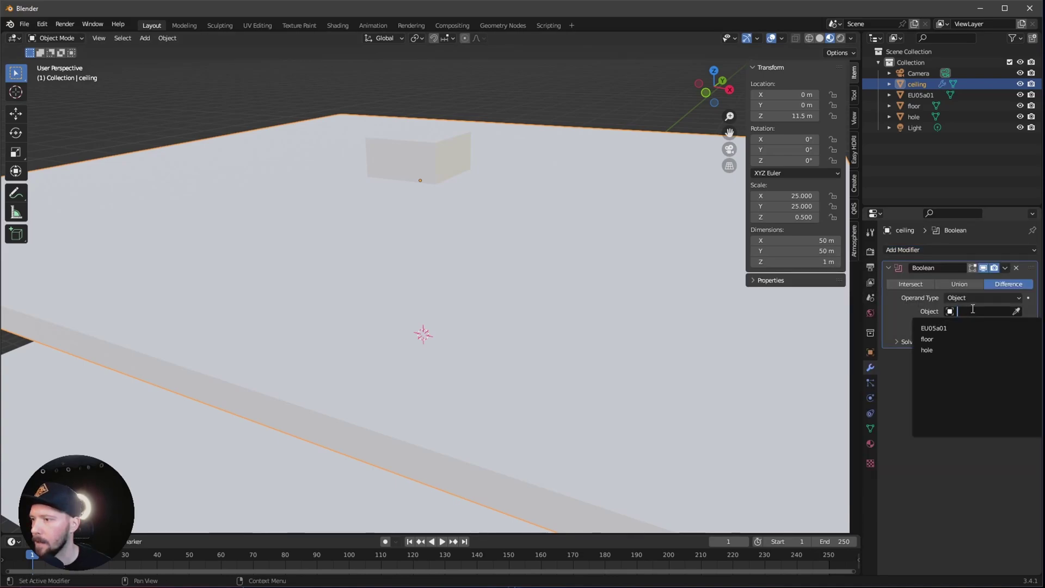
left_click(946, 350)
mouse_move(502, 279)
middle_mouse_down()
mouse_move(477, 310)
mouse_move(504, 275)
middle_mouse_up()
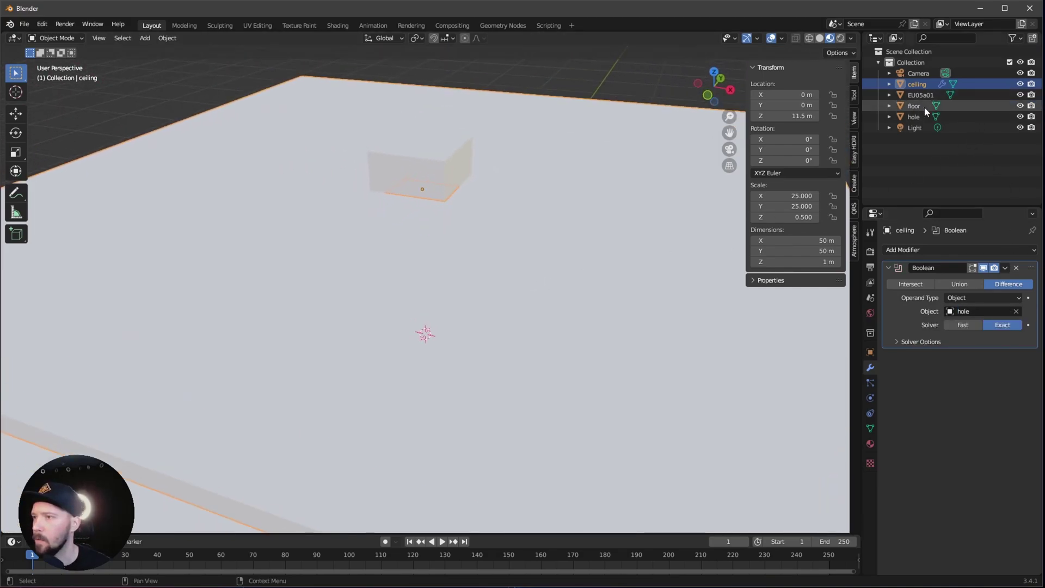
Hide the hole cube in the viewport and exclude it from renders.
left_click(913, 117)
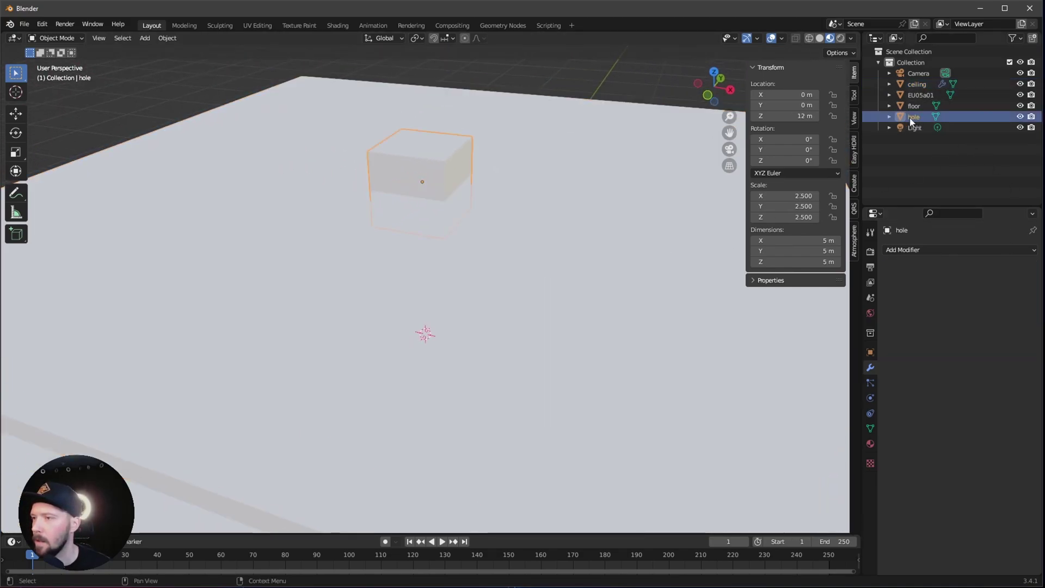
left_click(1020, 116)
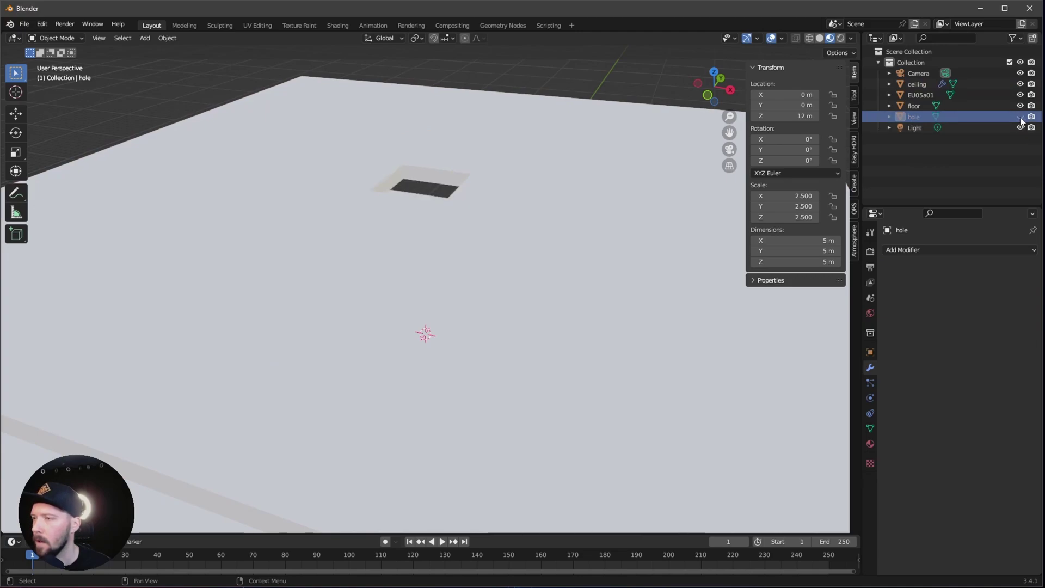
middle_click_drag(381, 304, 548, 215)
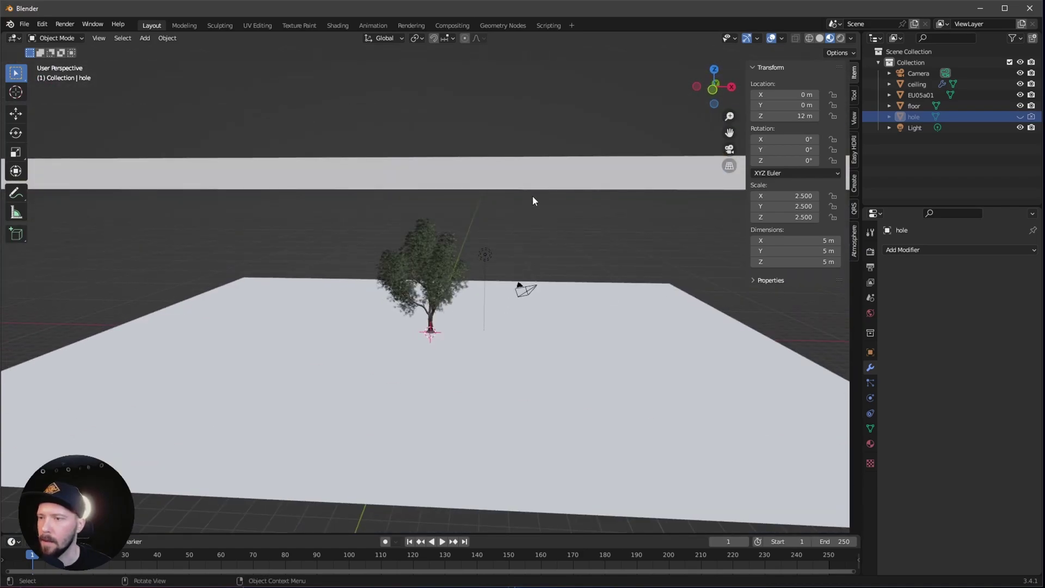
Duplicate the ceiling slab in place, rename the copy wall_left and remove its Boolean modifier.
left_click(546, 183)
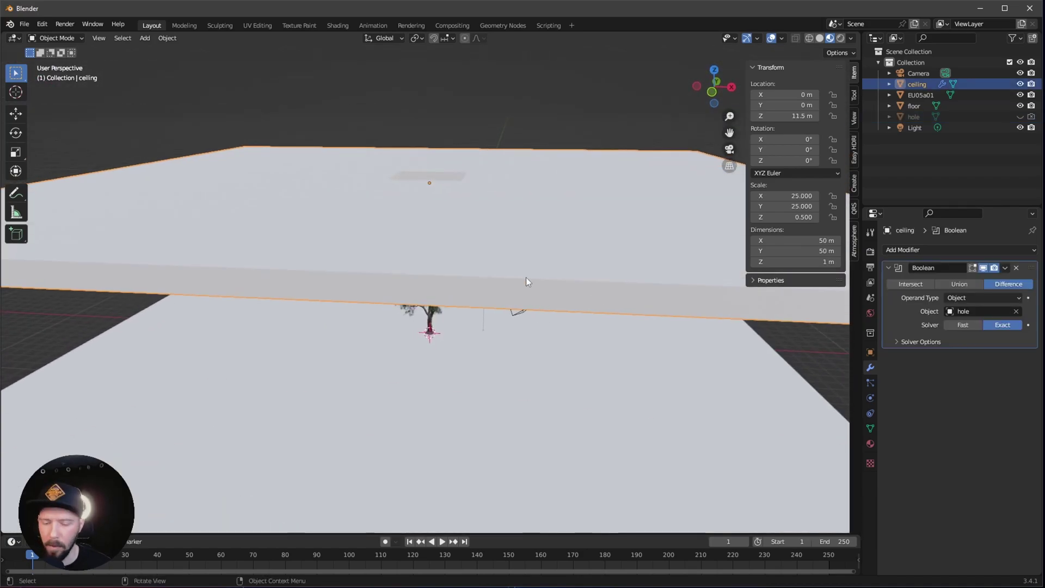
middle_click_drag(491, 366, 494, 356)
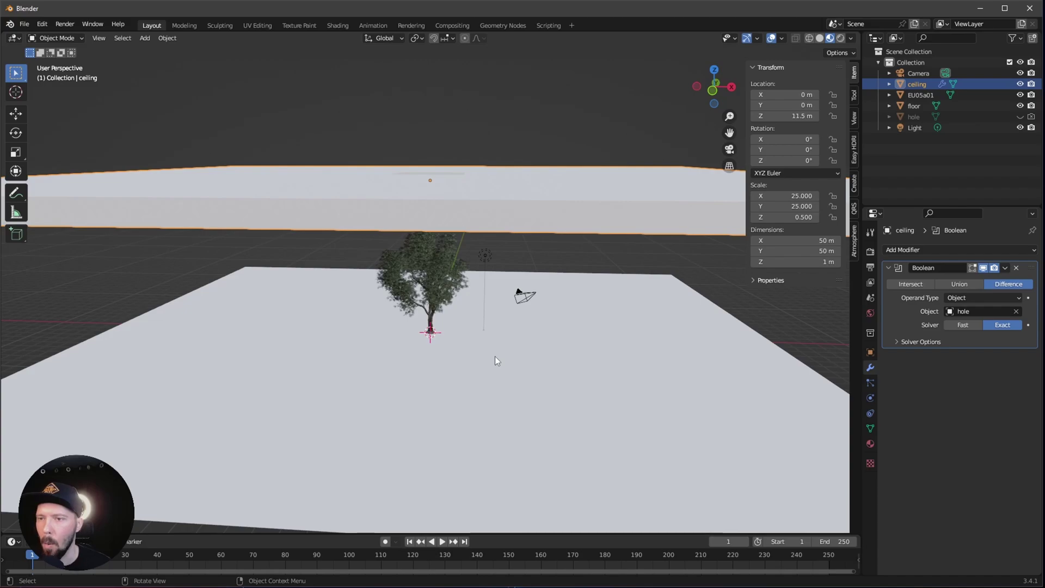
key("shift+d")
right_click(504, 347)
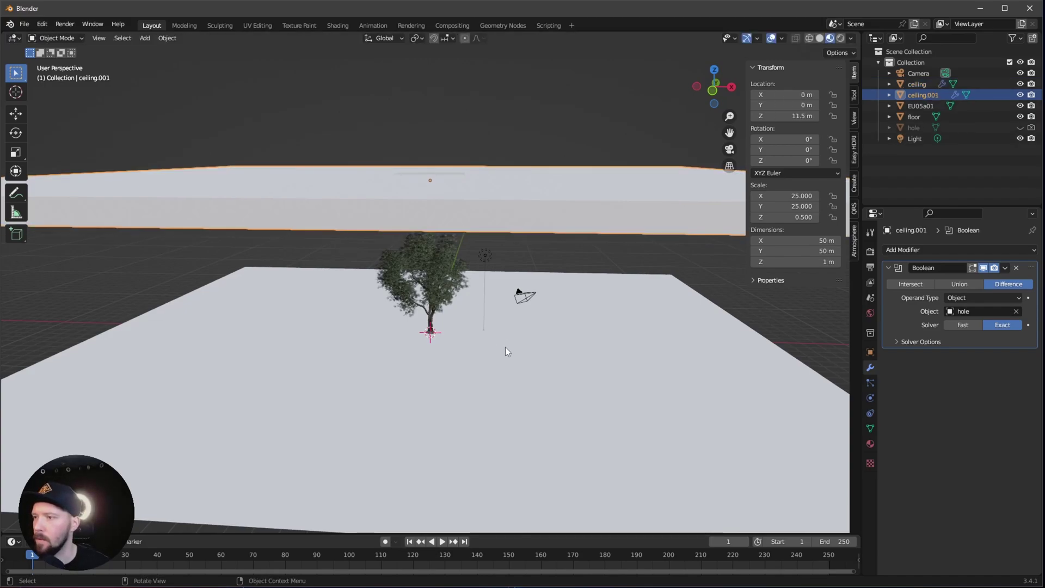
double_click(927, 96)
type("eft")
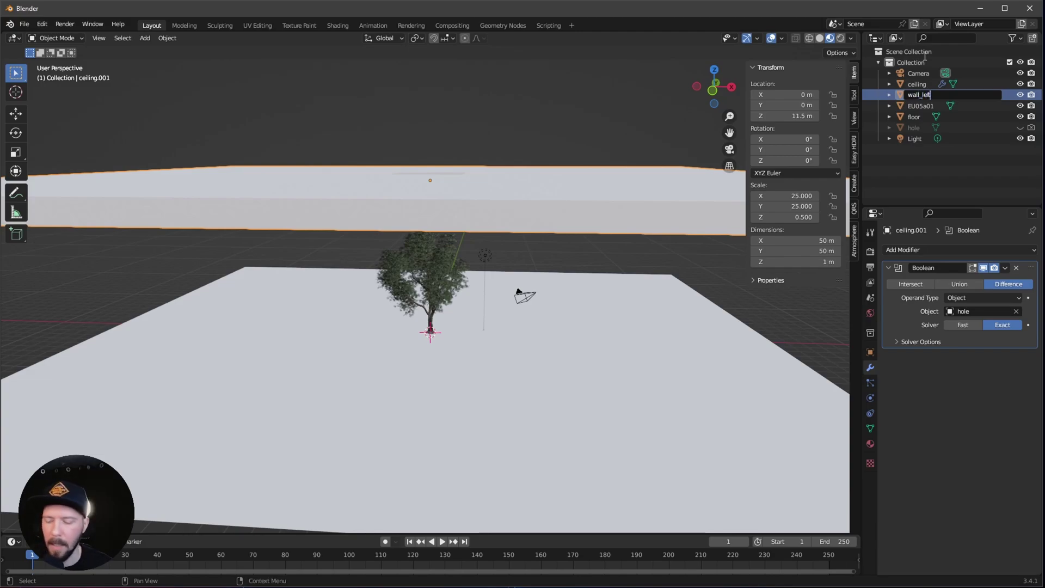
key("Return")
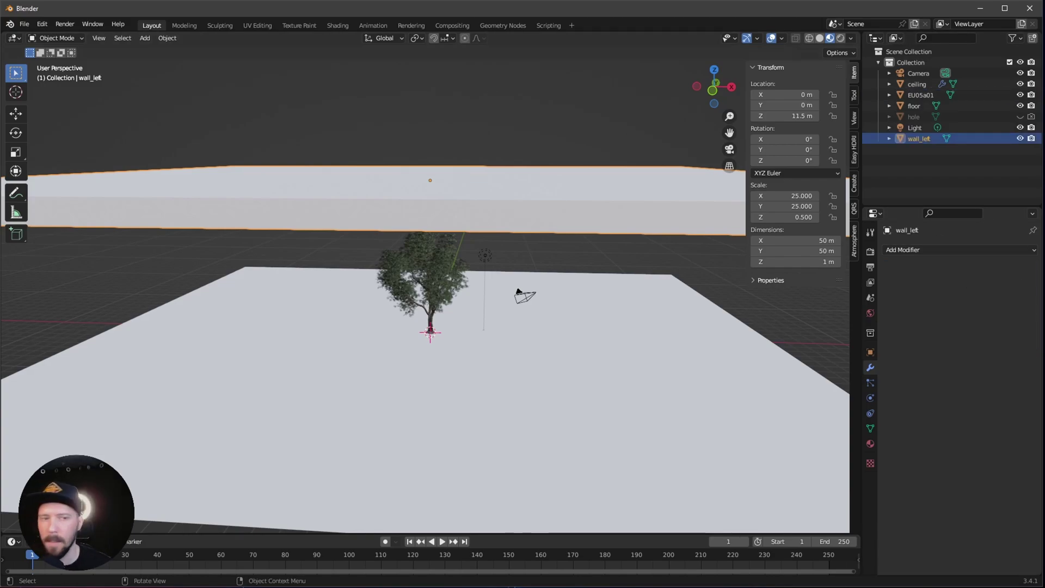
Stand wall_left upright with a 90° Y rotation and set its X location to -5.8 m.
left_click(800, 150)
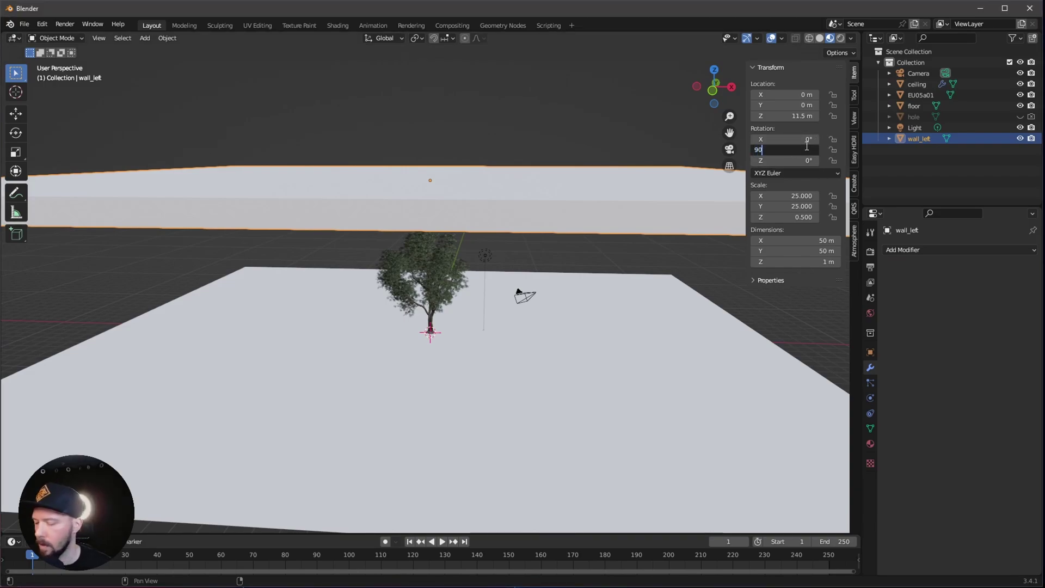
key("Return")
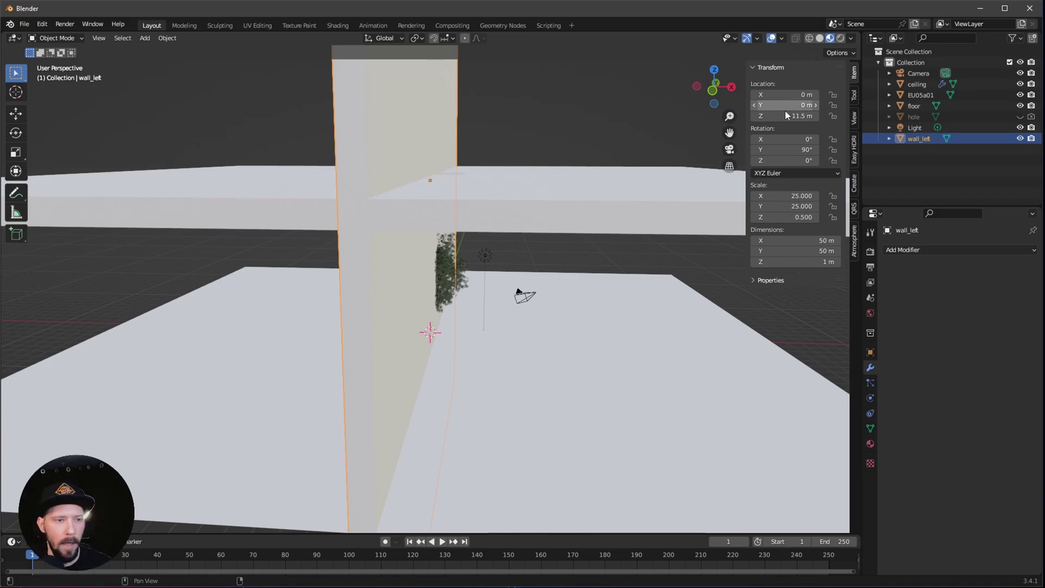
left_click(787, 94)
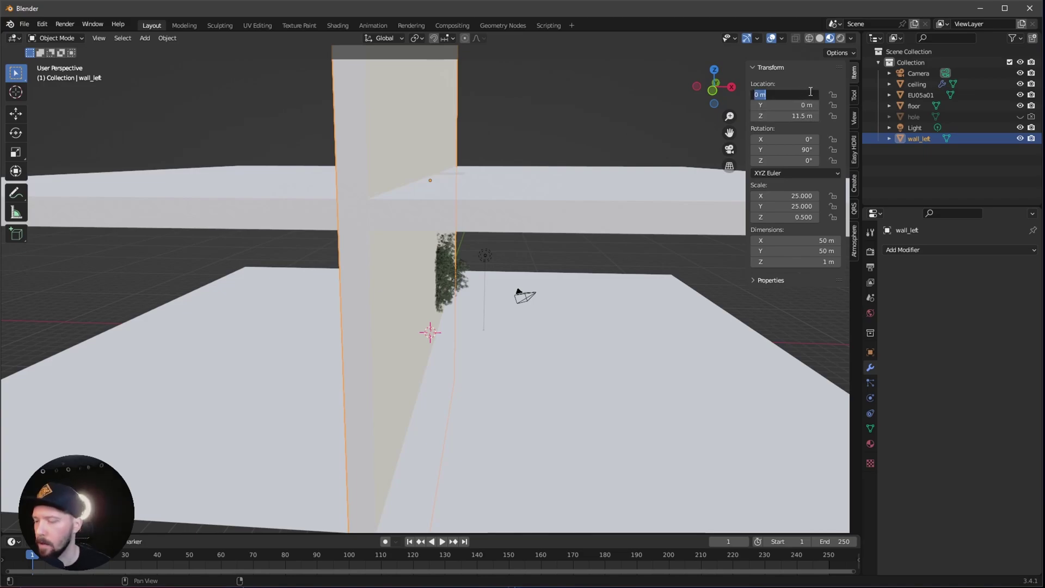
type("-5.8")
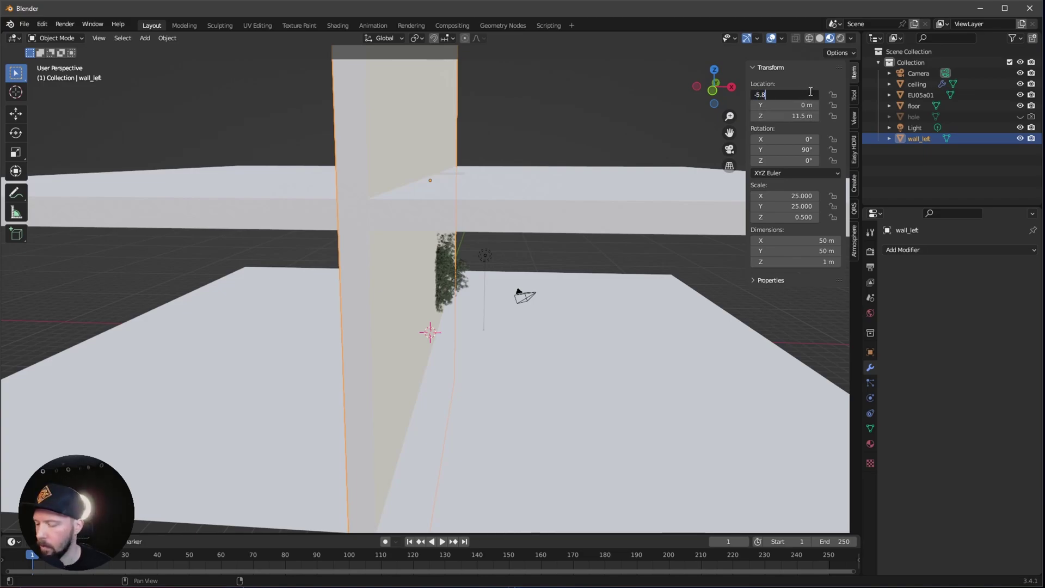
key("Return")
mouse_move(479, 358)
left_mouse_down("alt")
mouse_move(489, 351)
mouse_move(484, 365)
left_mouse_up("alt")
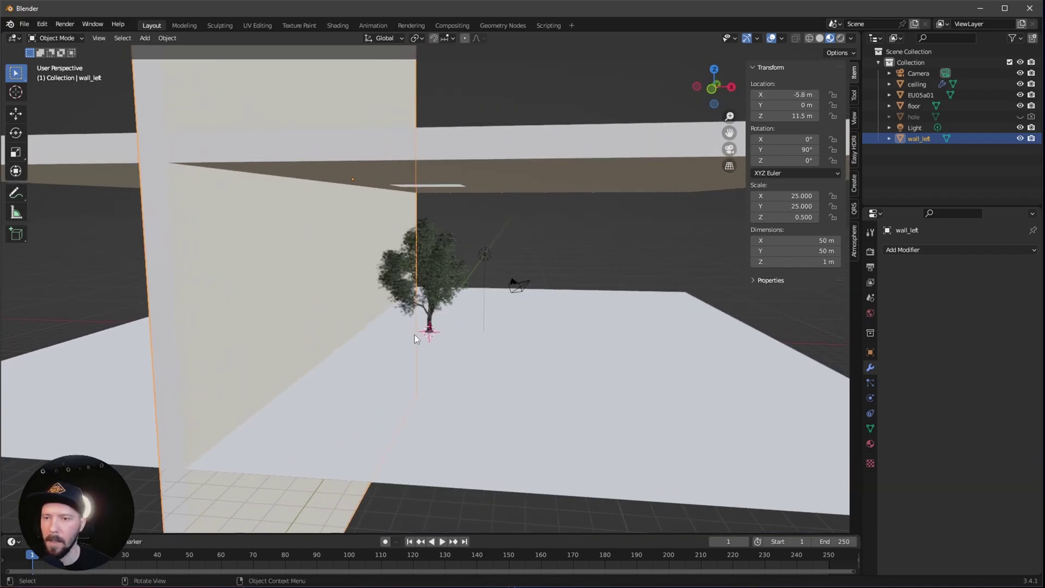
Duplicate wall_left in place and set the copy's X location to 5.8 m.
key("shift+d")
right_click(401, 328)
left_click(787, 94)
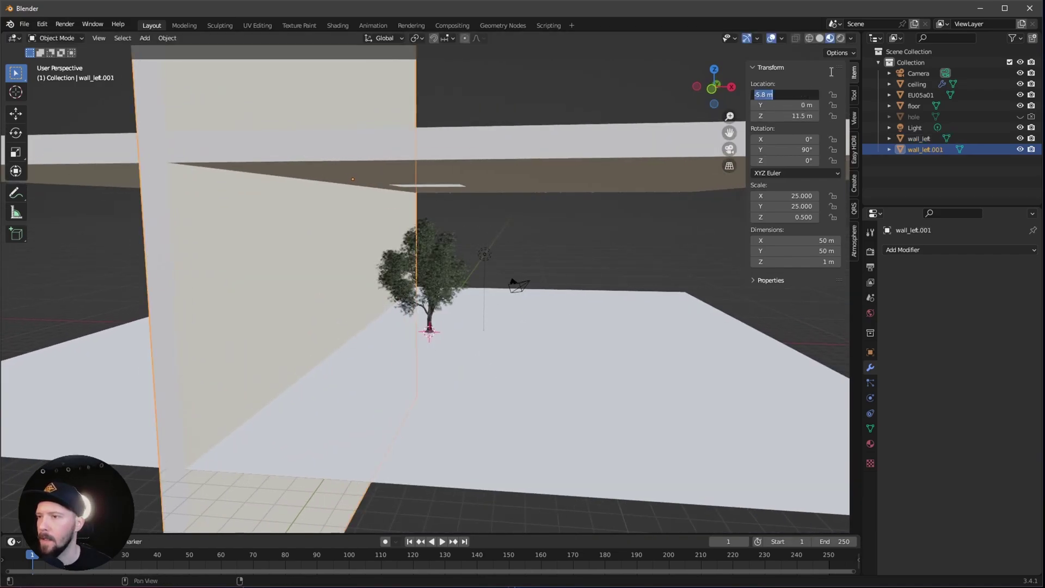
key("Home")
key("Return")
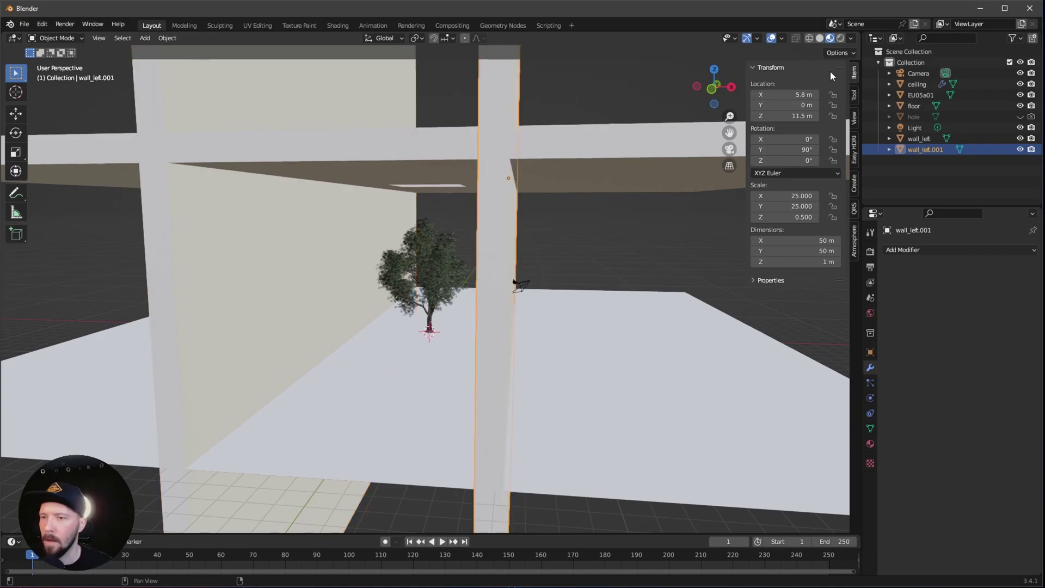
Rename the duplicated wall on the opposite side of the tree as wall_right.
double_click(932, 150)
left_click_drag(923, 150, 974, 139)
type("right")
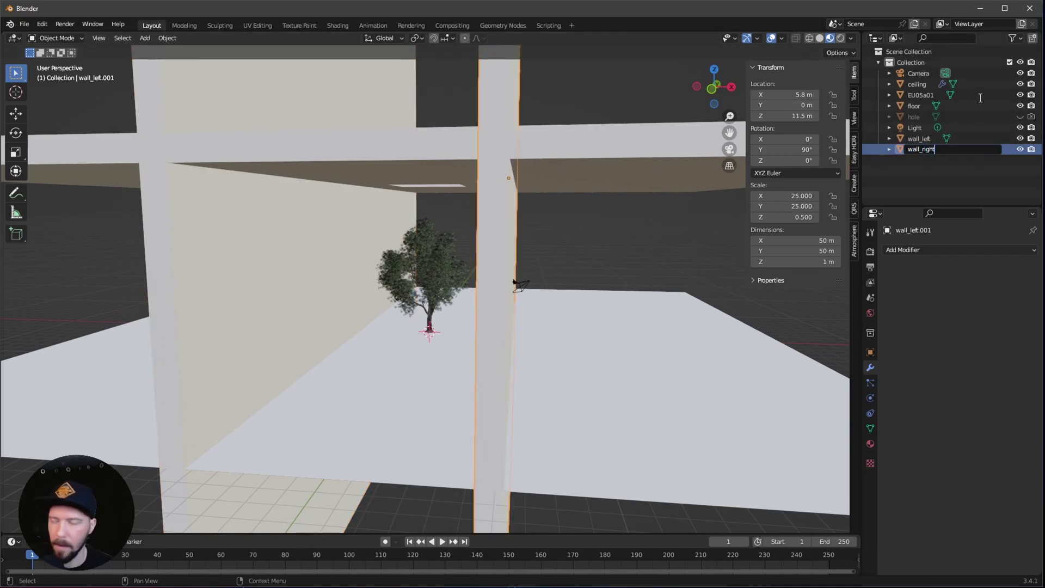
key("Return")
middle_click_drag(396, 343, 415, 340)
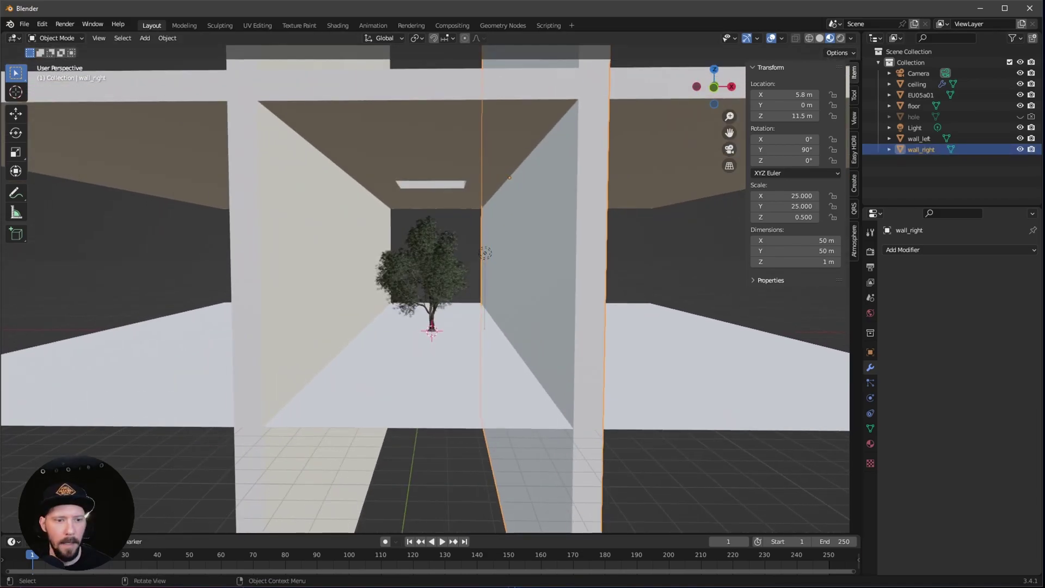
Look through the camera and set its location to X 0 m, Y -19 m and Z 1.1 m.
left_click(918, 74)
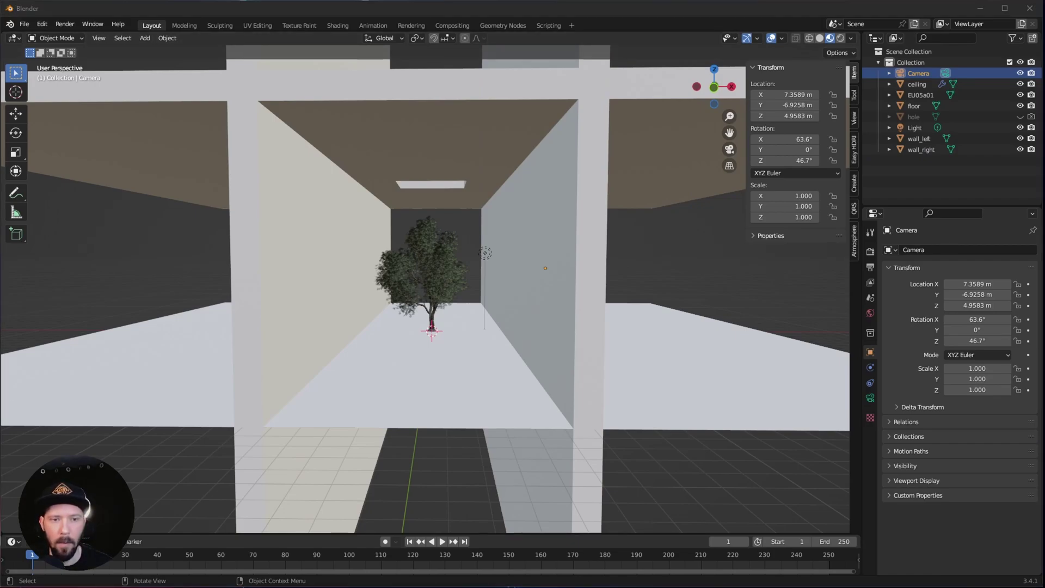
middle_click_drag(479, 262, 488, 257)
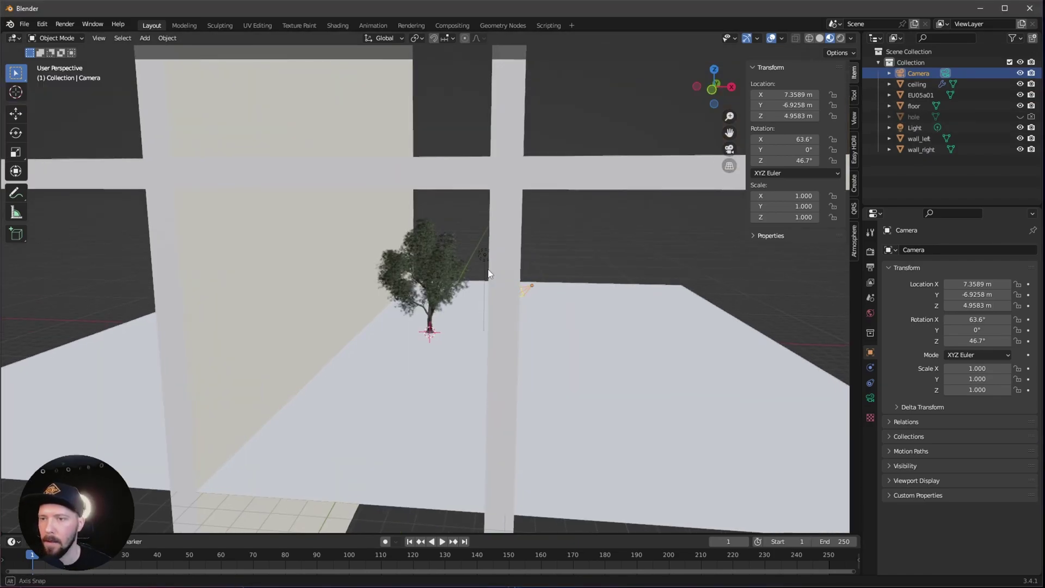
key("KP_0")
double_click(796, 94)
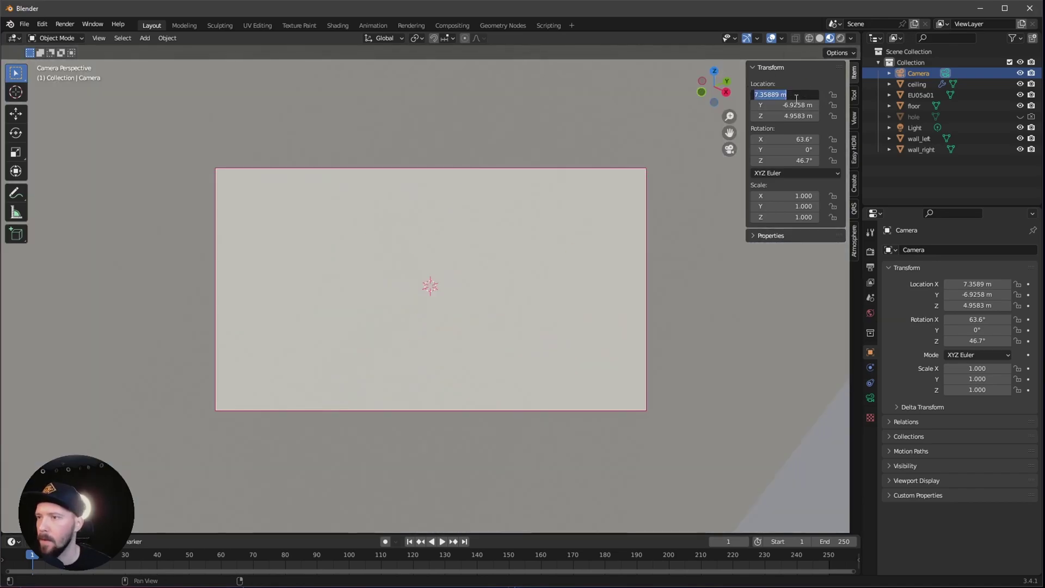
type("0")
key("Tab")
key("BackSpace")
type("-19")
key("Tab")
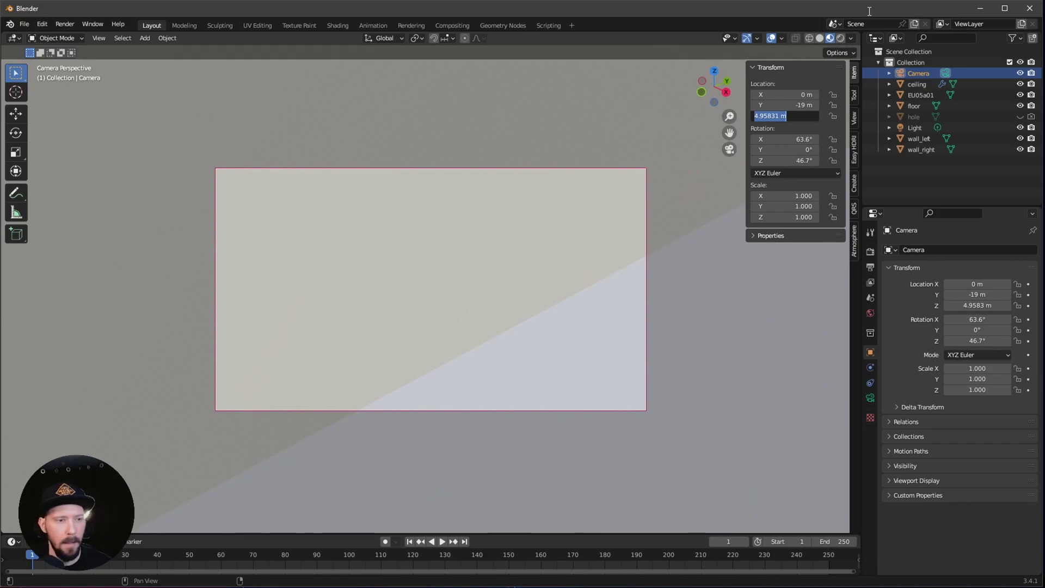
type("1.1")
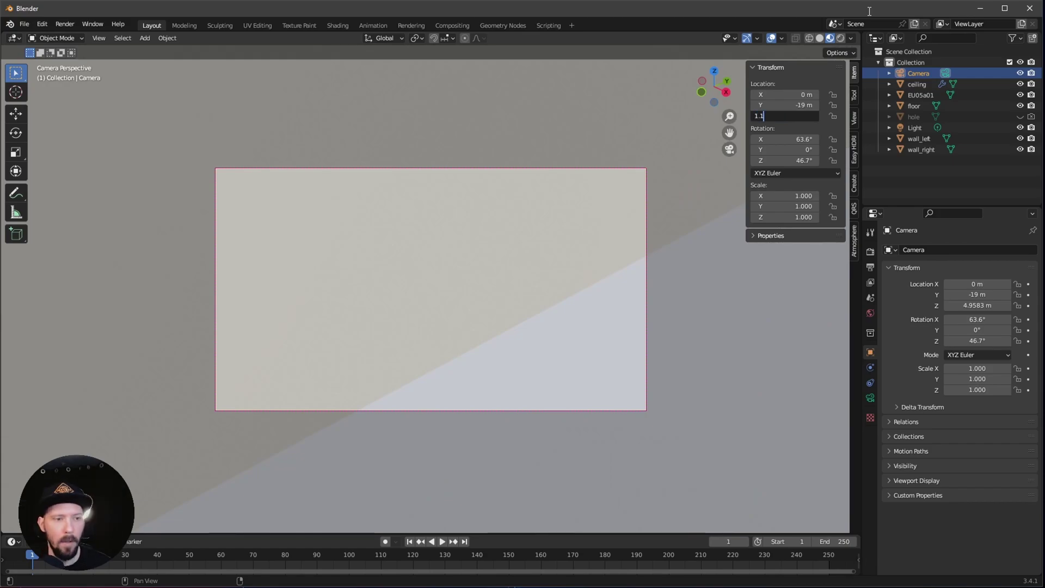
key("Return")
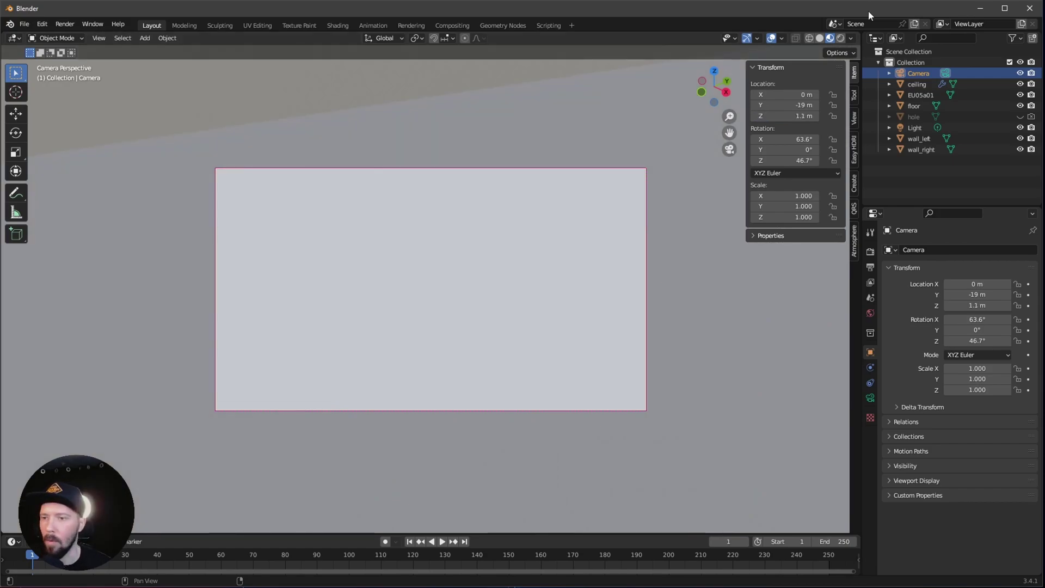
Set the camera's rotation to 102° on X and 0° on Z so it faces the tree.
left_click(789, 140)
type("102")
key("Tab")
key("Tab")
type("0")
key("Return")
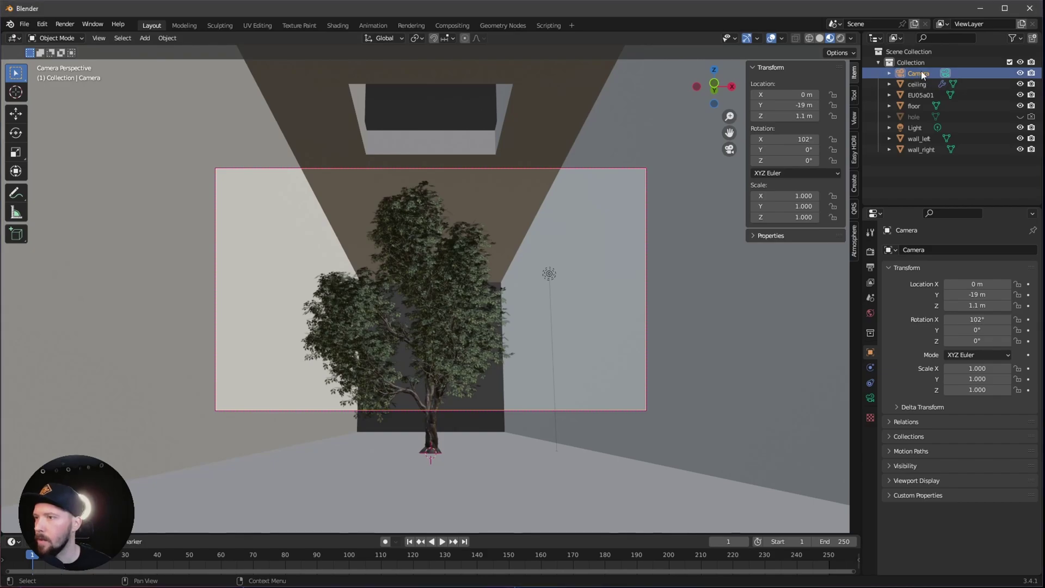
Set the camera lens's focal length to 25 mm.
left_click(946, 73)
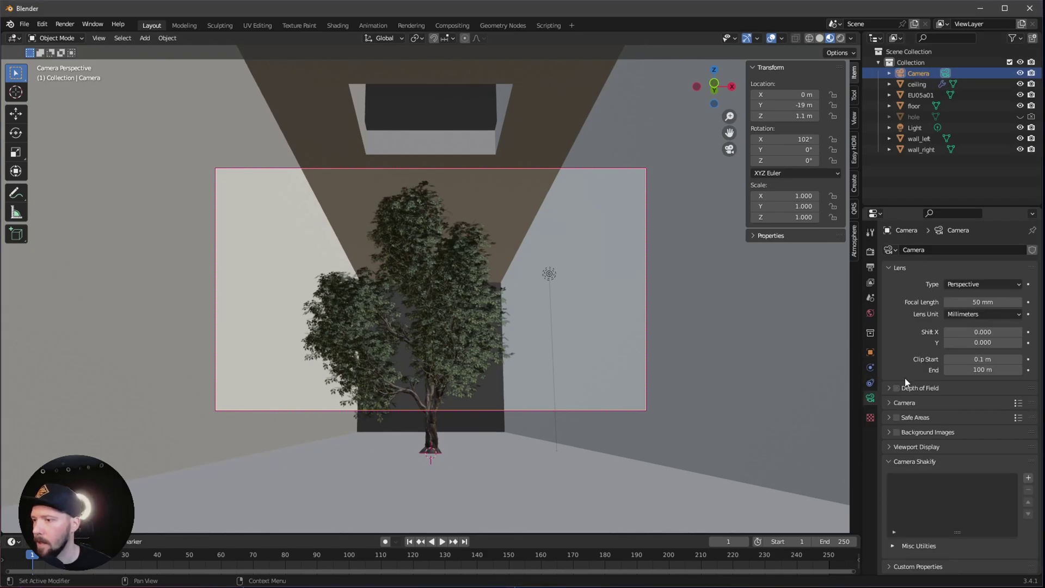
left_click(983, 301)
type("25")
key("Return")
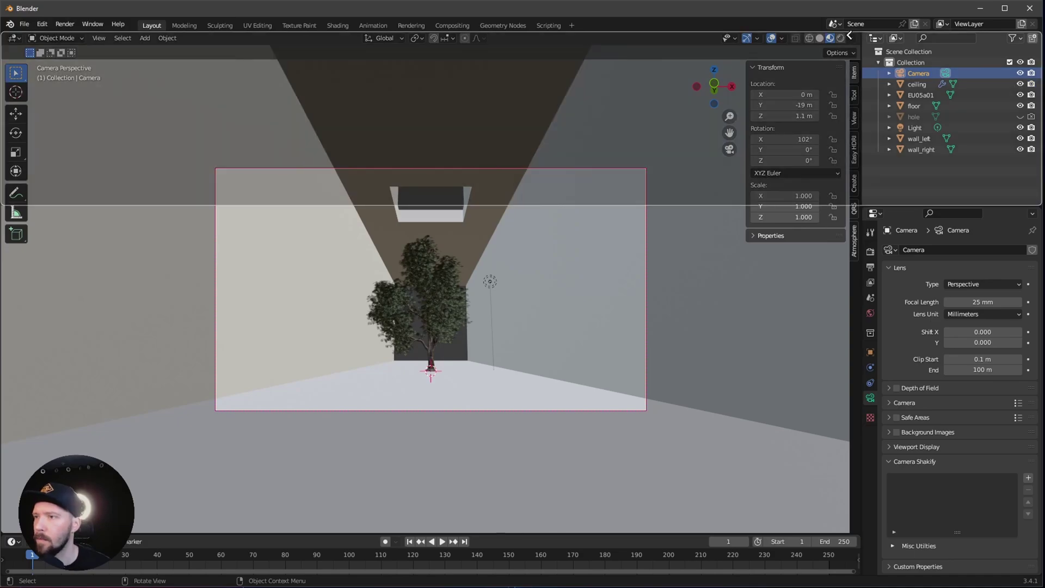
Split the 3D viewport into two side-by-side views and hide the sidebar in one of them.
left_click_drag(860, 33, 425, 185)
key("n")
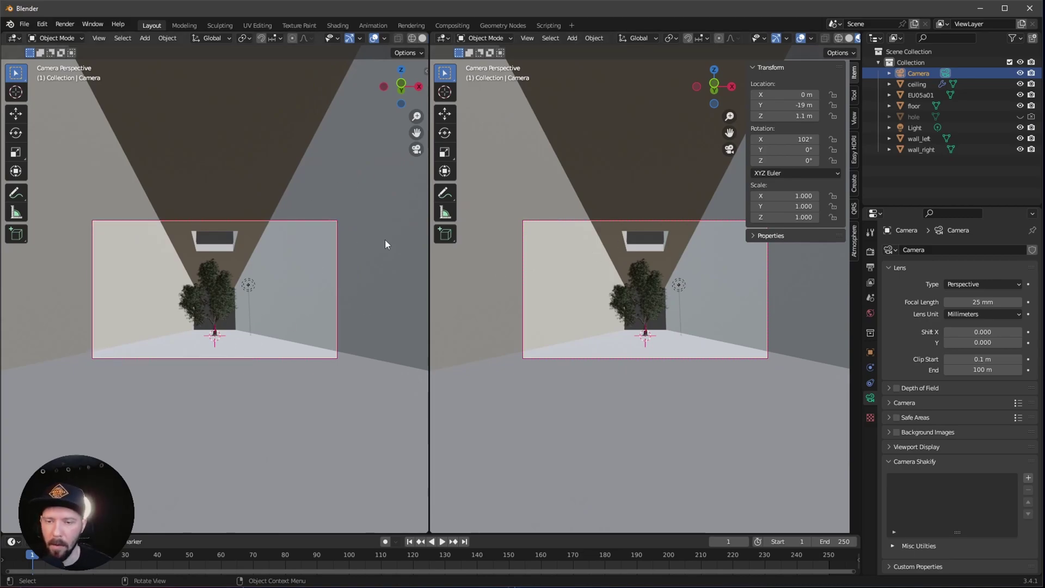
Set the render engine to Cycles with GPU Compute and switch the view without the sidebar to Rendered shading.
left_click(871, 252)
left_click(964, 250)
left_click(989, 286)
left_click(977, 277)
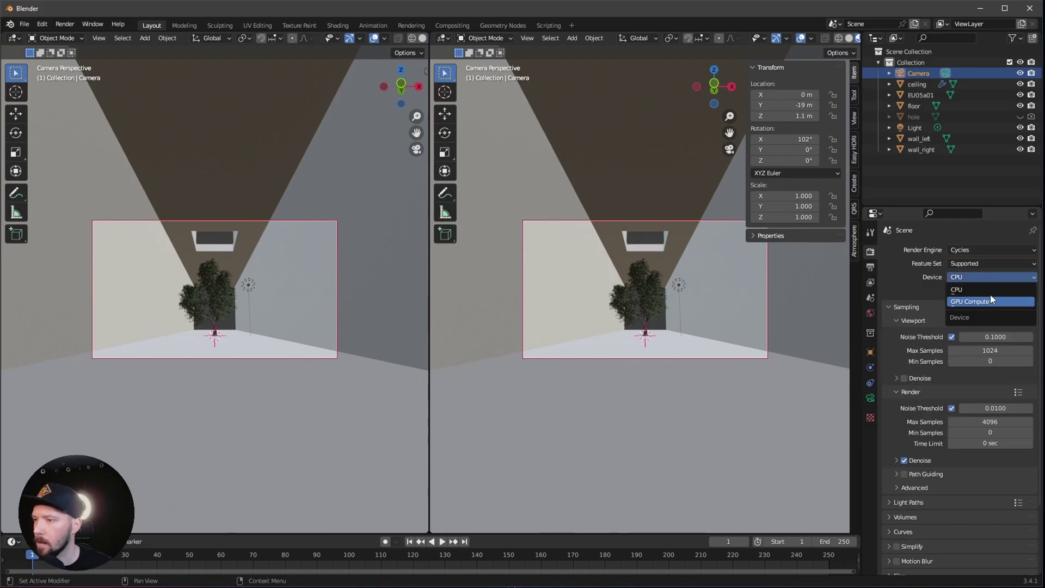
left_click(1000, 302)
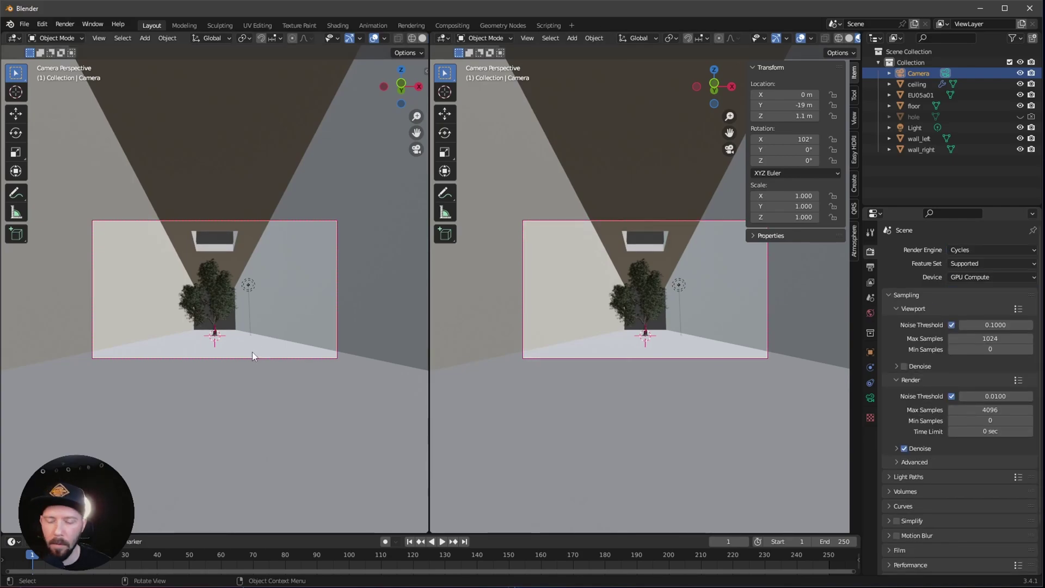
key("z")
left_click(280, 292)
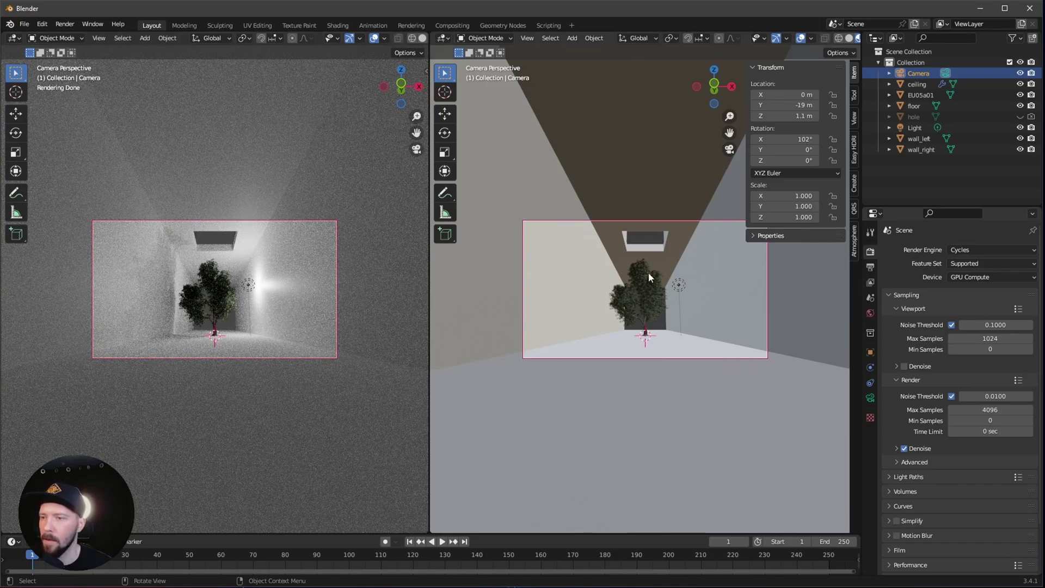
In the Shading workspace, give the floor a new material named M_floor with a black base color.
left_click(640, 393)
left_click(337, 25)
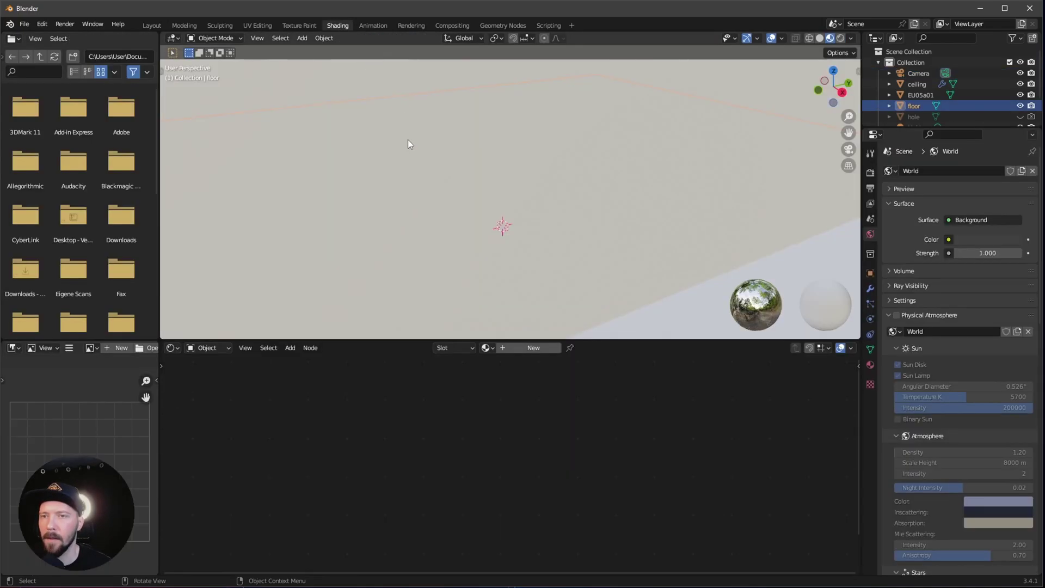
left_click(533, 347)
left_click(512, 347)
type("M_floor")
key("Return")
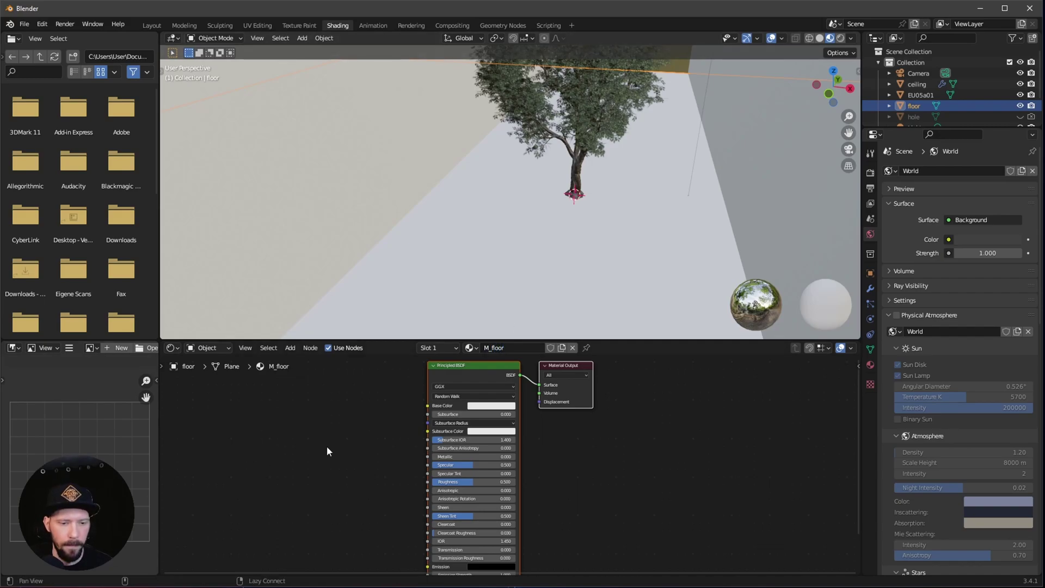
left_click(486, 407)
left_click_drag(533, 319, 534, 369)
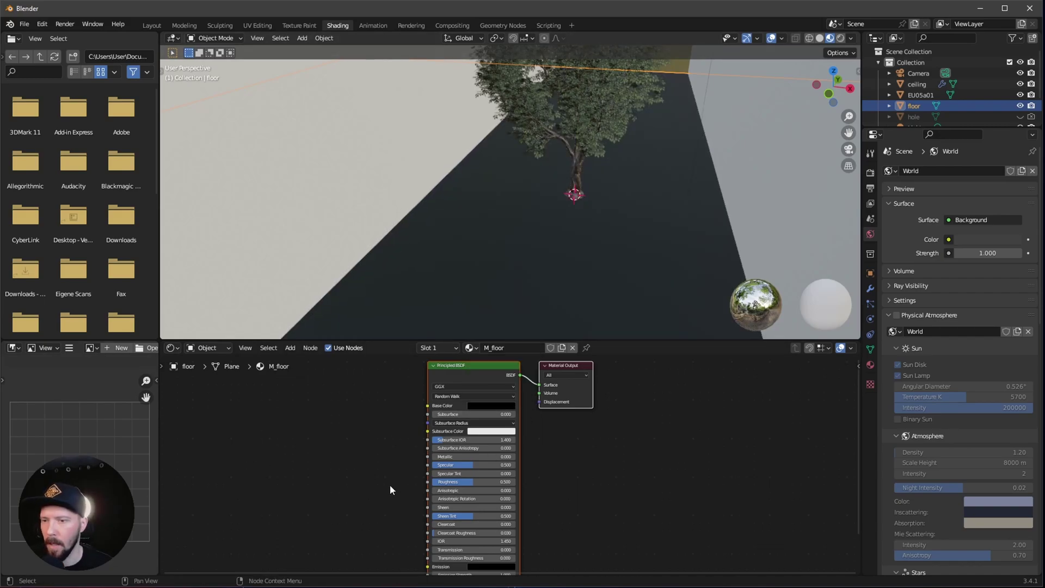
Add a Musgrave Texture node beside the floor material's Principled BSDF.
scroll(354, 516, "up", 3)
middle_click_drag(354, 516, 345, 493)
key("shift+a")
left_click(301, 422)
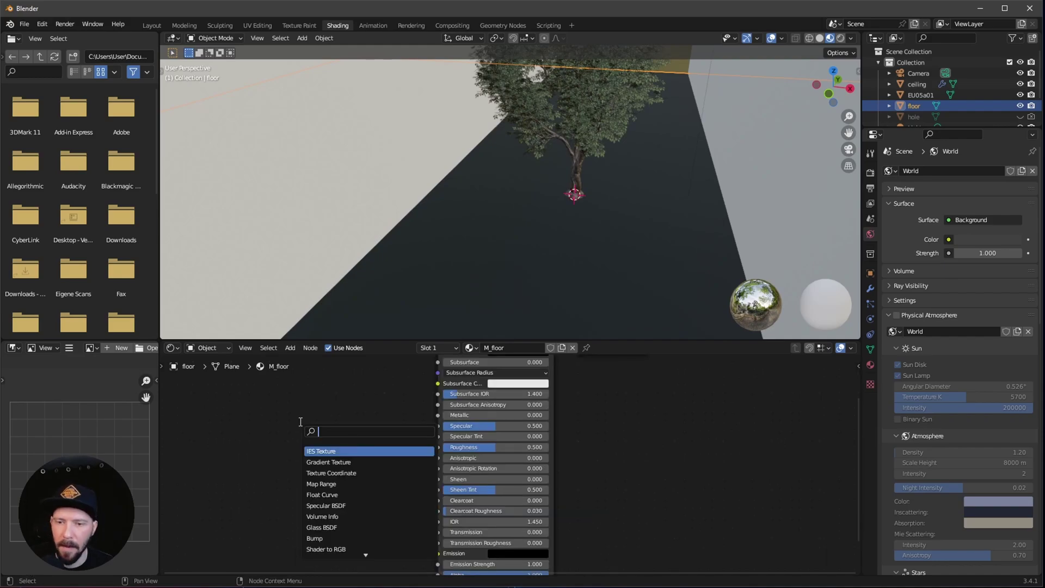
type("mus")
key("Return")
left_click(299, 421)
Insert a ColorRamp node between the Musgrave Texture's Height and the Principled BSDF's Roughness, and set Specular to 0.159.
left_click_drag(334, 426, 306, 463)
type("A")
key("BackSpace")
type("ramp")
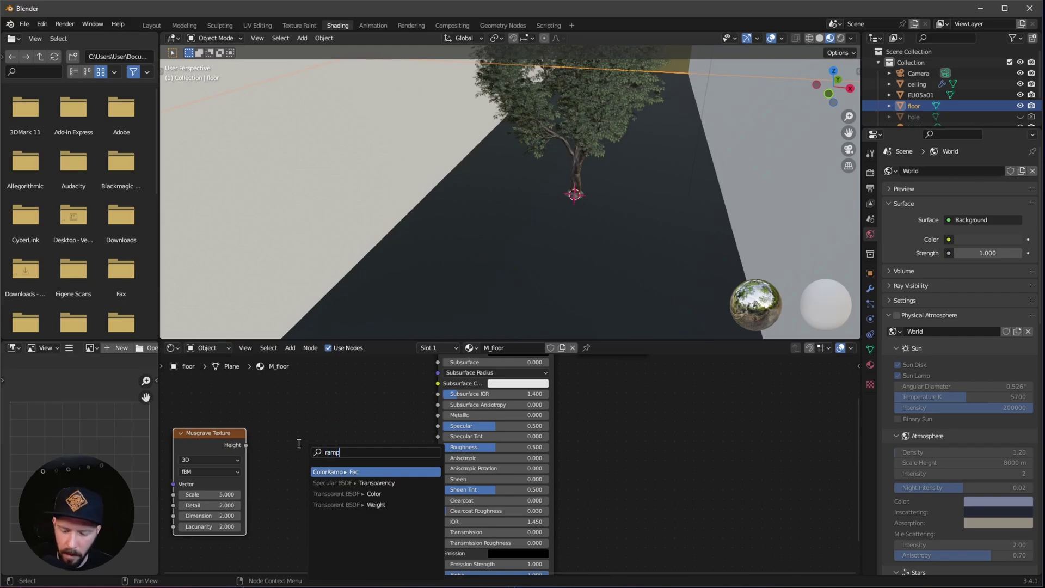
key("Return")
left_click(299, 444)
middle_click_drag(390, 419, 324, 420)
left_click_drag(356, 471, 381, 432)
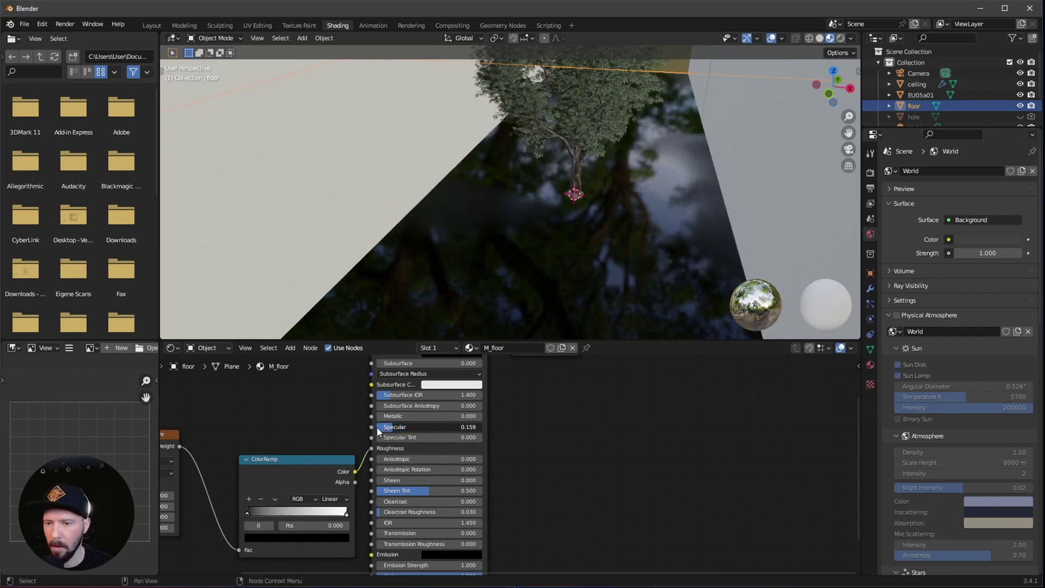
Set the Musgrave Texture's Scale to 15, Detail to 5.1, Dimension to 0 and Lacunarity to 2.
left_click(304, 445)
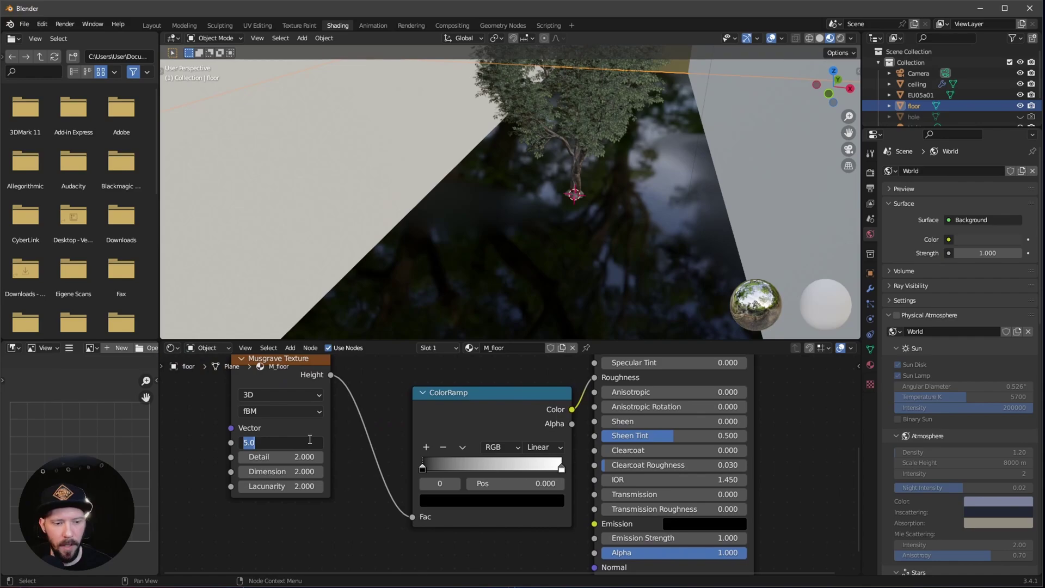
type("15")
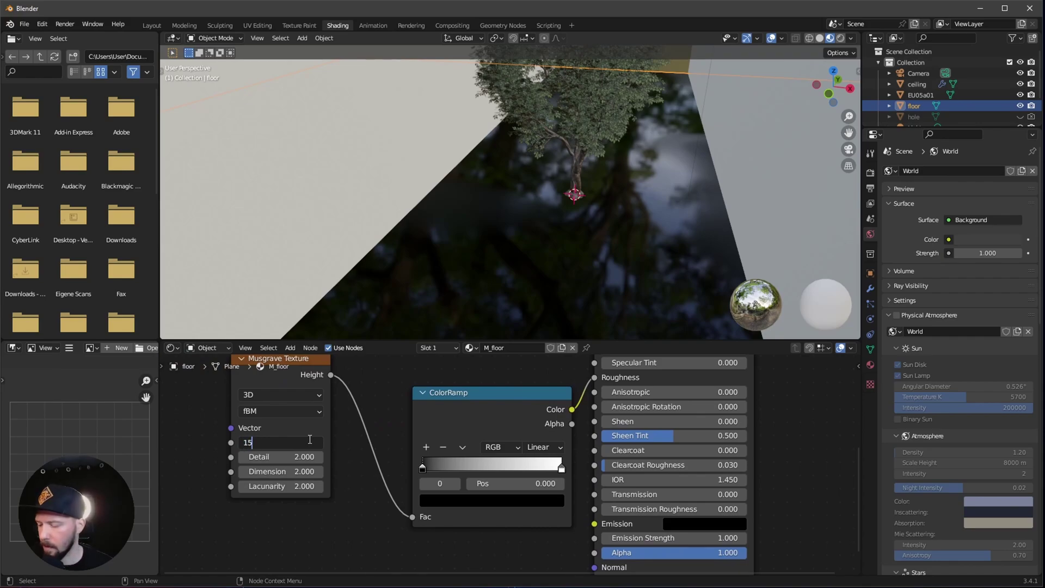
key("Tab")
type("5")
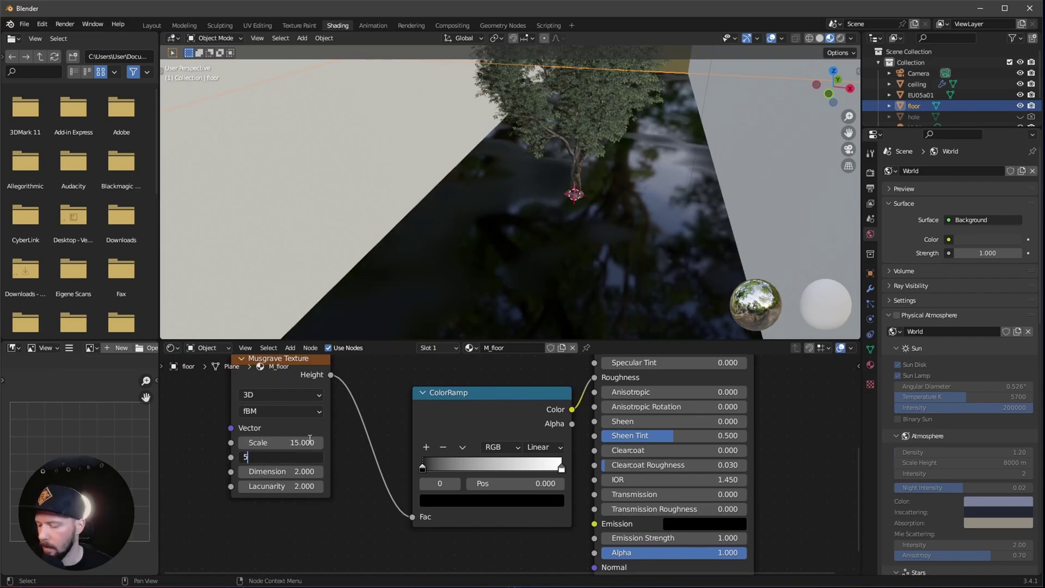
type(".1")
key("Tab")
type("0")
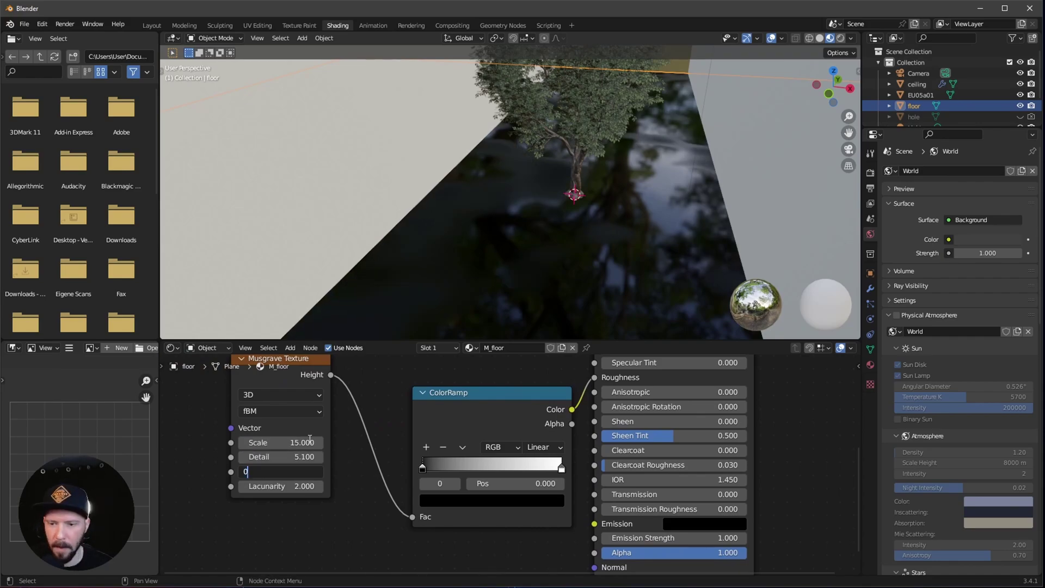
key("Tab")
type("2")
key("Return")
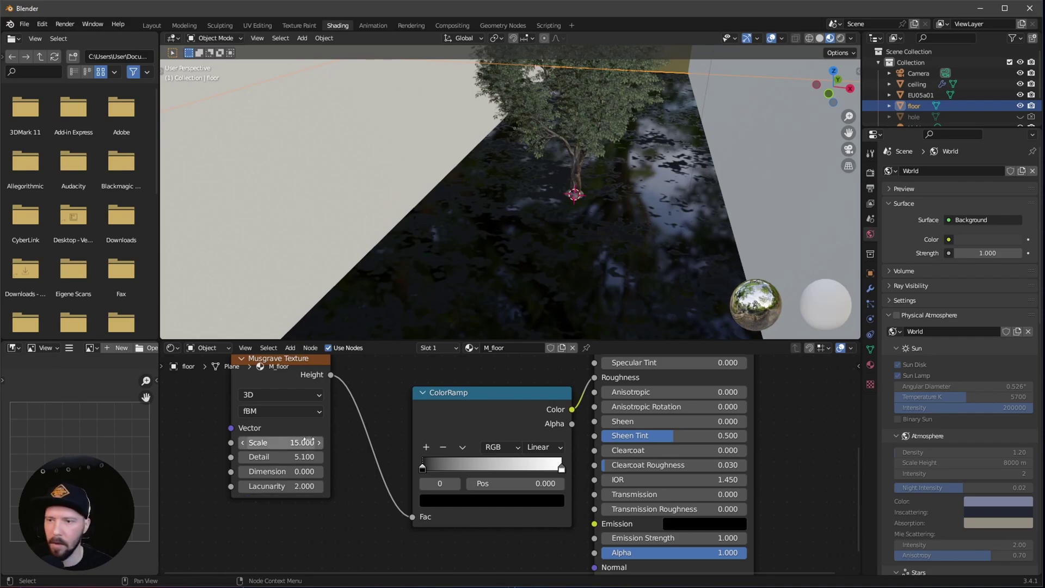
middle_click_drag(426, 471, 333, 500)
left_click_drag(334, 499, 275, 511)
mouse_move(465, 496)
left_mouse_down()
mouse_move(411, 505)
mouse_move(458, 487)
mouse_move(373, 500)
mouse_move(466, 490)
left_mouse_up()
left_click(458, 487)
left_click(324, 488)
left_click_drag(327, 486, 259, 513)
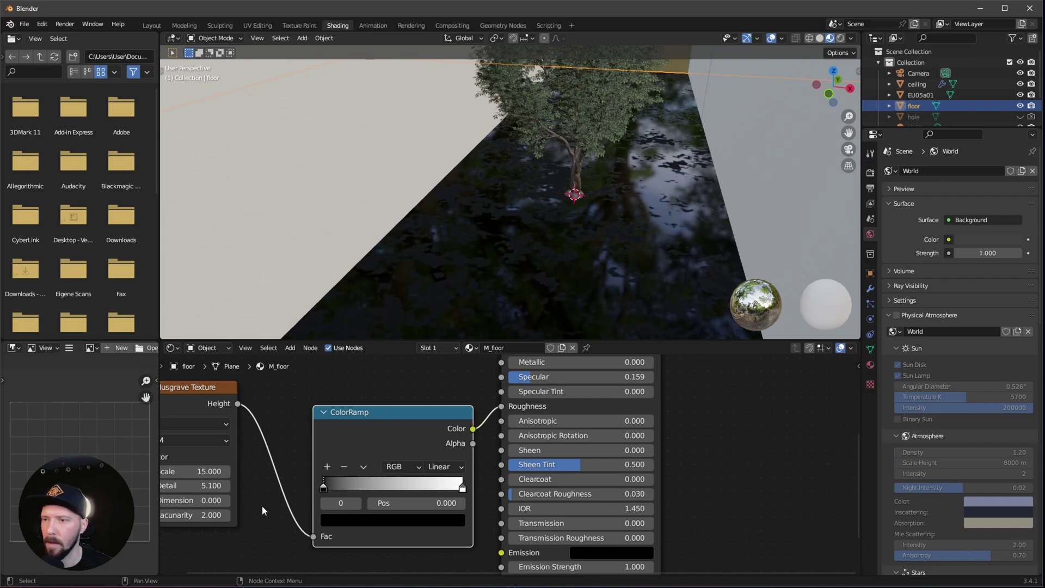
middle_click_drag(405, 400, 341, 437)
key("alt+Tab")
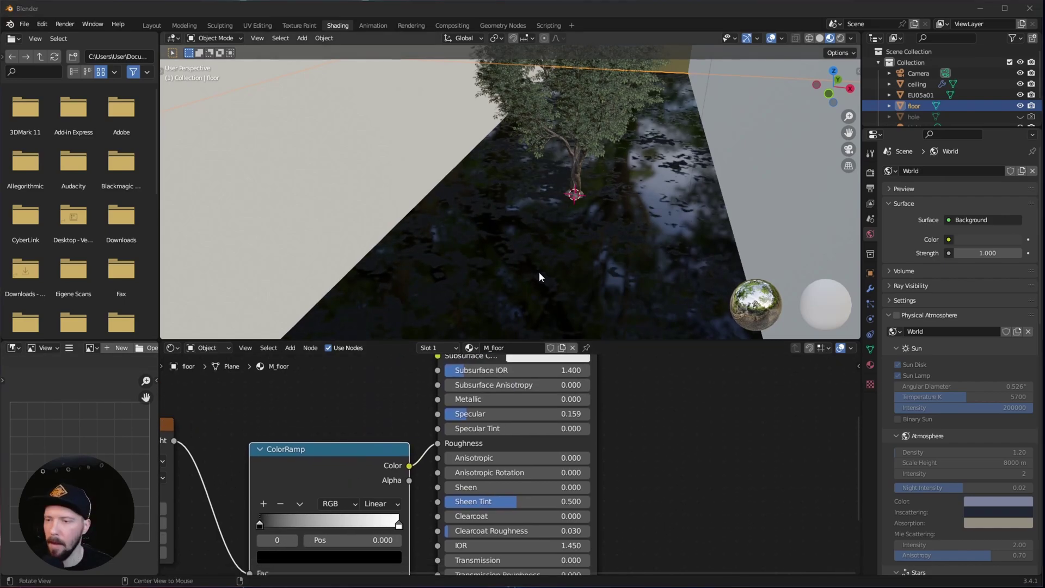
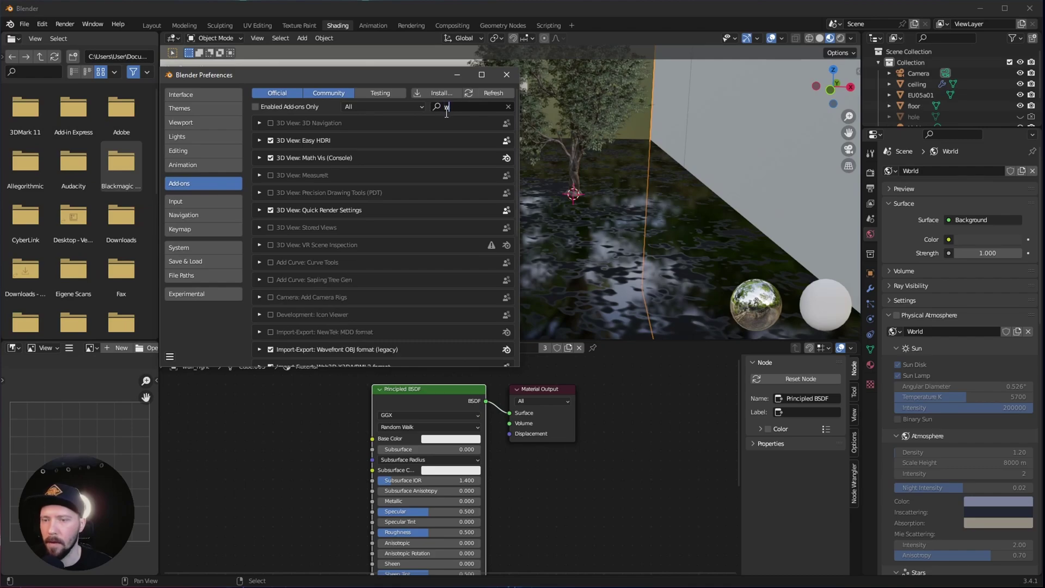
key("BackSpace")
type("ra")
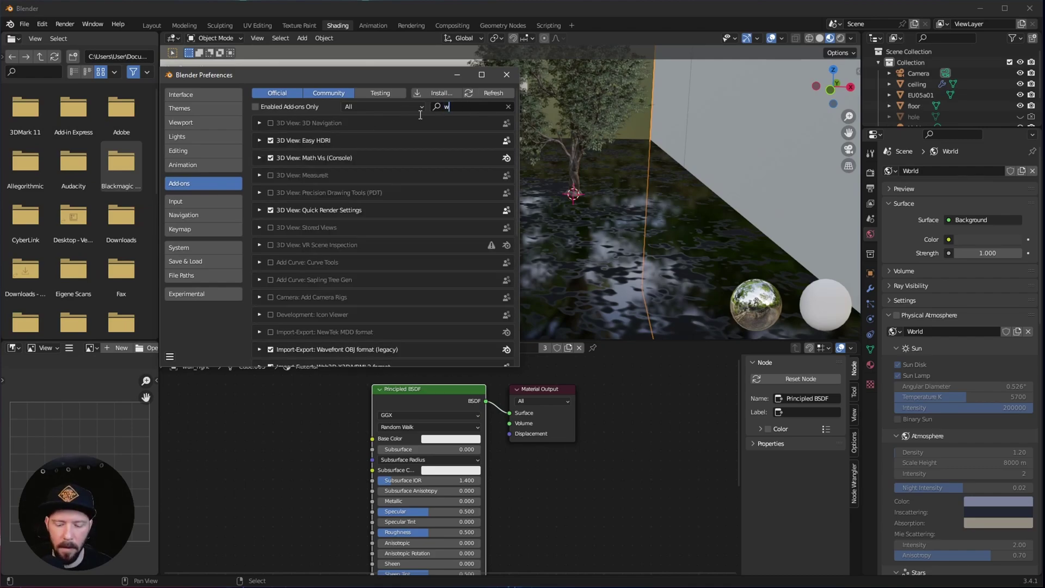
key("Escape")
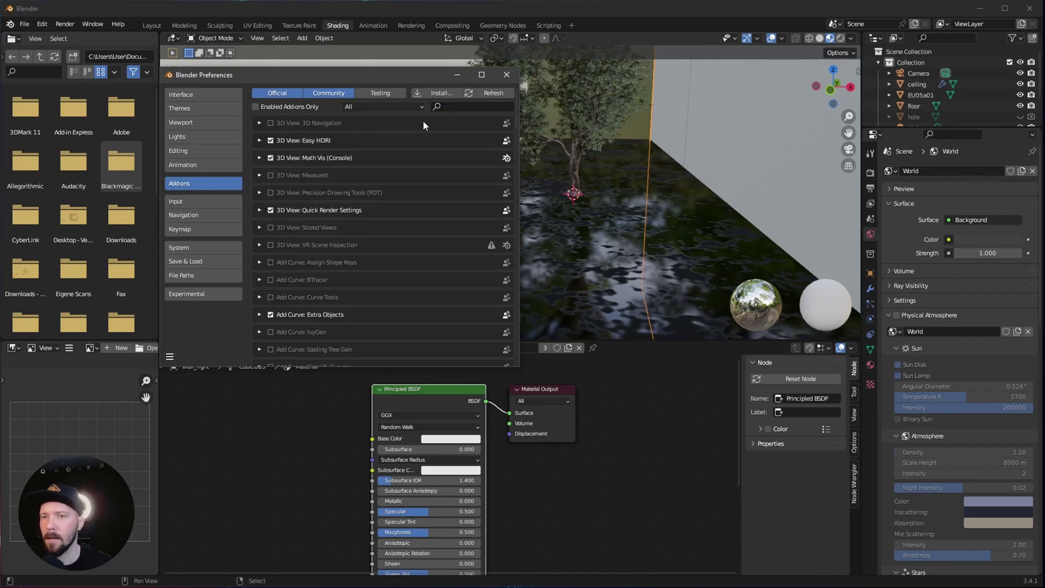
Use Node Wrangler's Principled Setup to load the five concrete maps from the bunker 3 folder into the right wall's material.
left_click(854, 483)
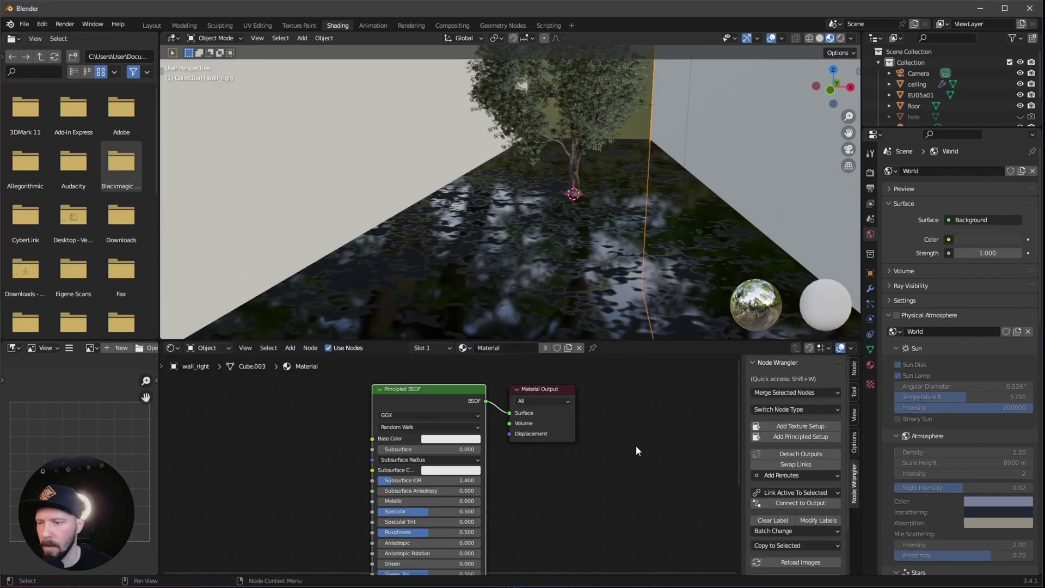
left_click(789, 438)
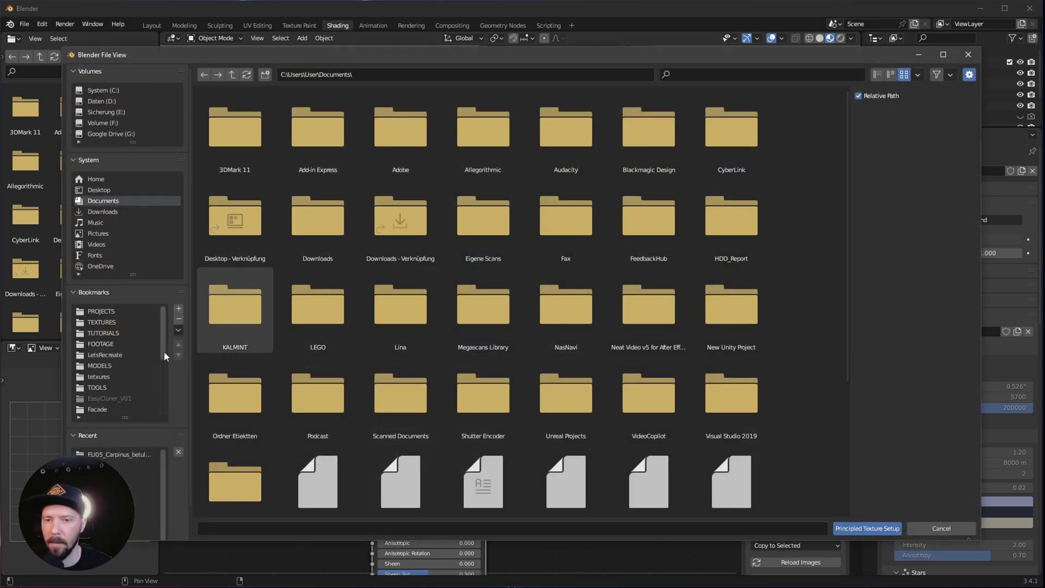
left_click_drag(164, 352, 168, 400)
left_click(135, 409)
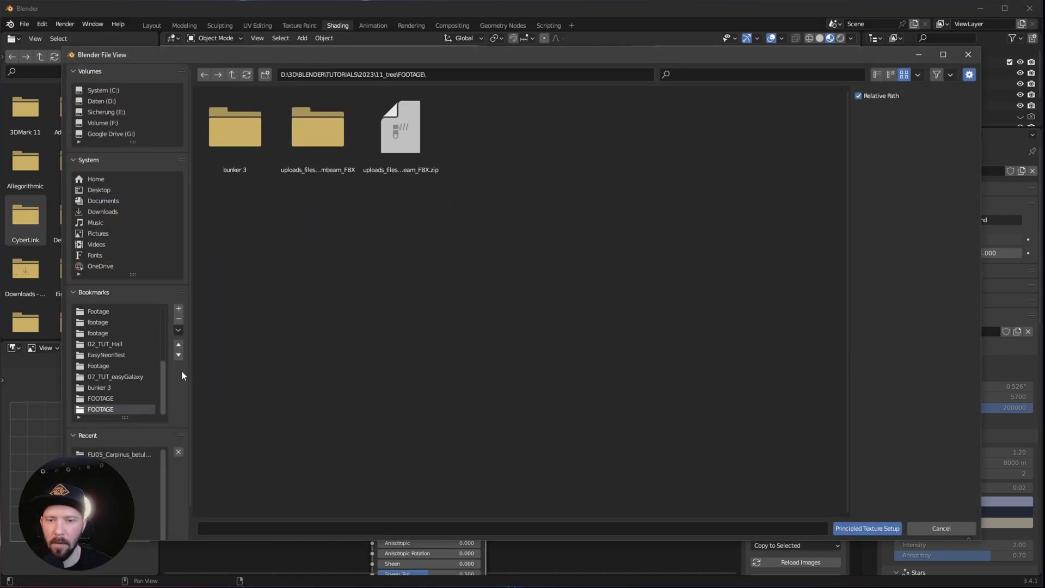
double_click(234, 131)
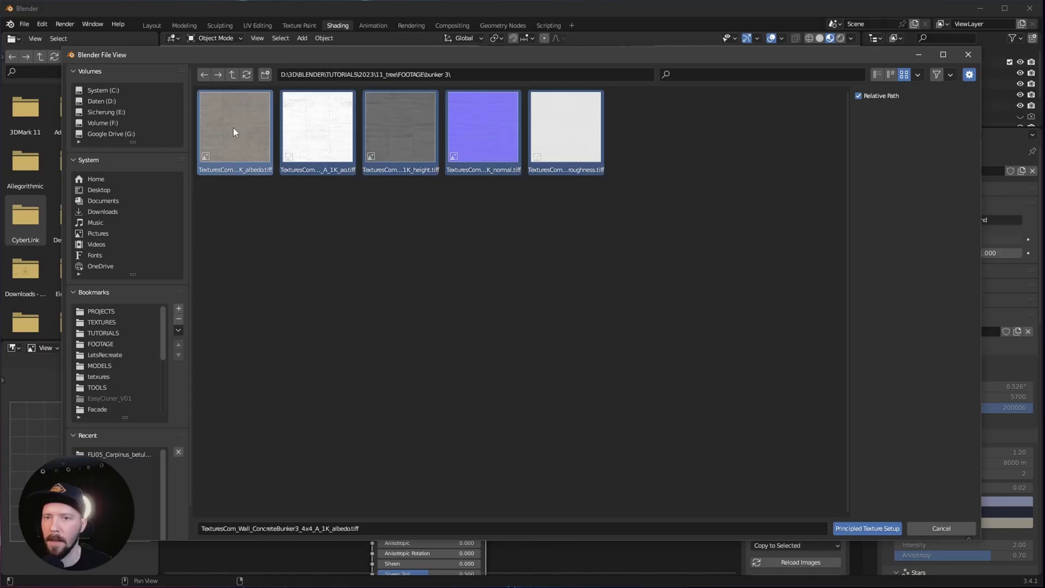
left_click(567, 158, "shift")
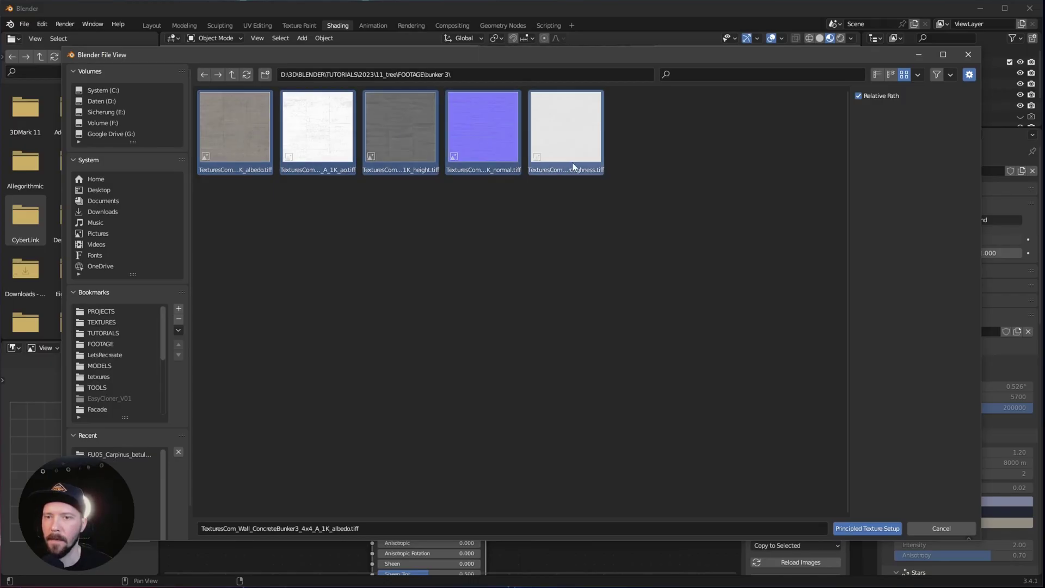
left_click(867, 529)
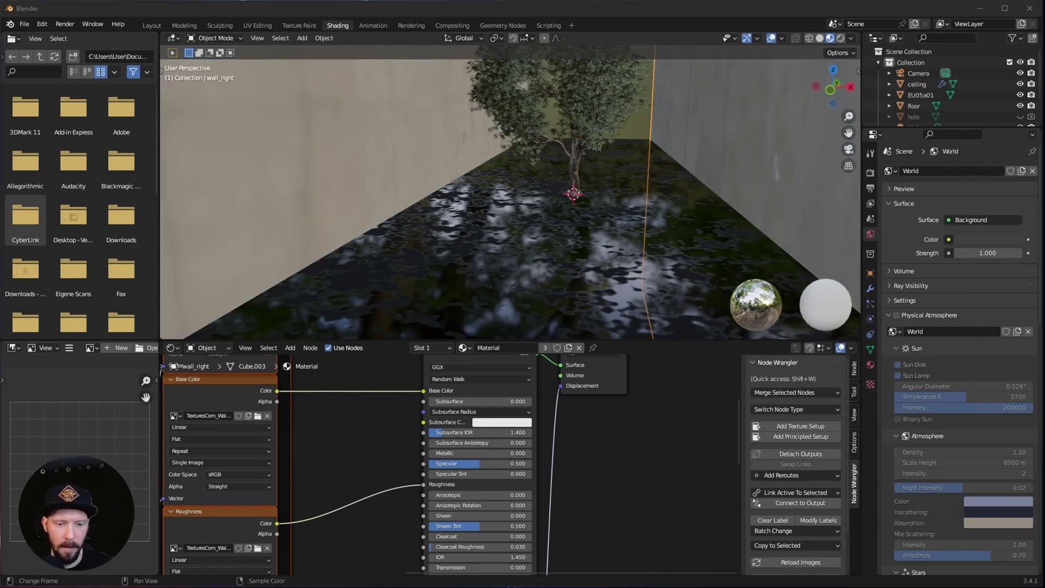
Connect the Texture Coordinate node's Object output to the Mapping node's Vector input instead of UV.
middle_click_drag(321, 457, 411, 441)
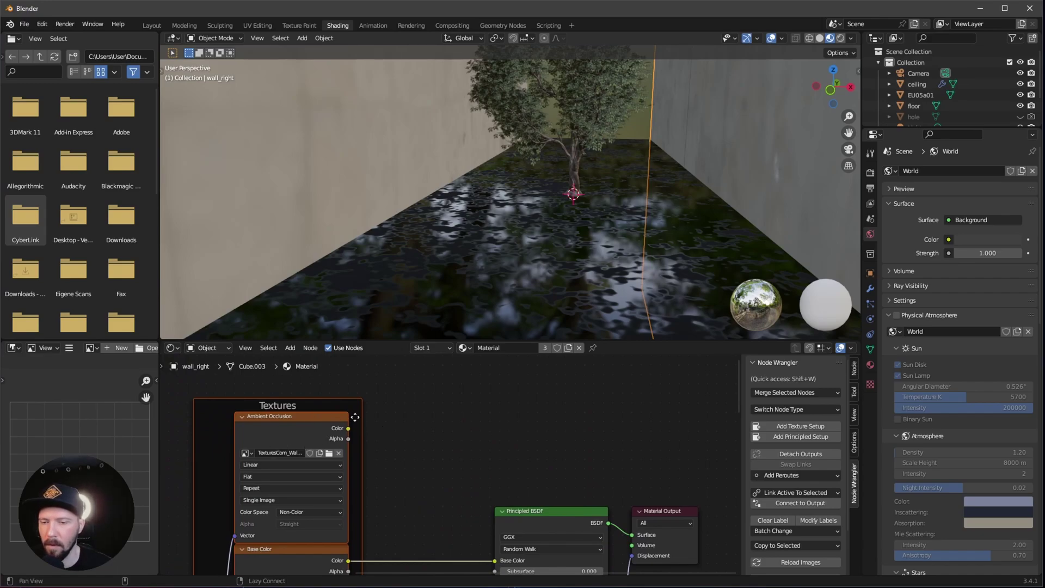
scroll(609, 225, "up", 6)
scroll(609, 226, "down", 7)
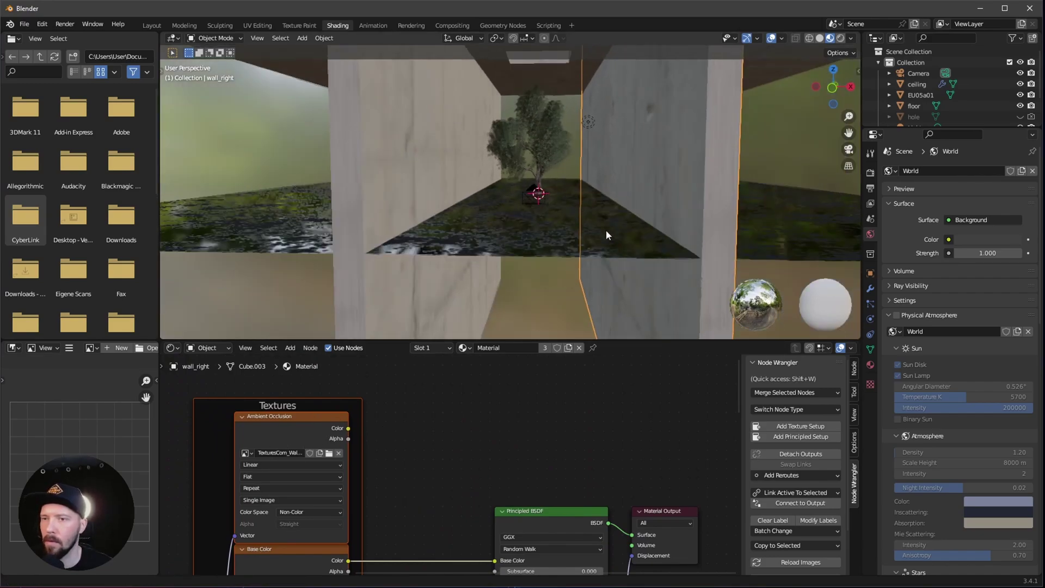
middle_click_drag(458, 522, 335, 483)
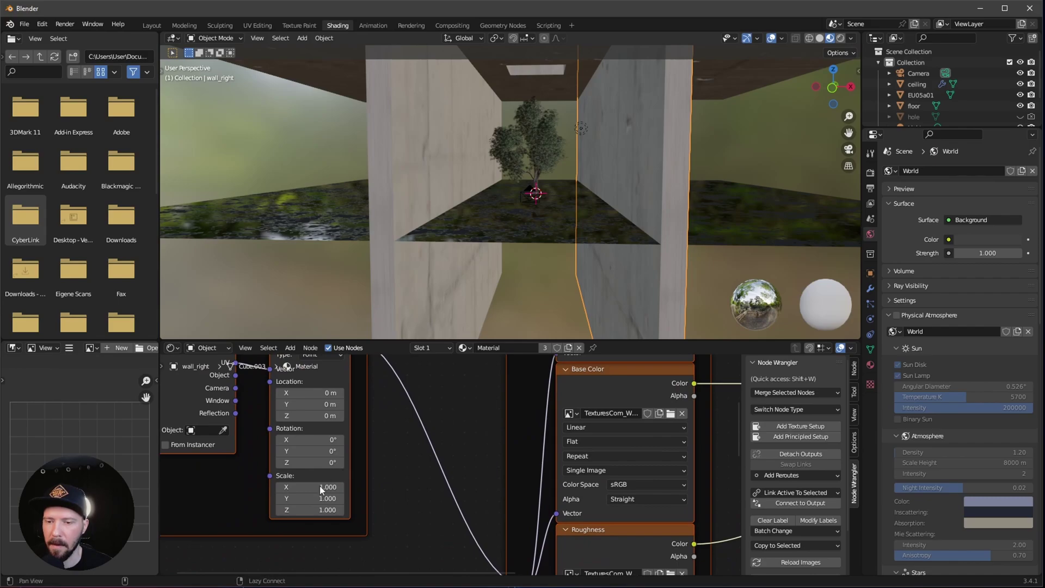
middle_click_drag(275, 388, 298, 454)
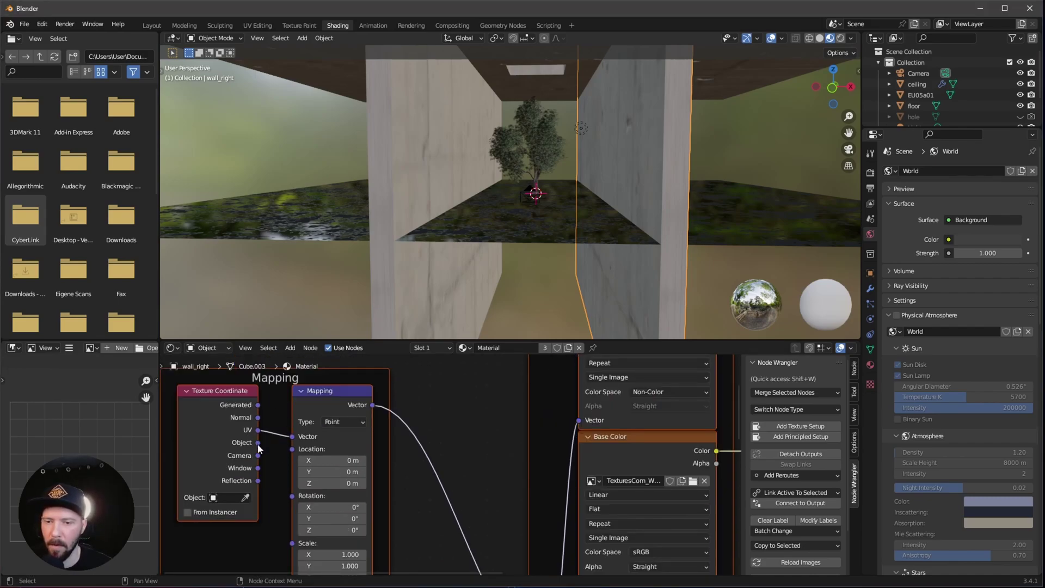
left_click_drag(258, 443, 292, 436)
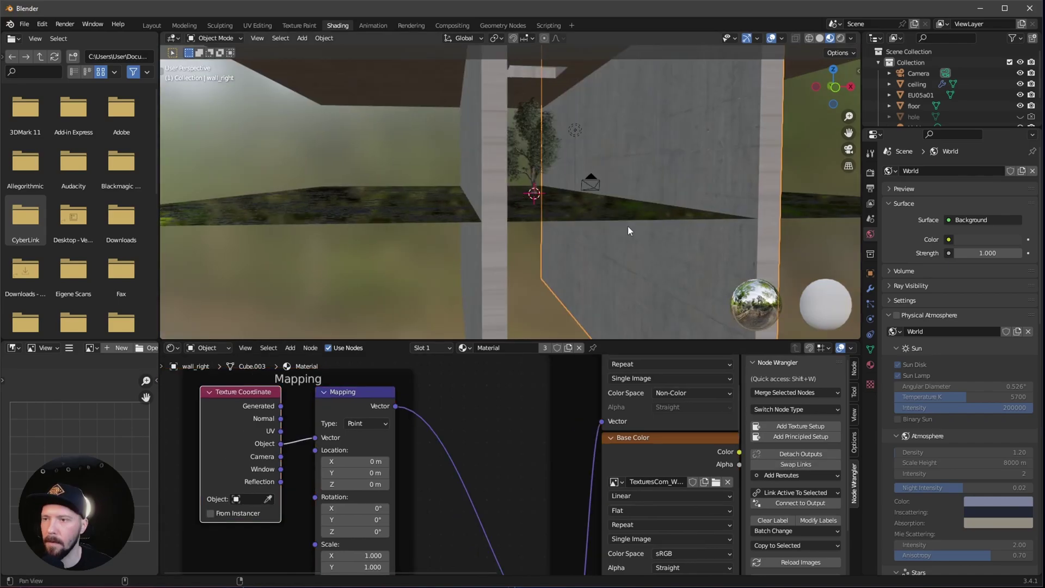
From the camera view, set the wall material's Mapping Scale to 2 on X, Y and Z.
middle_click_drag(628, 226, 579, 250, "shift")
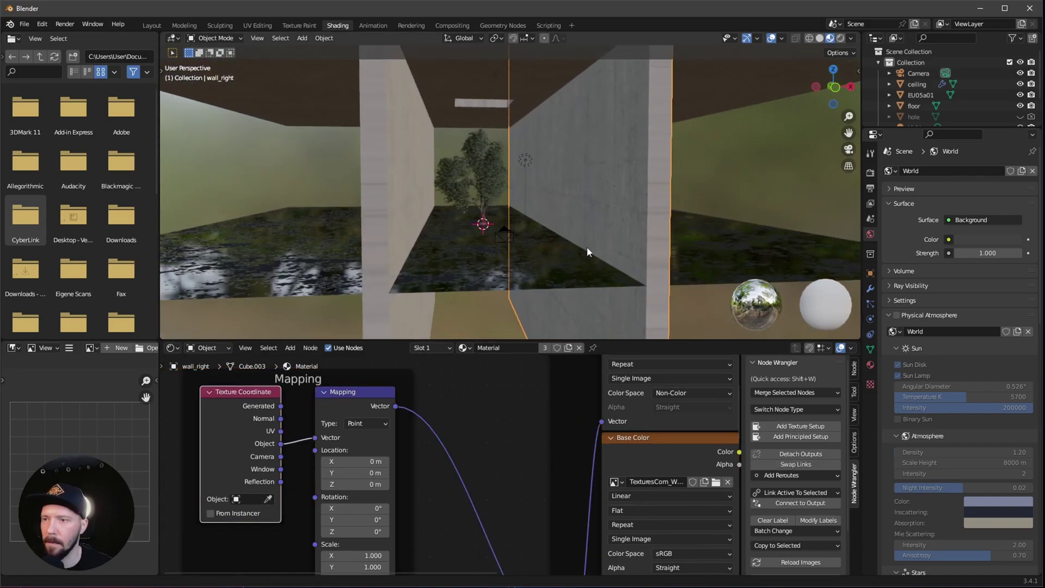
scroll(632, 233, "up", 2)
key("KP_0")
middle_click_drag(372, 519, 415, 497)
left_click(355, 503)
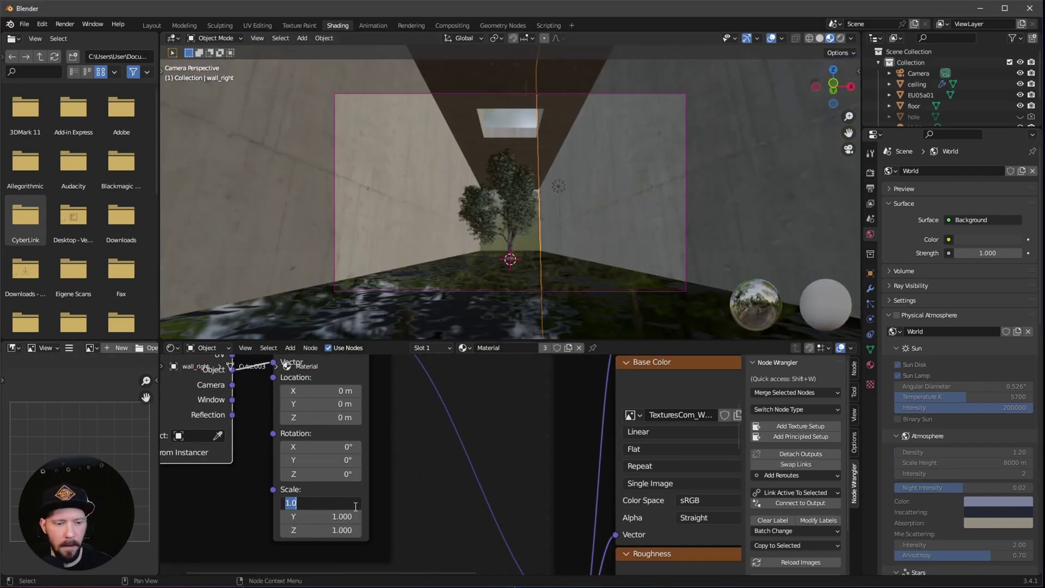
left_click(402, 505)
left_click_drag(345, 503, 347, 530)
type("2")
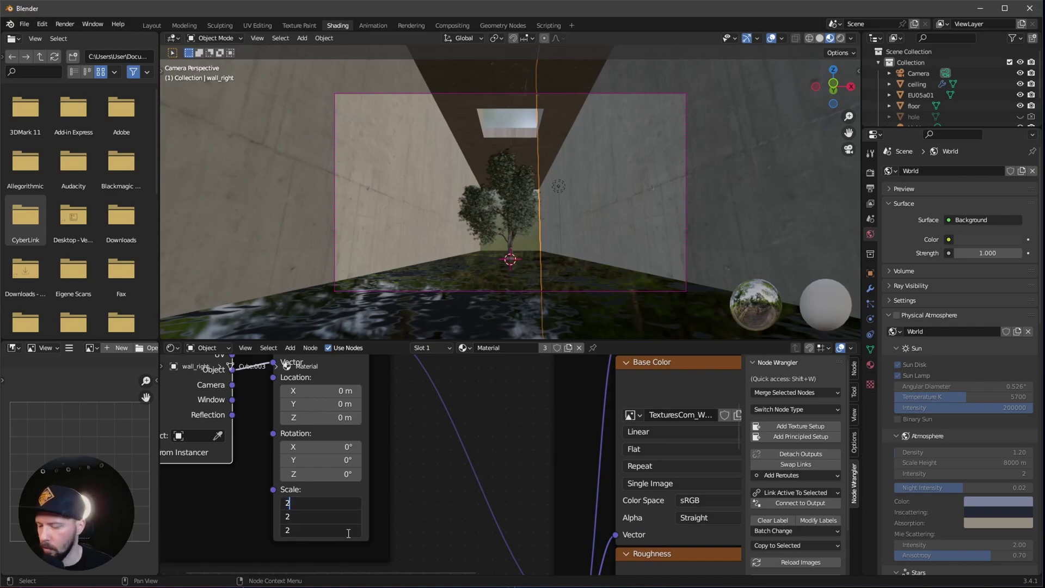
key("Return")
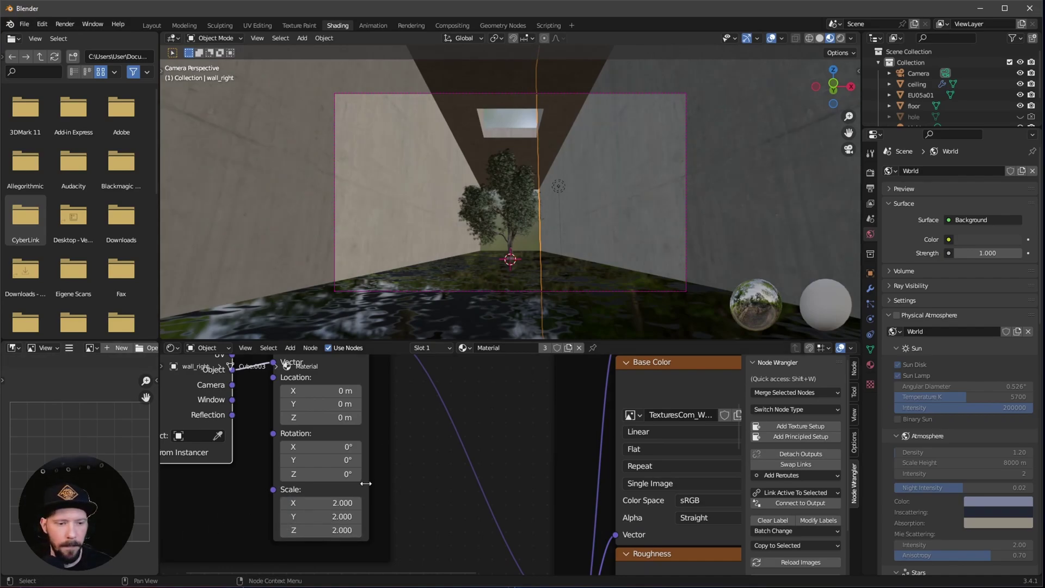
Set the wall material's Mapping Rotation to 90° on Z.
left_click(329, 473)
type("90")
key("Return")
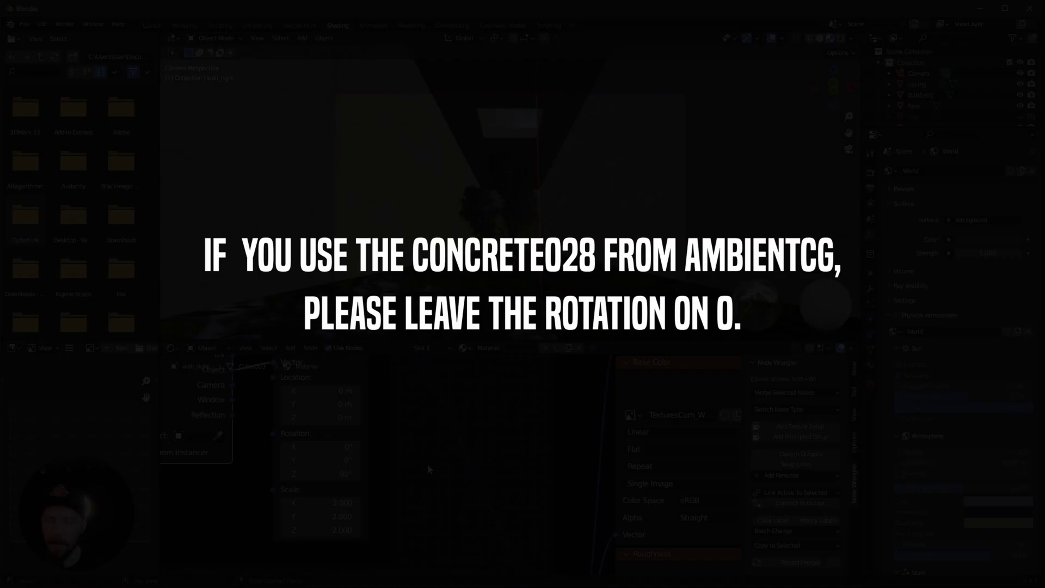
Insert an RGB Curves node between the Base Color texture and the Principled BSDF, and lower its curve to about 0.63, 0.39.
middle_click_drag(566, 456, 462, 452)
scroll(452, 462, "down", 10)
middle_click_drag(593, 419, 422, 438)
key("shift+a")
left_click(438, 429)
type("cur")
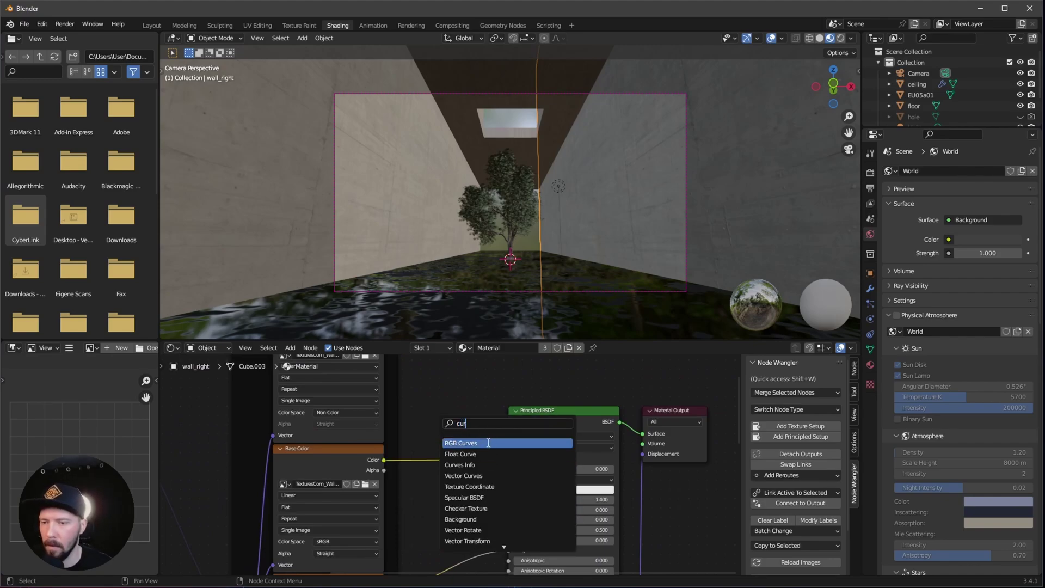
left_click(490, 442)
left_click(466, 419)
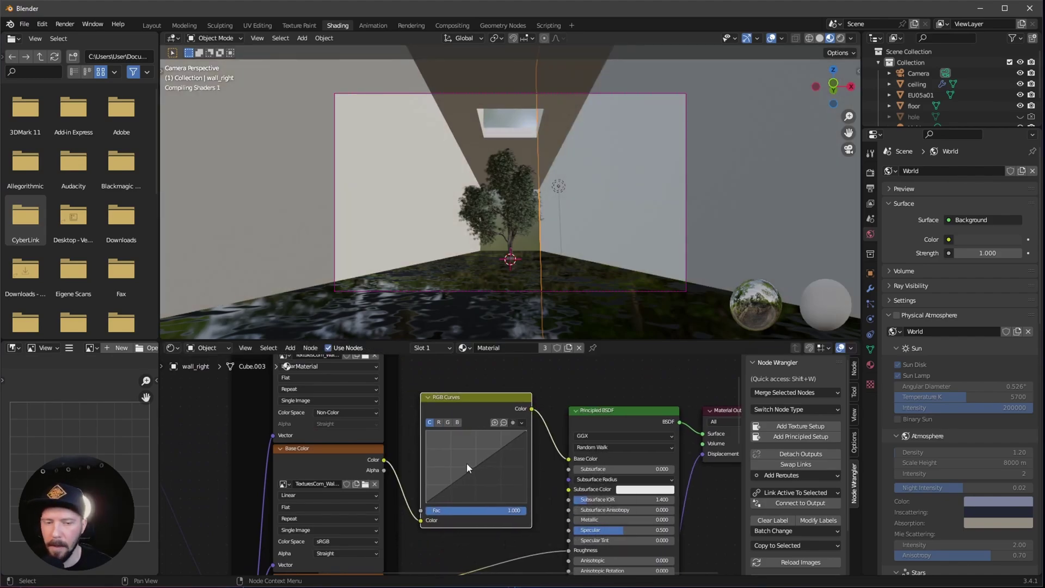
left_click_drag(475, 467, 489, 473)
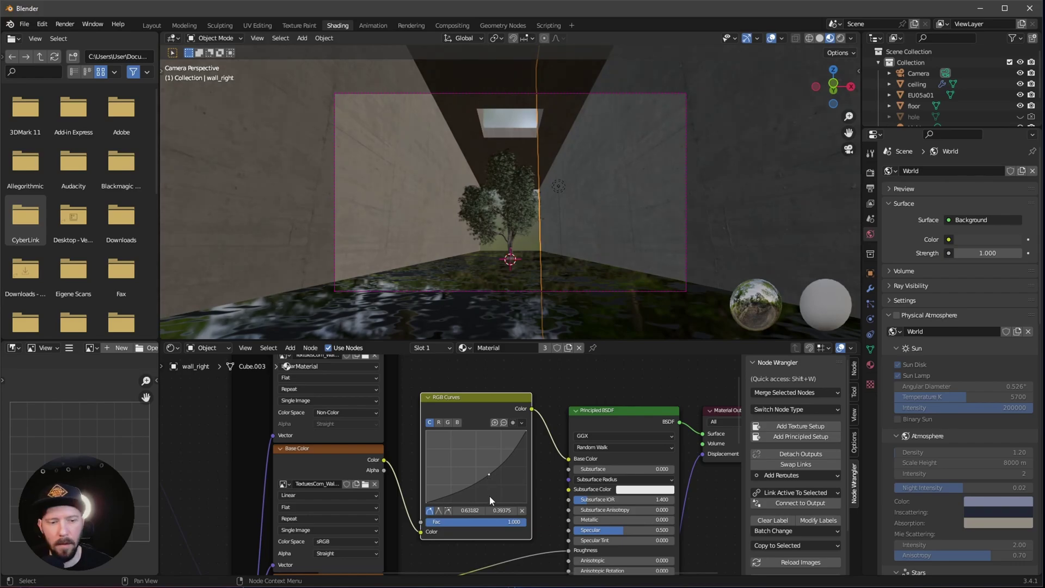
Set the Strength of the wall material's Normal Map node to 5.
scroll(492, 468, "down", 5, "shift")
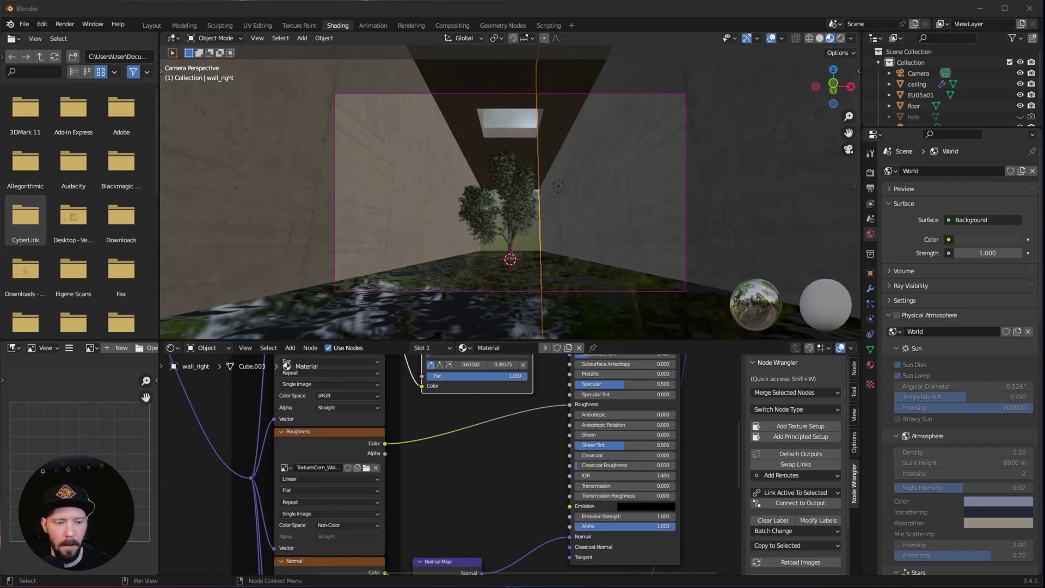
left_click_drag(497, 498, 488, 408, "alt")
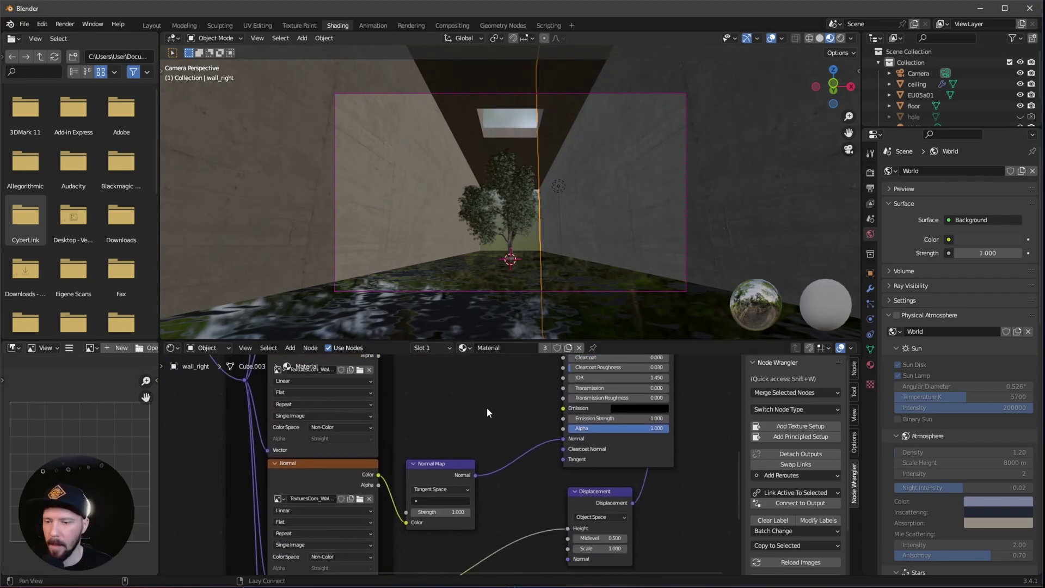
scroll(462, 487, "up", 7)
left_click_drag(467, 537, 454, 471, "alt")
left_click(451, 477)
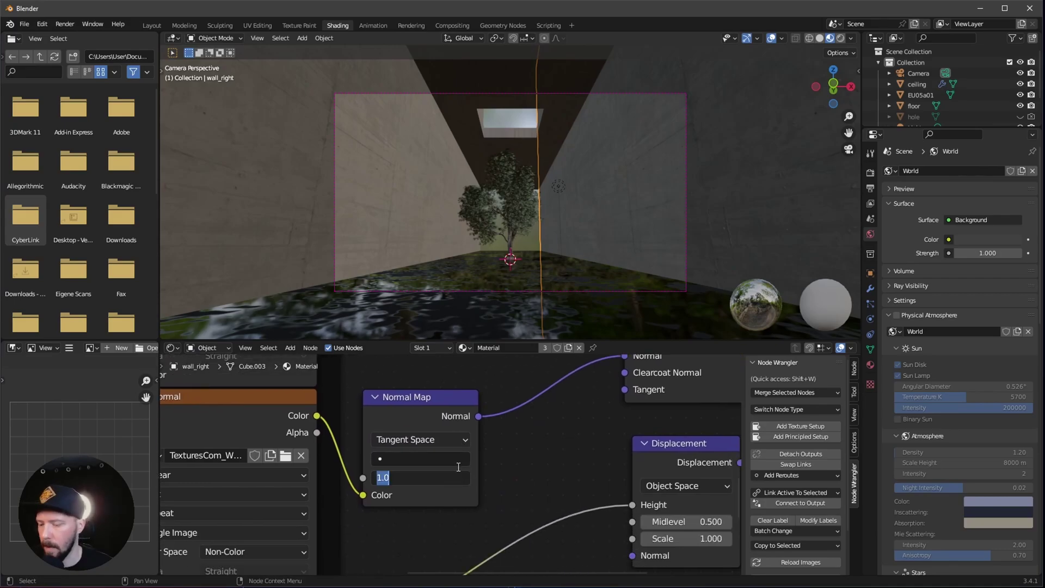
type("5")
key("Return")
Rename the shared wall and ceiling material as M_walls.
middle_click_drag(573, 310, 534, 210)
scroll(570, 173, "down", 5)
left_click_drag(510, 225, 501, 203, "alt")
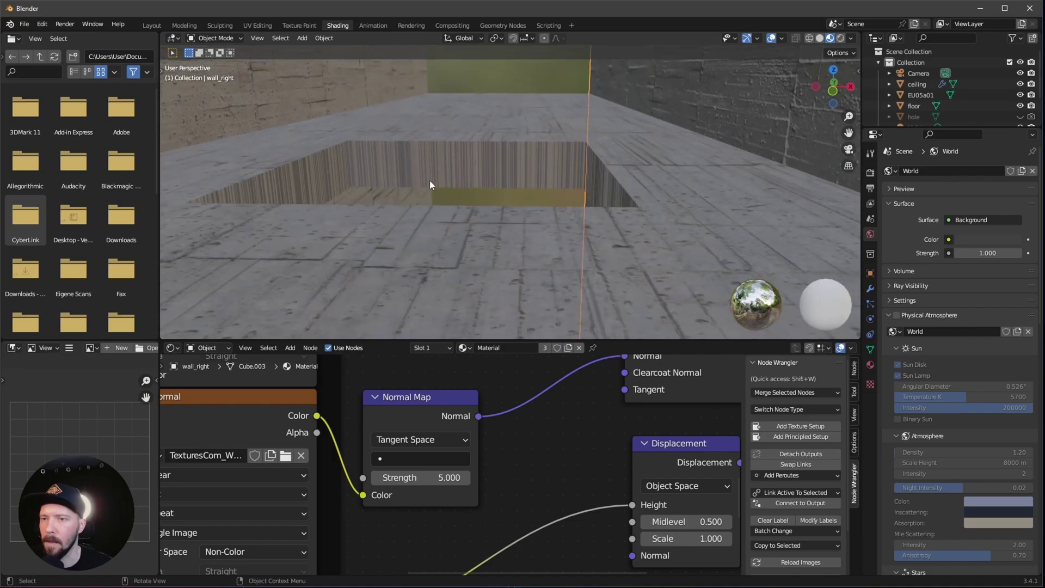
middle_click_drag(420, 179, 483, 227)
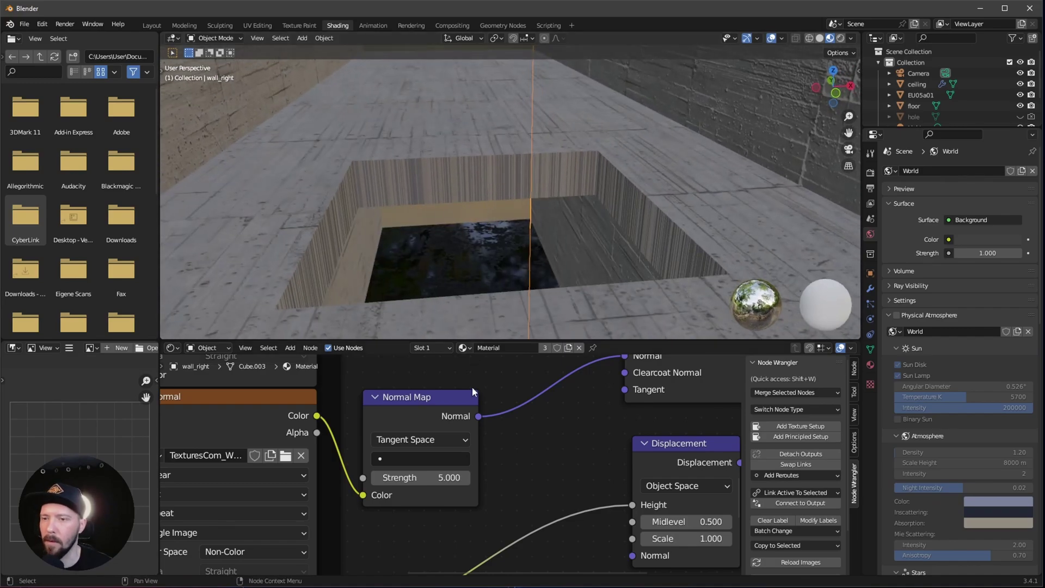
double_click(497, 348)
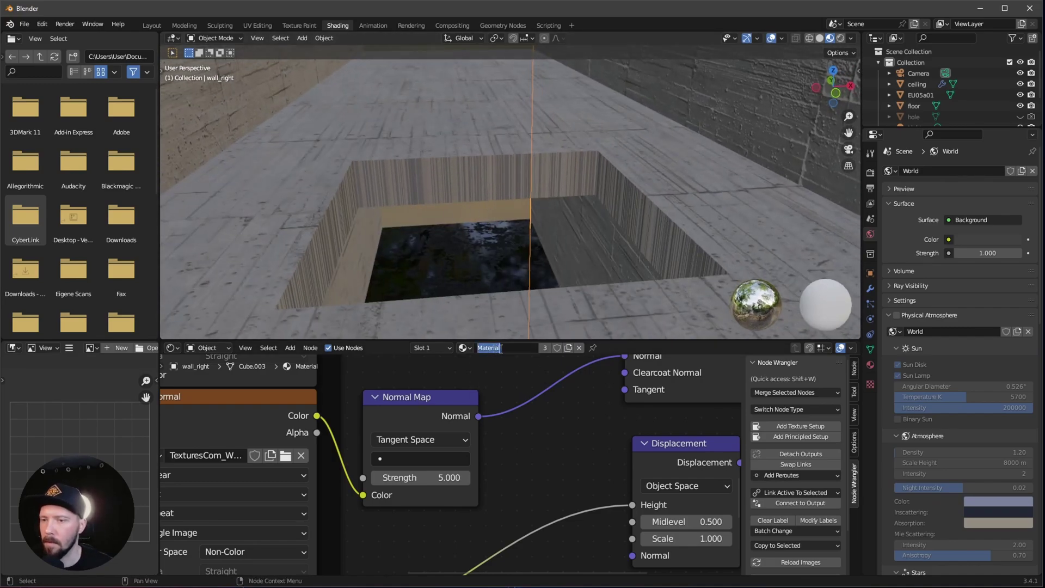
type("M_wa")
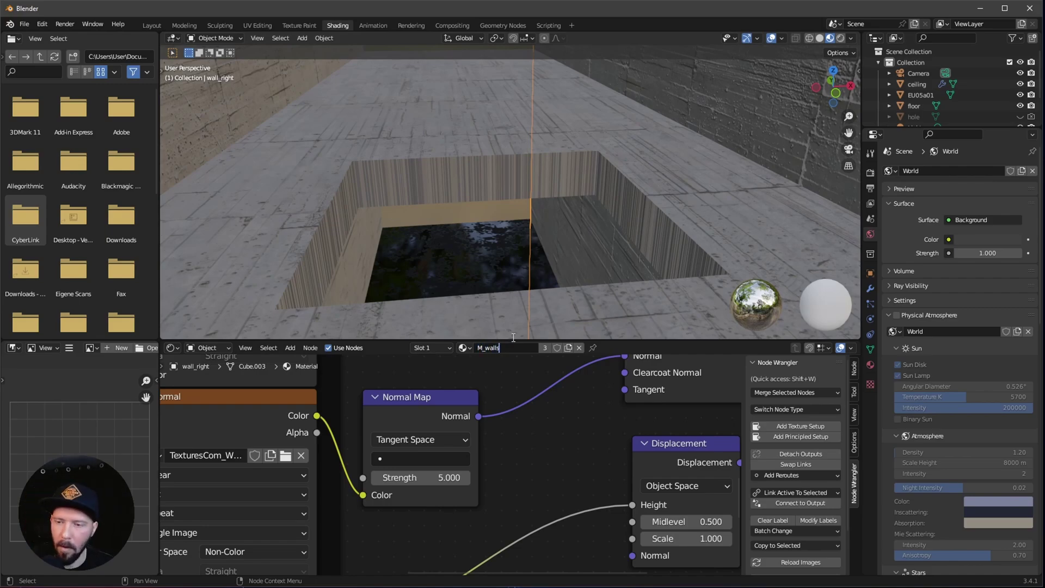
type("lls")
key("Return")
Select the ceiling, give it its own copy of the M_walls material and name the copy M_ceiling.
middle_click_drag(563, 215, 610, 143)
left_click(598, 175)
mouse_move(565, 191)
middle_mouse_down()
mouse_move(570, 206)
mouse_move(498, 243)
mouse_move(563, 196)
middle_mouse_up()
left_click_drag(534, 180, 512, 240, "alt")
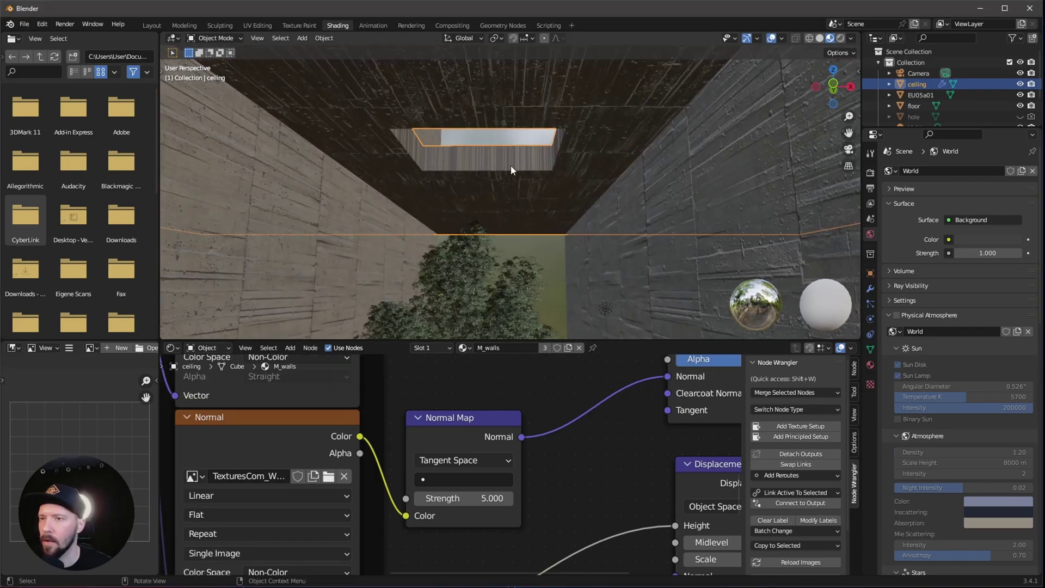
middle_click_drag(462, 385, 485, 389)
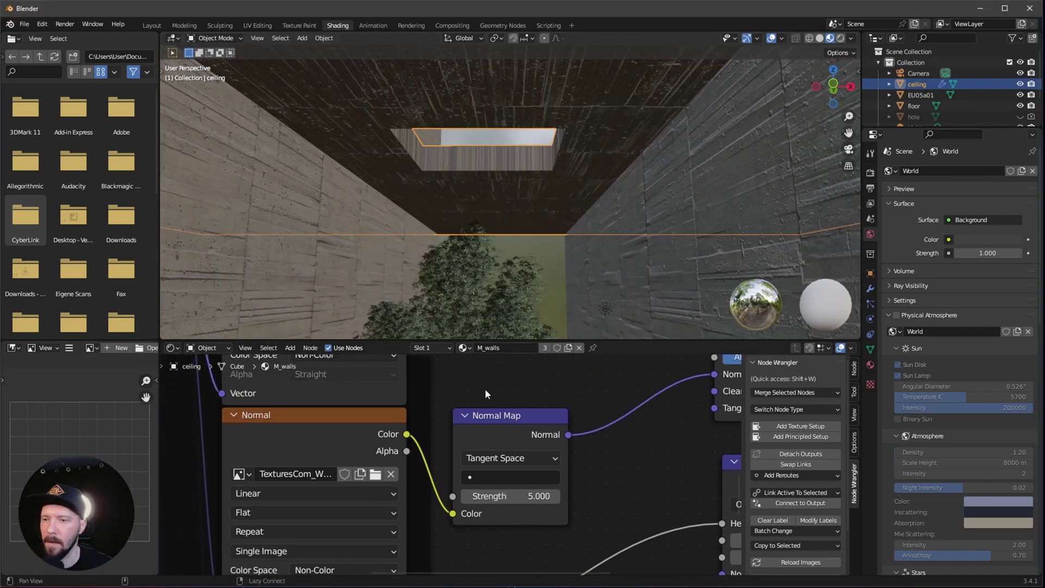
left_click(569, 348)
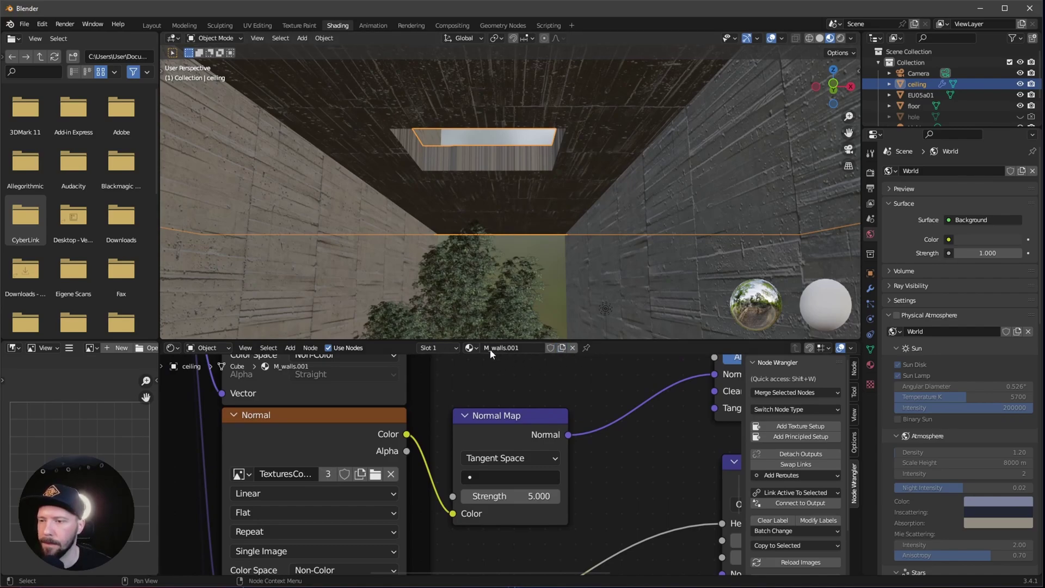
double_click(527, 349)
type("ceiling")
key("Return")
Connect the Texture Coordinate node's UV output to the Mapping node's Vector input in the M_ceiling material.
middle_click_drag(164, 460, 452, 493)
left_click_drag(451, 493, 594, 572, "alt")
left_click_drag(397, 526, 341, 512, "ctrl+alt")
left_click_drag(340, 371, 395, 560, "alt")
left_click_drag(396, 560, 484, 430, "ctrl+alt")
left_click_drag(376, 489, 416, 443, "alt")
Set the M_ceiling Mapping Rotation to 0° on Z.
middle_click_drag(554, 483, 532, 368)
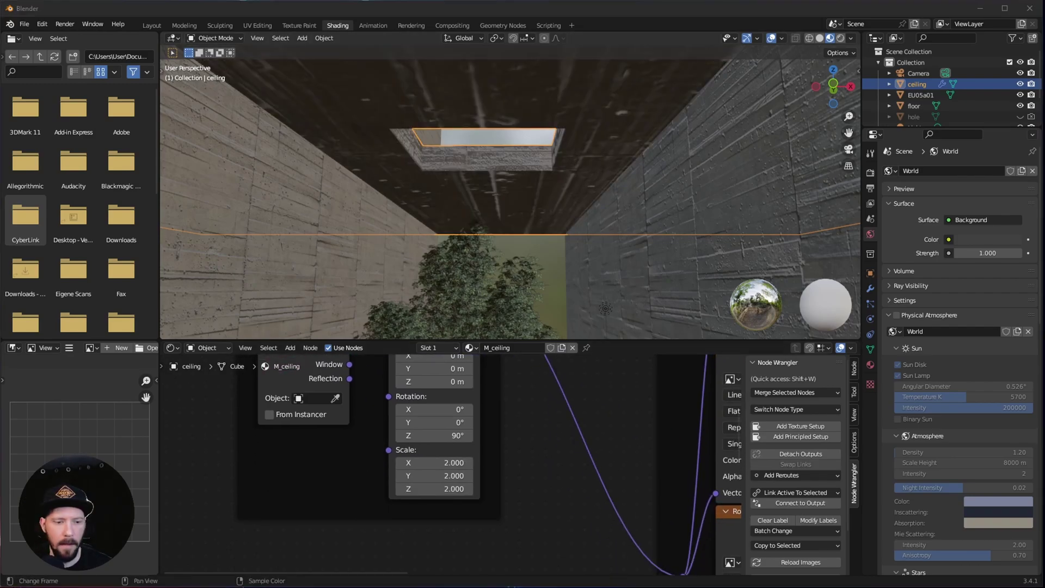
middle_click_drag(503, 439, 512, 485)
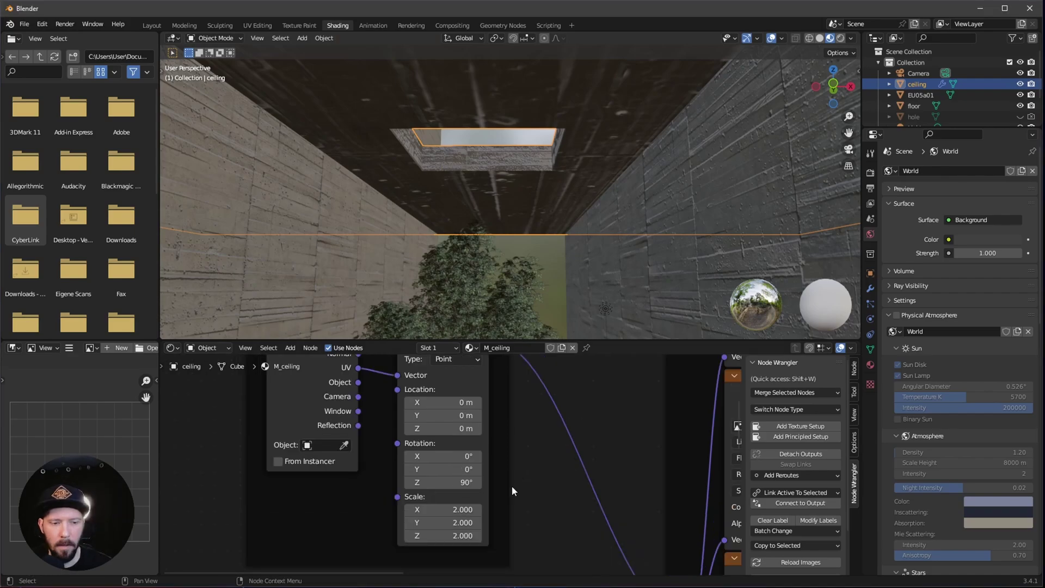
left_click(466, 482)
type("0")
key("Return")
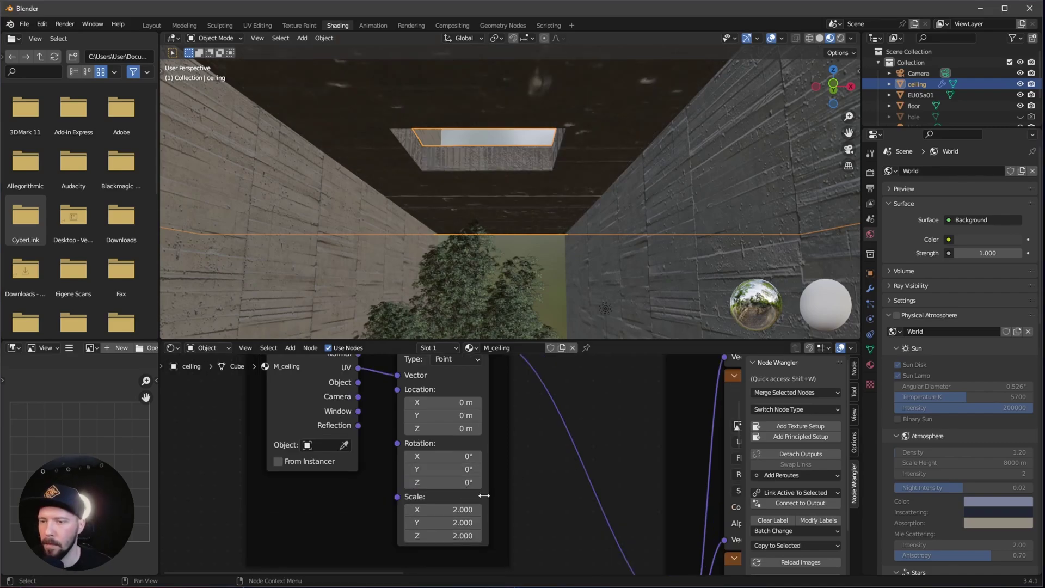
Set the M_ceiling Mapping Scale to 10 on both X and Y.
left_click(462, 510)
type("10")
key("Tab")
type("10")
key("Return")
Return to the camera view and switch to the Layout workspace.
left_click_drag(546, 234, 566, 200, "alt")
middle_click_drag(566, 204, 538, 197)
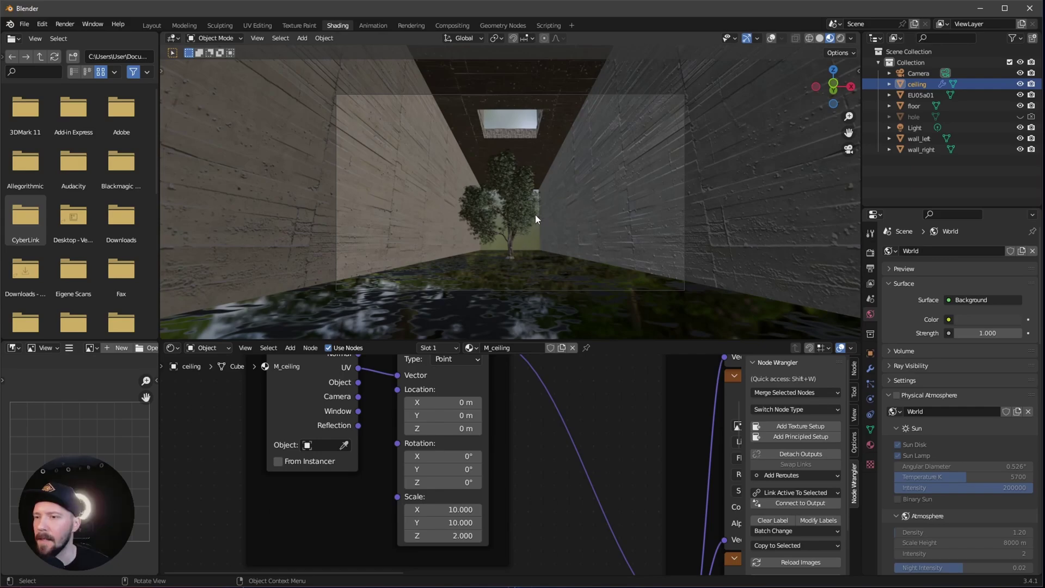
left_click(152, 27)
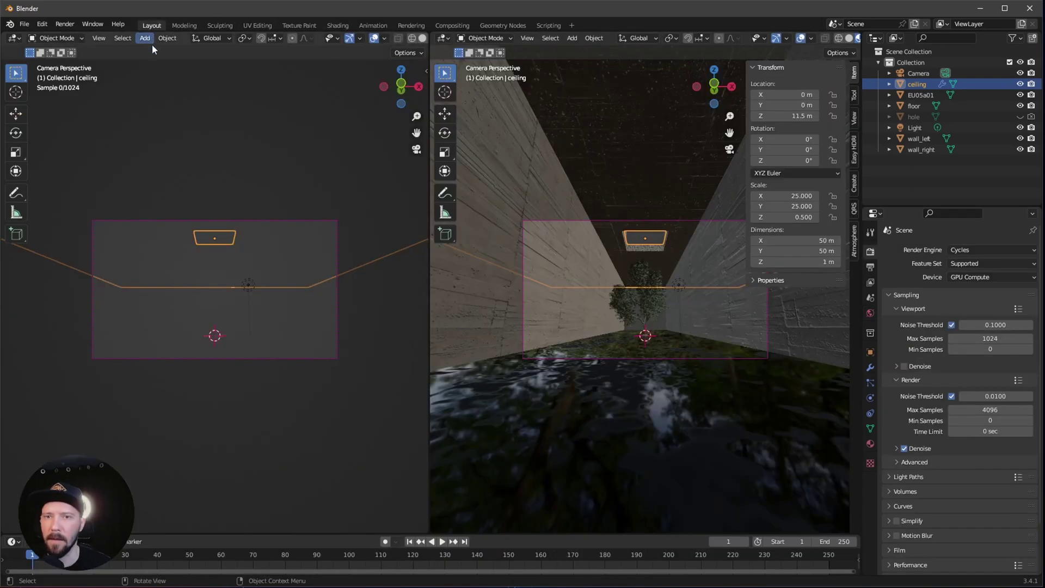
Switch the non-rendered 3D viewport to an orbited Solid view with random object colors.
mouse_move(683, 313)
middle_mouse_down()
mouse_move(664, 317)
mouse_move(721, 343)
middle_mouse_up()
key("z")
left_click(730, 316)
scroll(850, 39, "down", 2)
left_click(851, 38)
left_click(841, 91)
left_click(842, 186)
Add a cube to the scene and name it fog.
middle_click_drag(632, 328, 673, 334)
key("shift+a")
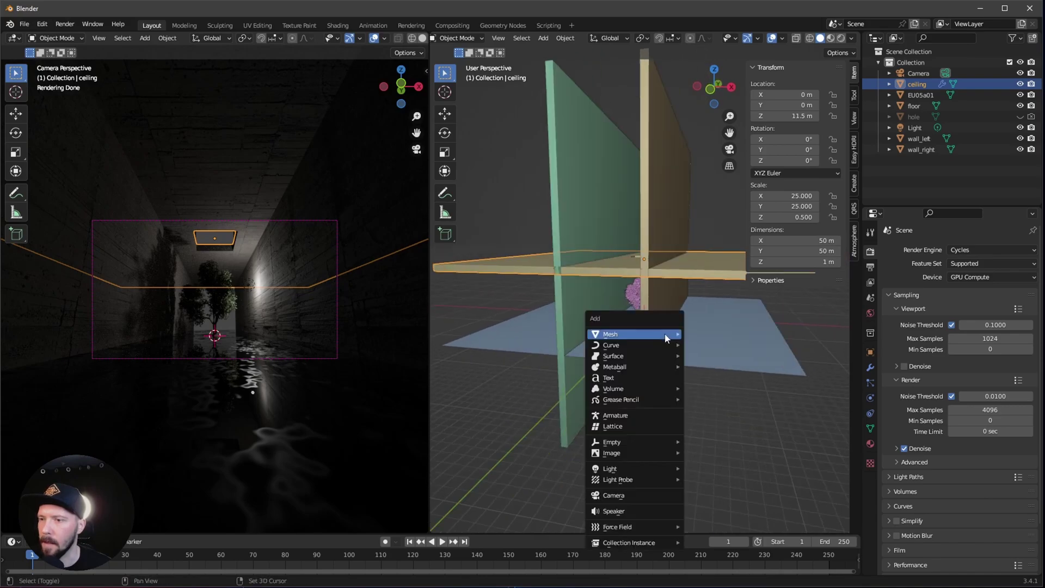
mouse_move(673, 334)
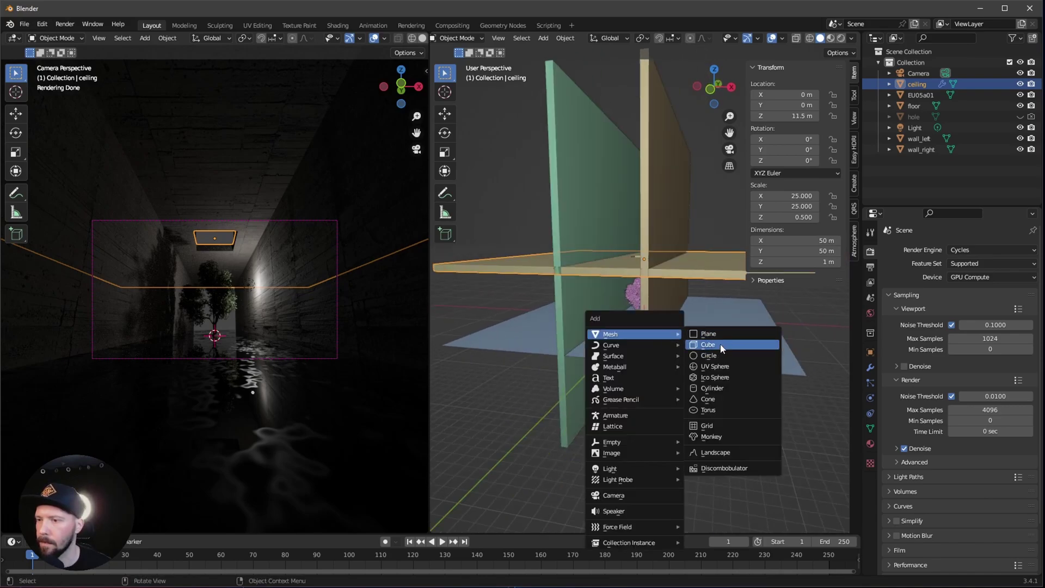
left_click(720, 345)
double_click(916, 96)
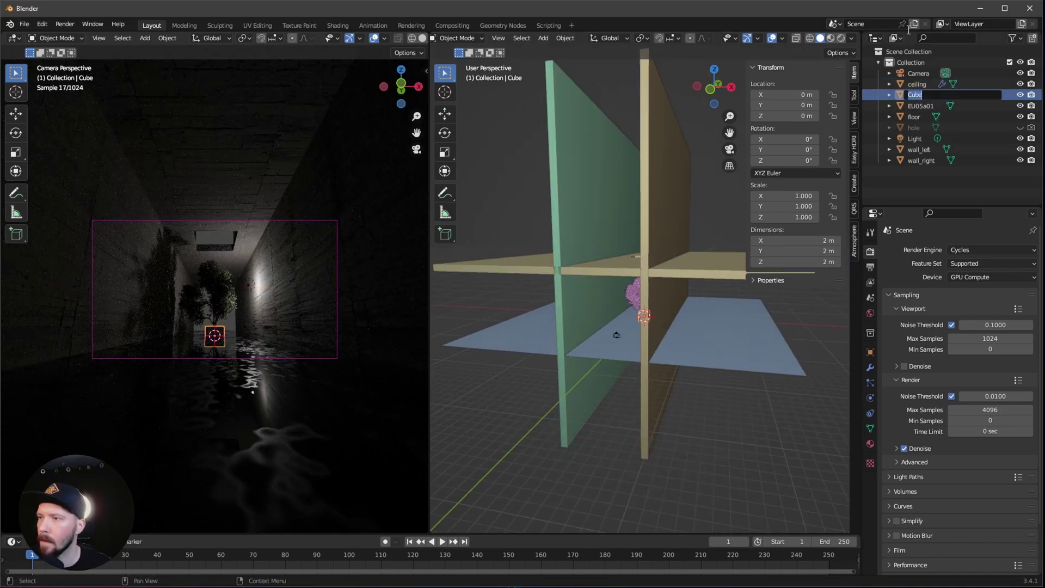
type("fog")
key("Return")
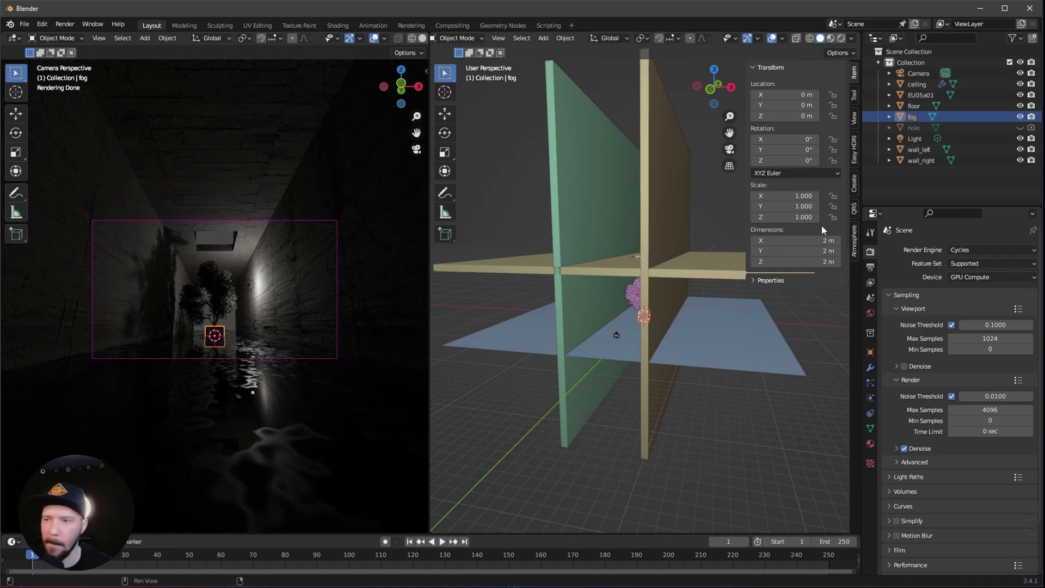
Set the fog cube's dimensions to 50 m on X and Y and 11.5 m on Z.
left_click_drag(818, 240, 818, 251)
type("50")
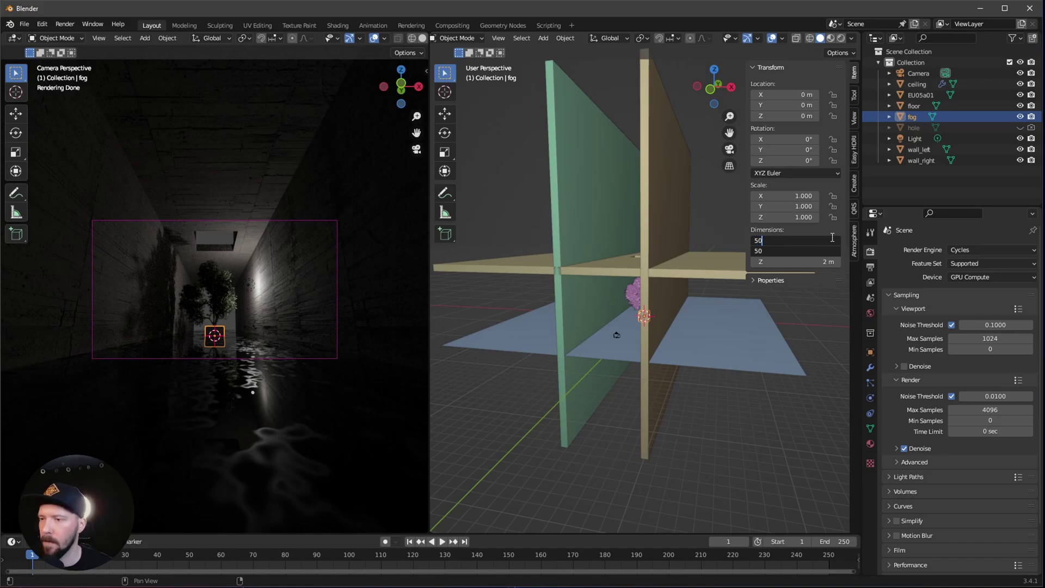
key("Return")
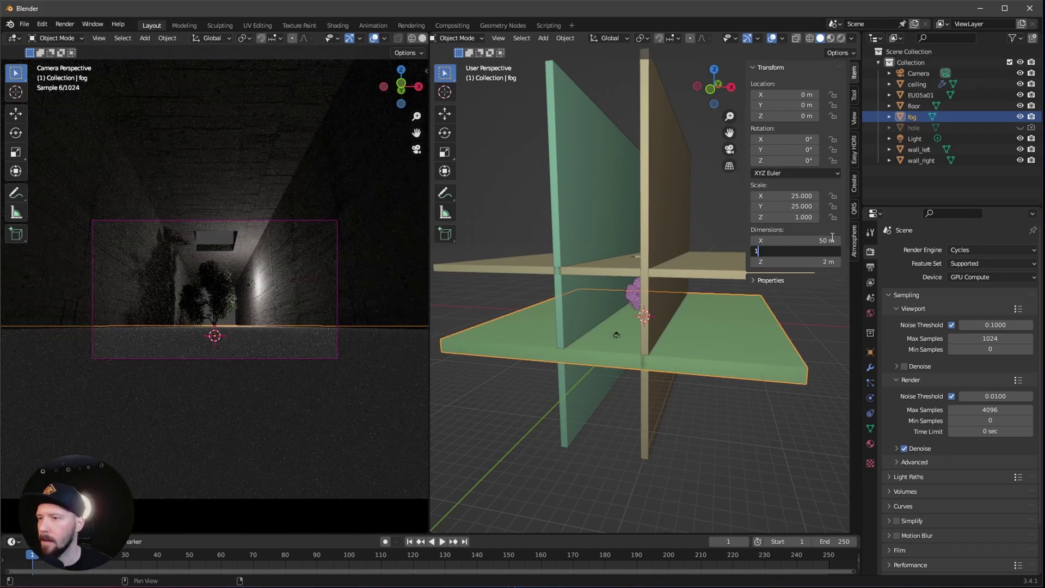
left_click(813, 261)
type("11.0")
key("BackSpace")
key("BackSpace")
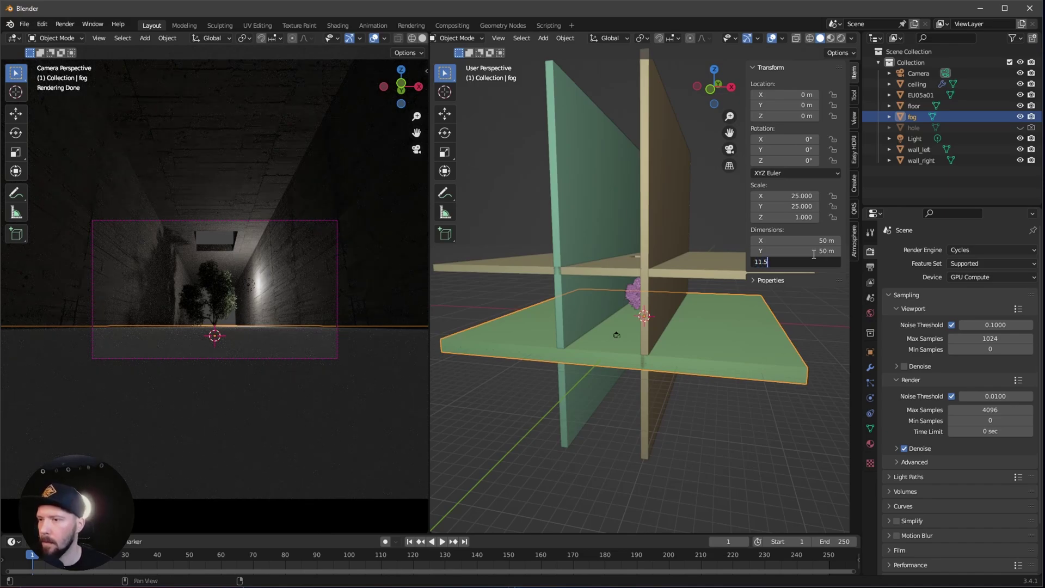
type(".5")
key("Return")
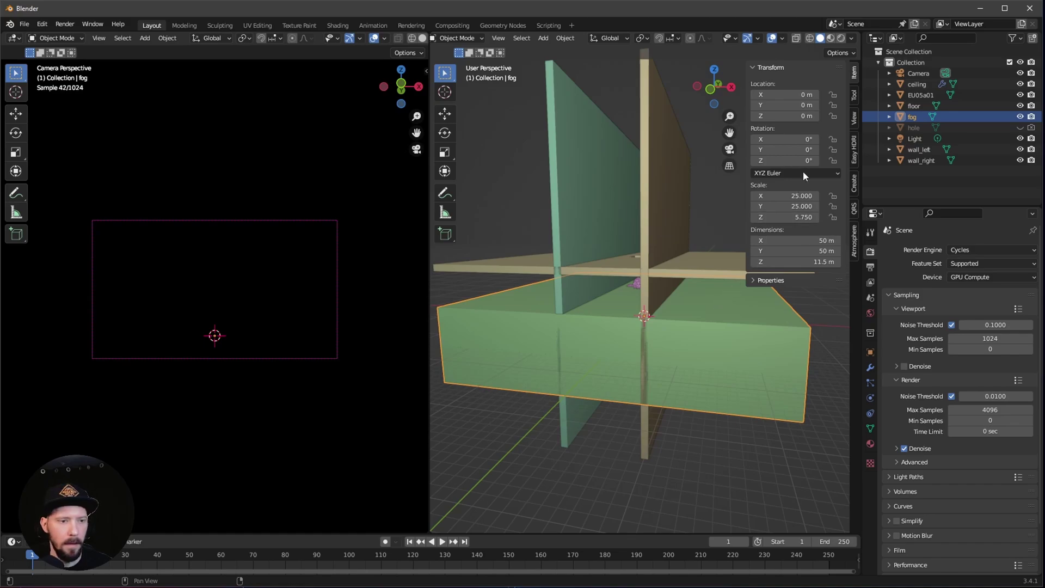
Set the fog cube's Z location to 5.5 m.
left_click(795, 116)
type("5.5")
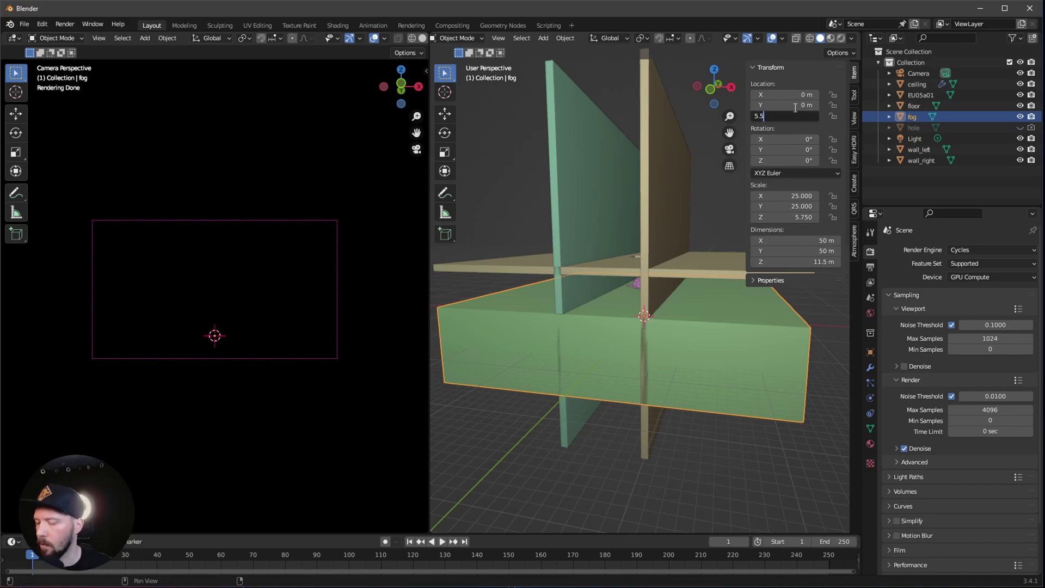
key("Return")
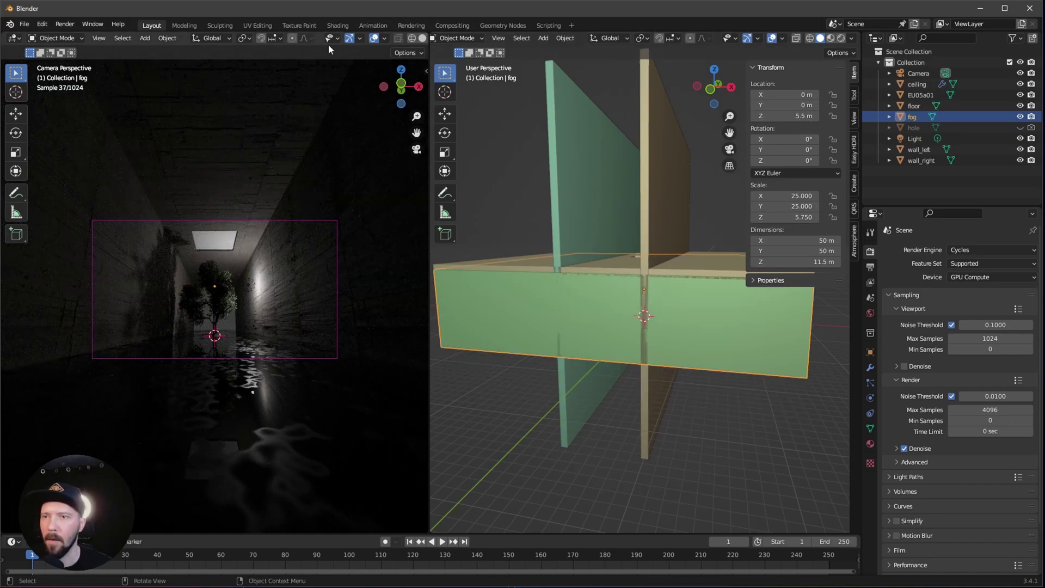
Create a material named M_fog for the fog cube in the Shading workspace and show its viewport in Rendered shading.
left_click(338, 25)
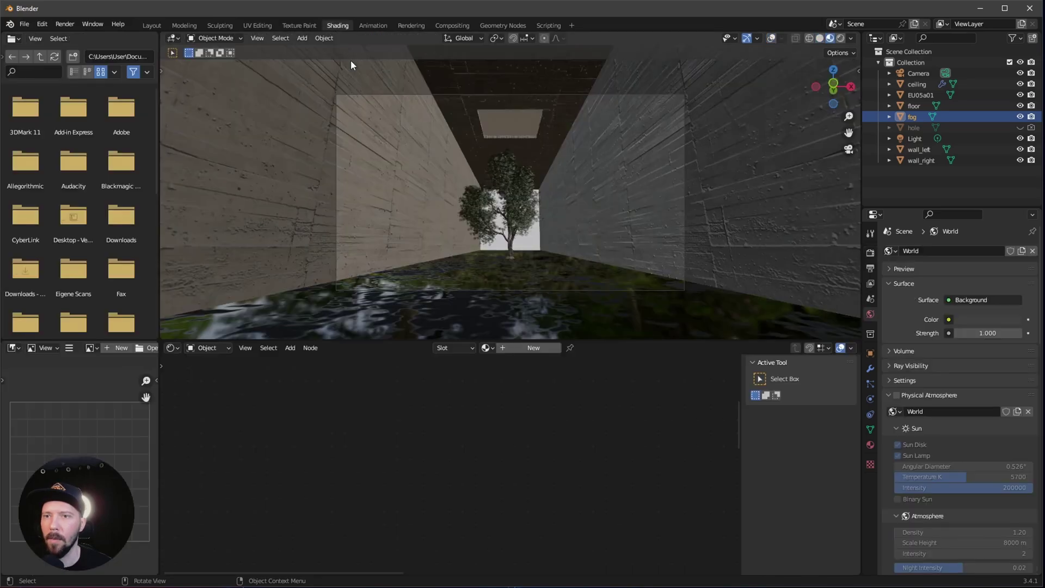
left_click(526, 347)
double_click(524, 346)
type("M")
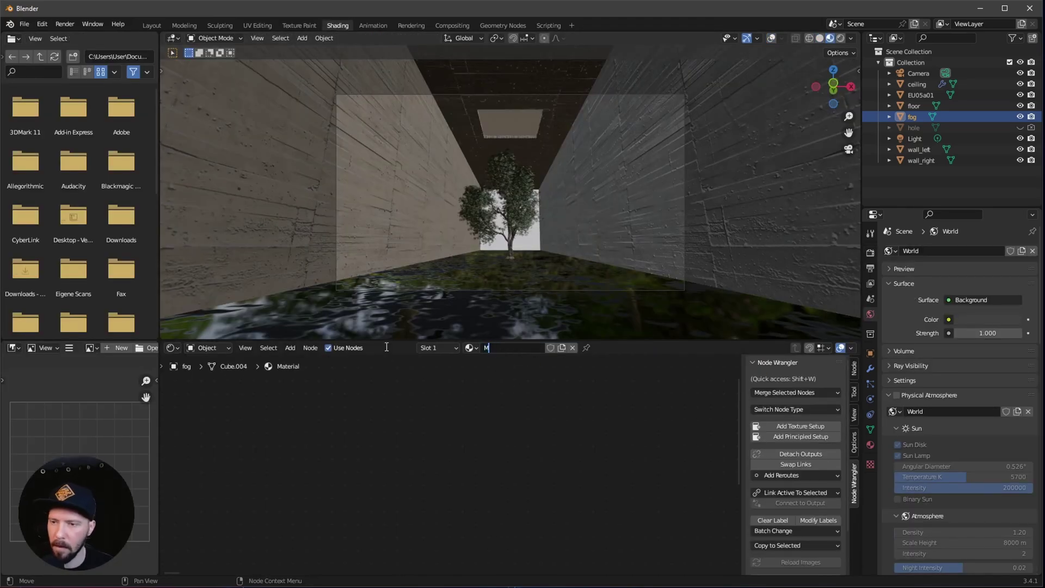
type("_fog")
key("Return")
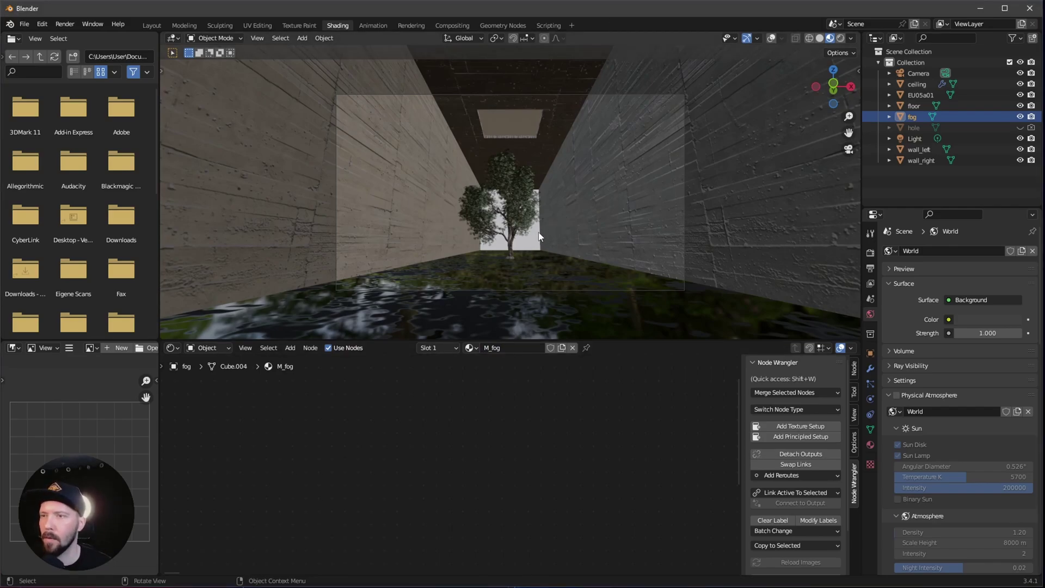
key("z")
left_click(544, 178)
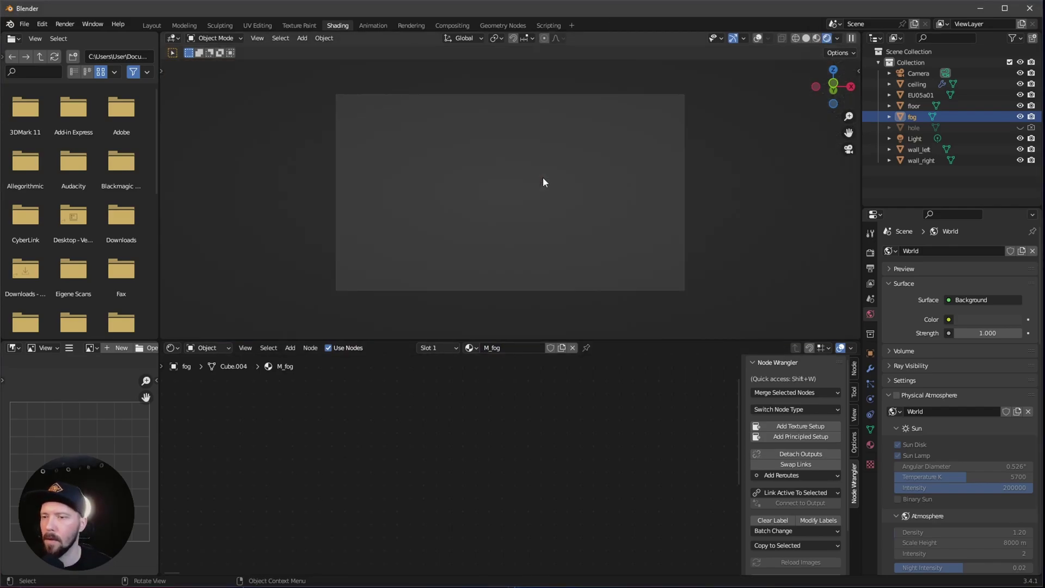
Replace the Principled BSDF in M_fog with a Volume Scatter node connected to the Material Output's Volume input.
key("Home")
left_click_drag(621, 475, 575, 419, "alt")
left_click_drag(575, 419, 568, 452, "alt")
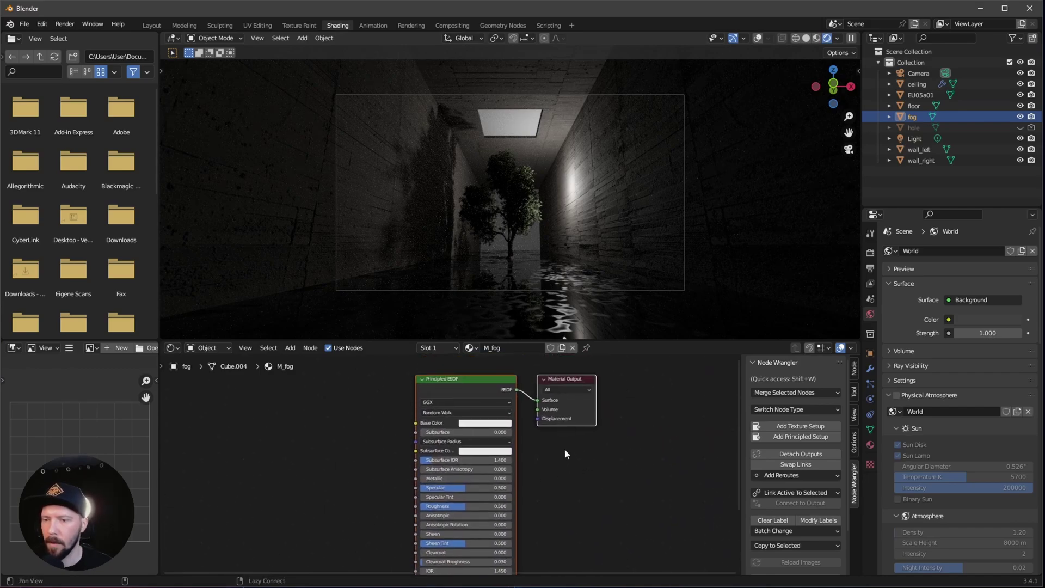
left_click(453, 382)
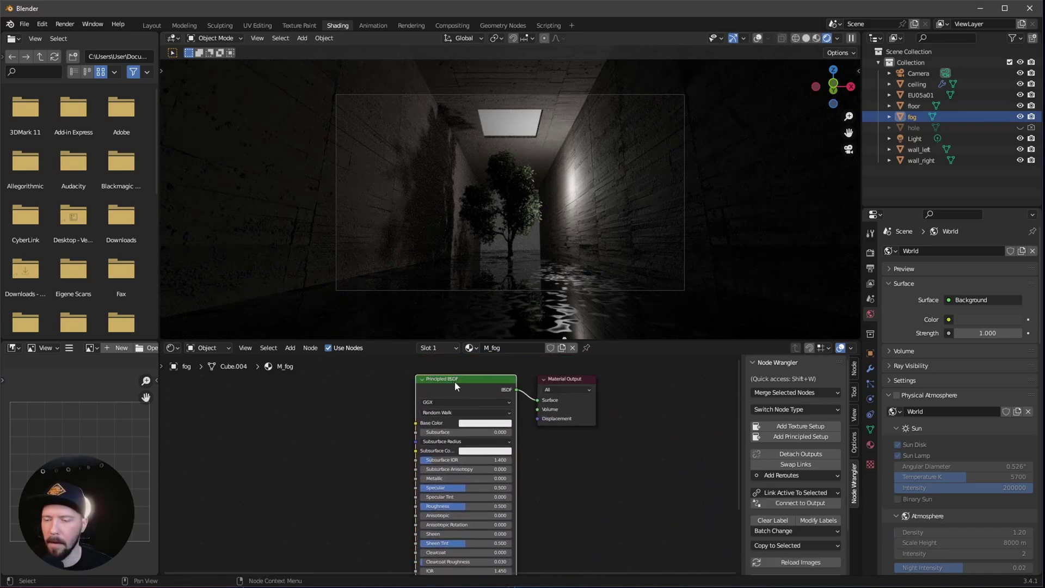
key("x")
key("shift+a")
left_click(430, 410)
type("vol")
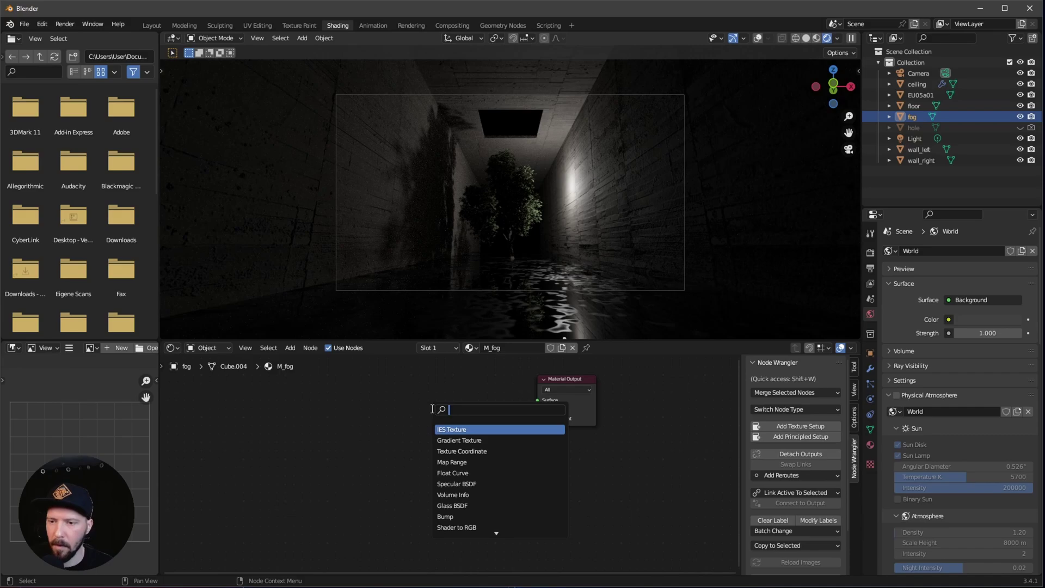
left_click(462, 440)
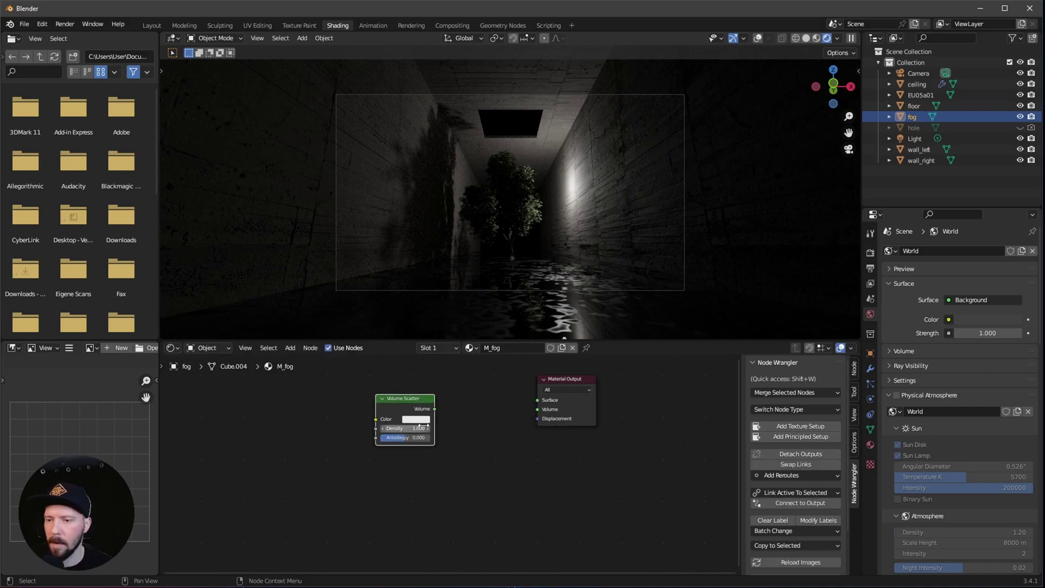
left_click_drag(434, 409, 538, 409)
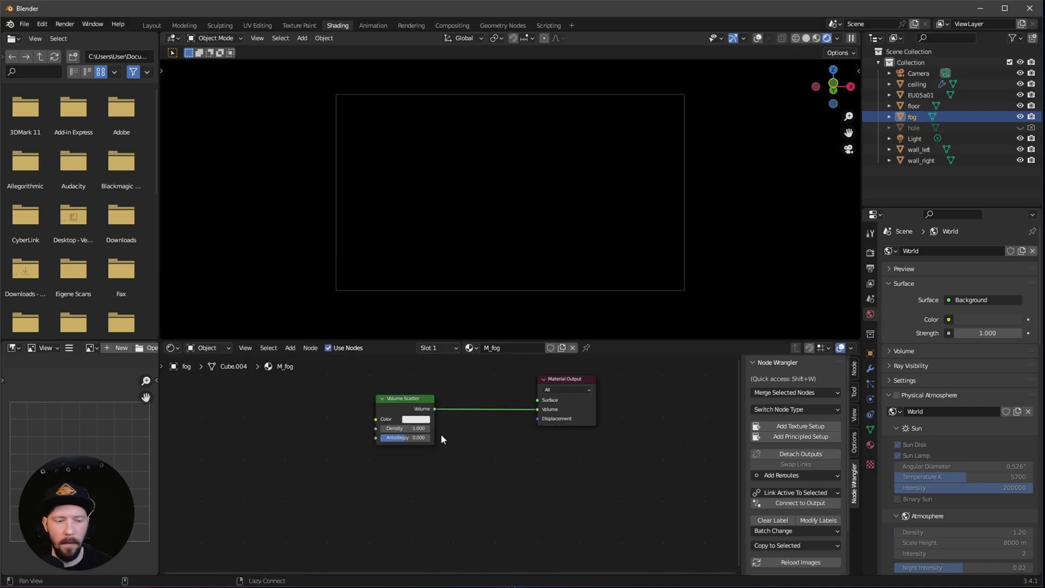
Darken the Volume Scatter color from near white to a medium gray.
scroll(457, 427, "up", 3)
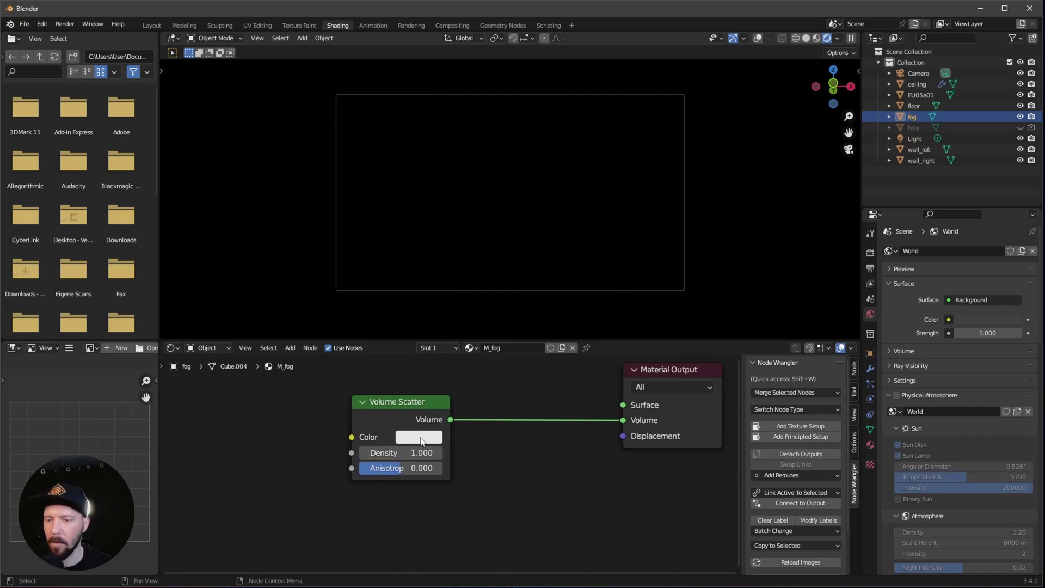
left_click(420, 436)
left_click_drag(518, 253, 521, 286)
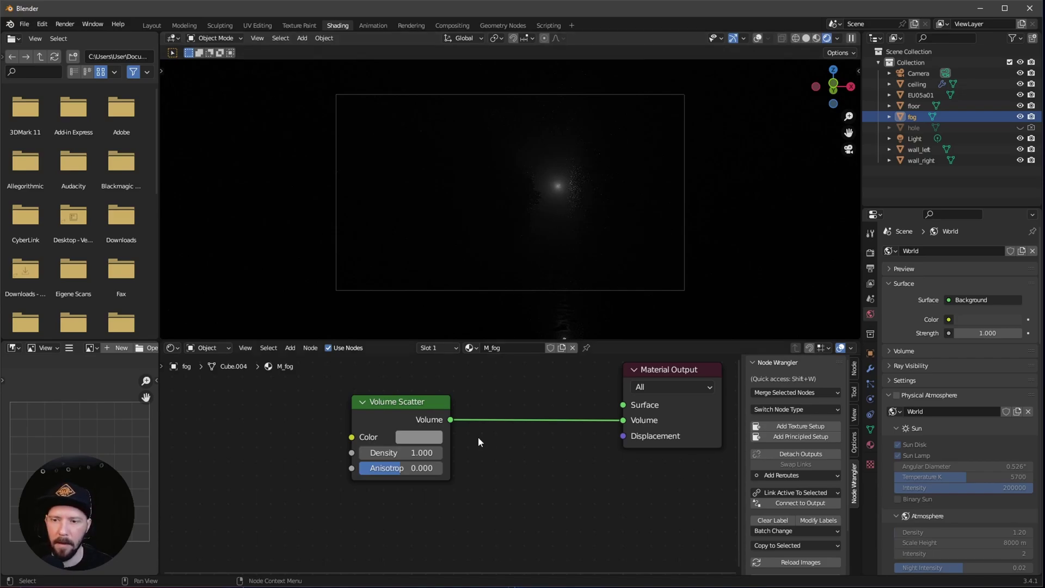
Set the Volume Scatter density to 0.1.
left_click(413, 452)
type(".1")
key("Return")
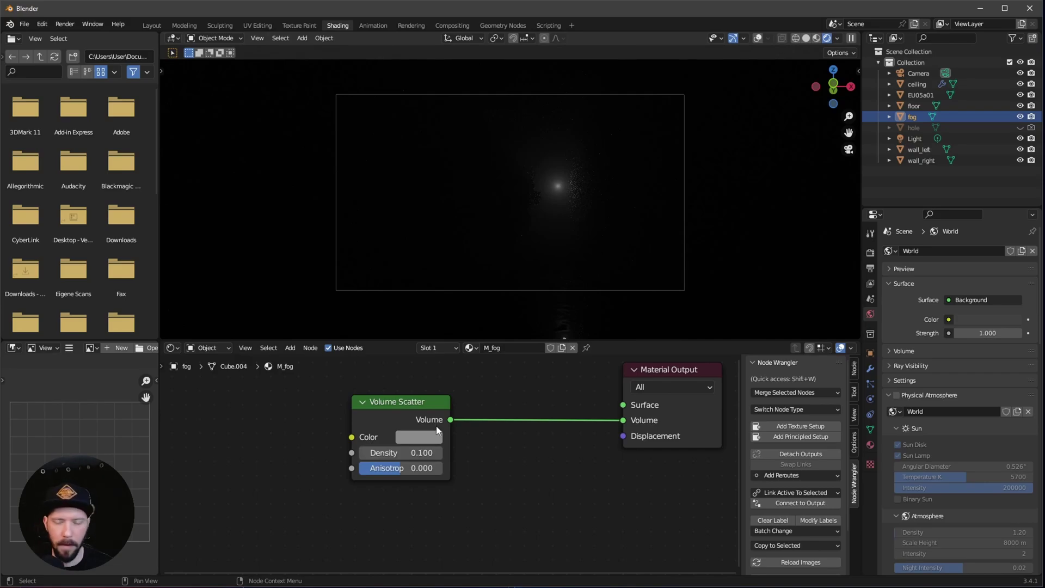
mouse_move(540, 216)
left_mouse_down("alt+shift")
mouse_move(528, 234)
mouse_move(540, 237)
left_mouse_up("alt+shift")
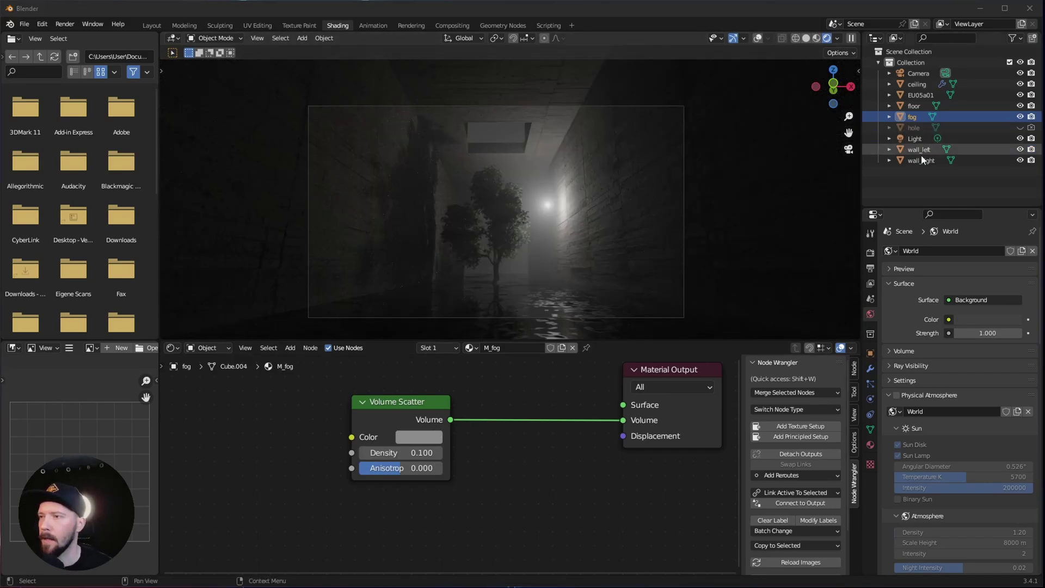
Select the Light object and darken the World background color to black.
left_click(910, 139)
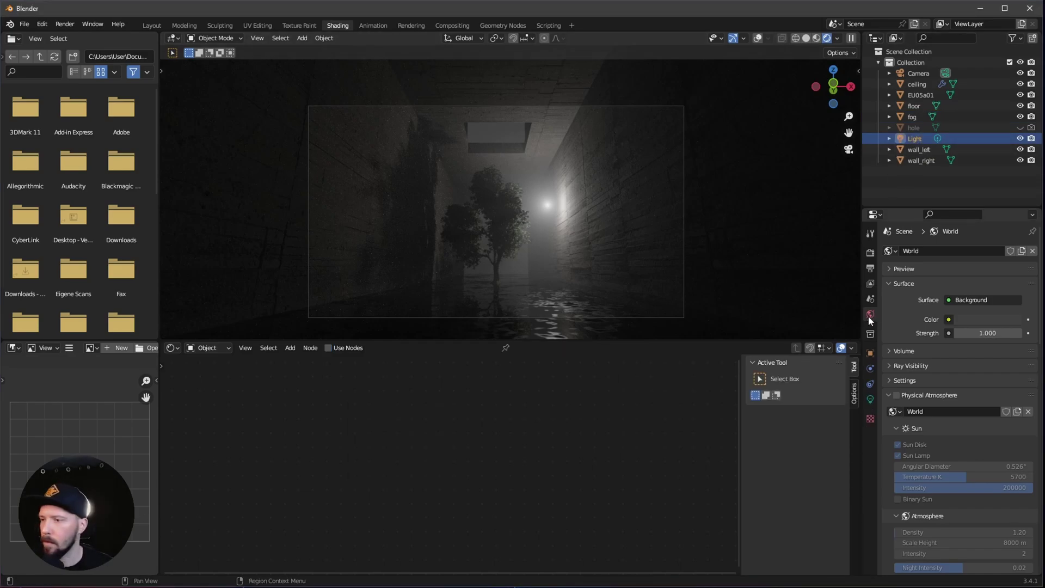
left_click(973, 320)
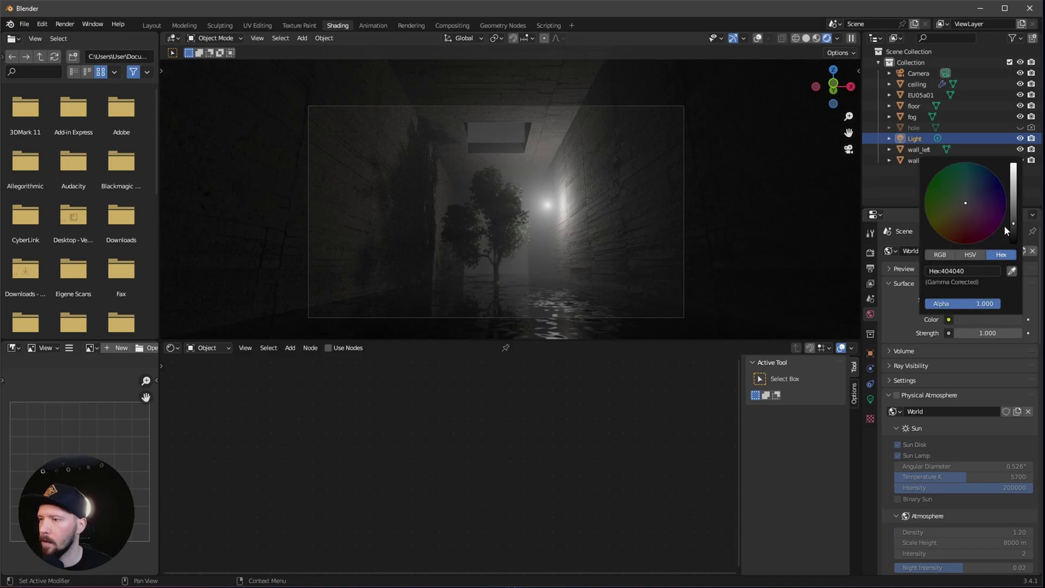
left_click_drag(1013, 227, 1015, 273)
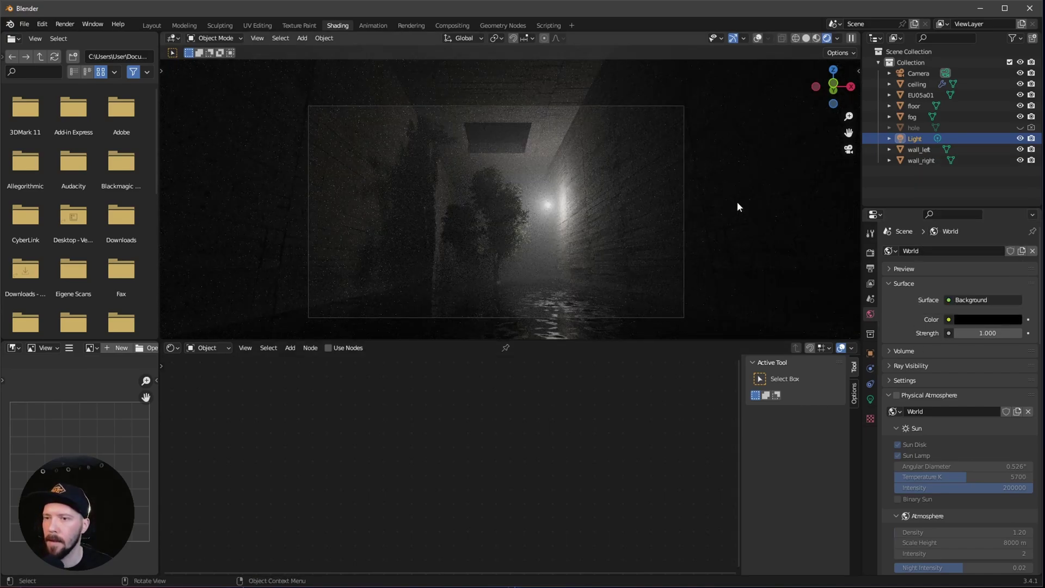
Set the point light's color to hex CAE7FF.
left_click(870, 399)
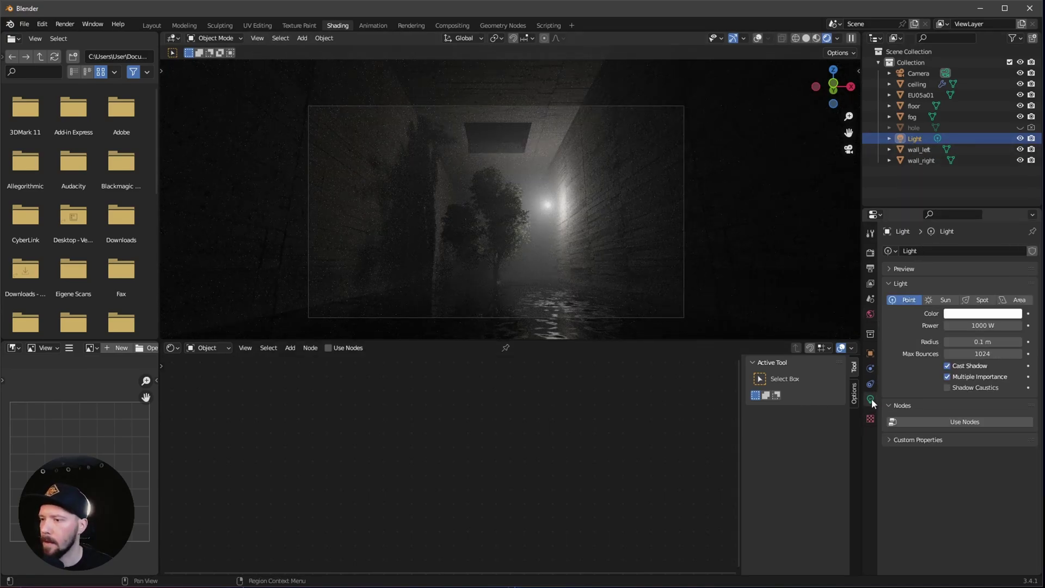
left_click(980, 314)
left_click(950, 276)
type("CAE7FF")
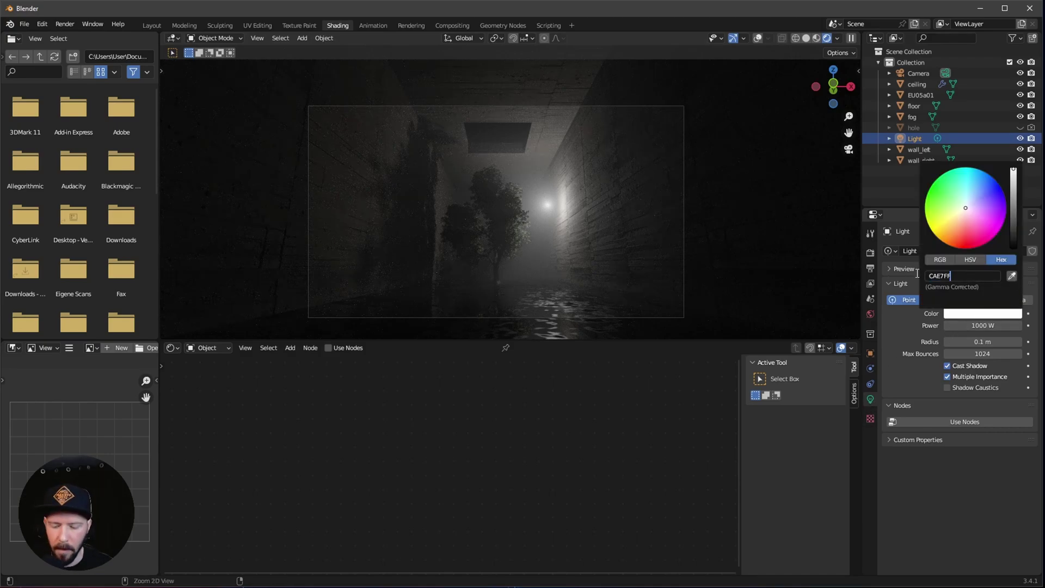
key("Return")
left_click(930, 276)
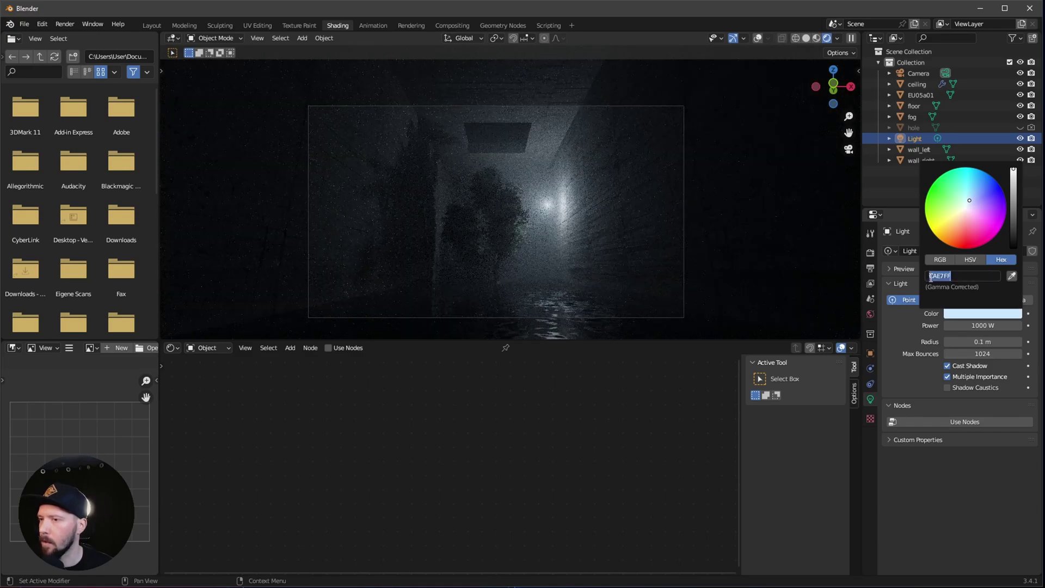
key("Return")
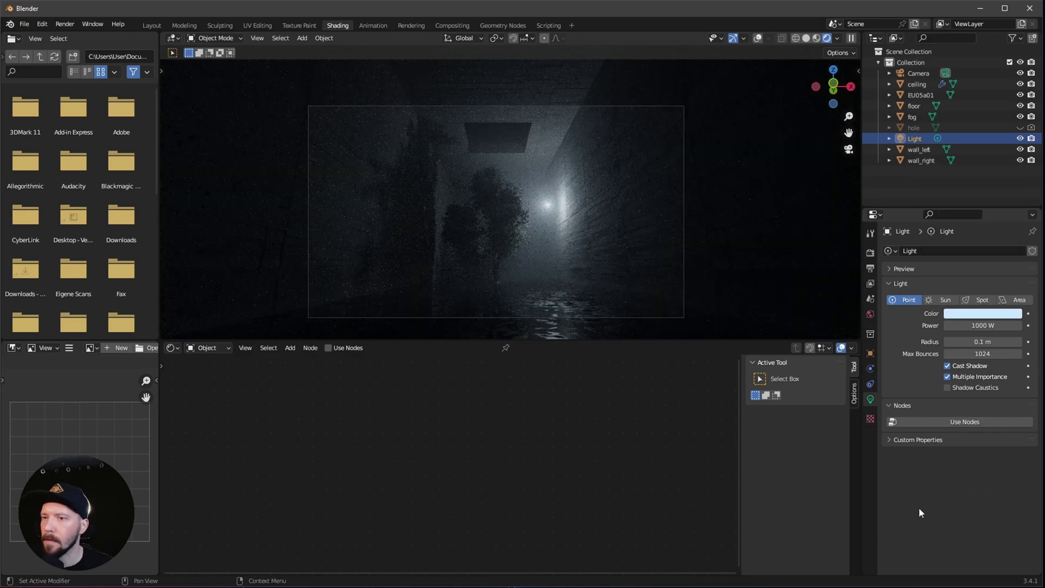
Set the point light's power to 15000 W.
left_click(974, 326)
type("15000")
key("Return")
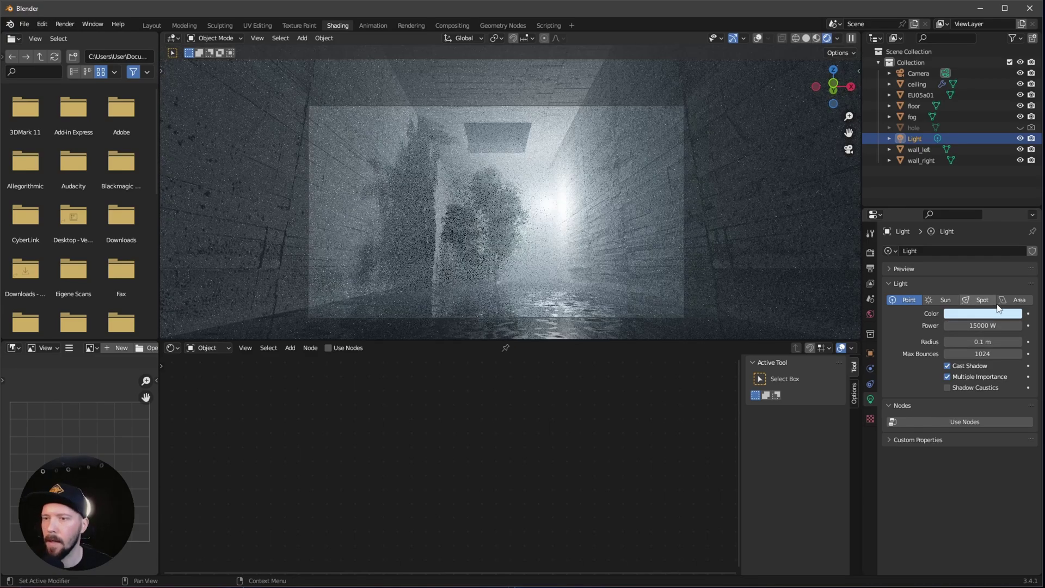
Set the camera's passepartout opacity to 1.000 in the Layout workspace.
left_click(152, 26)
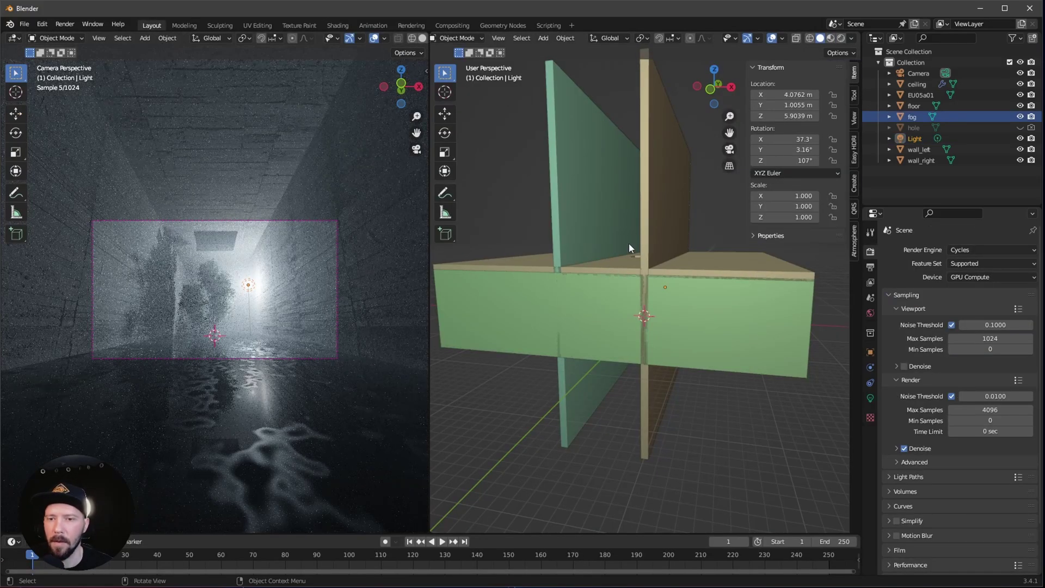
left_click(916, 71)
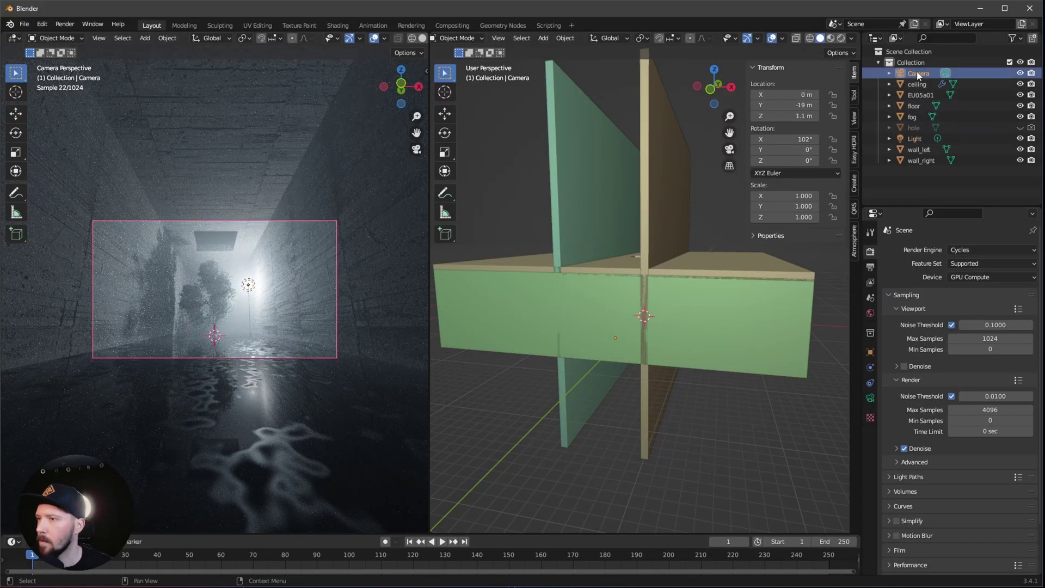
left_click(871, 398)
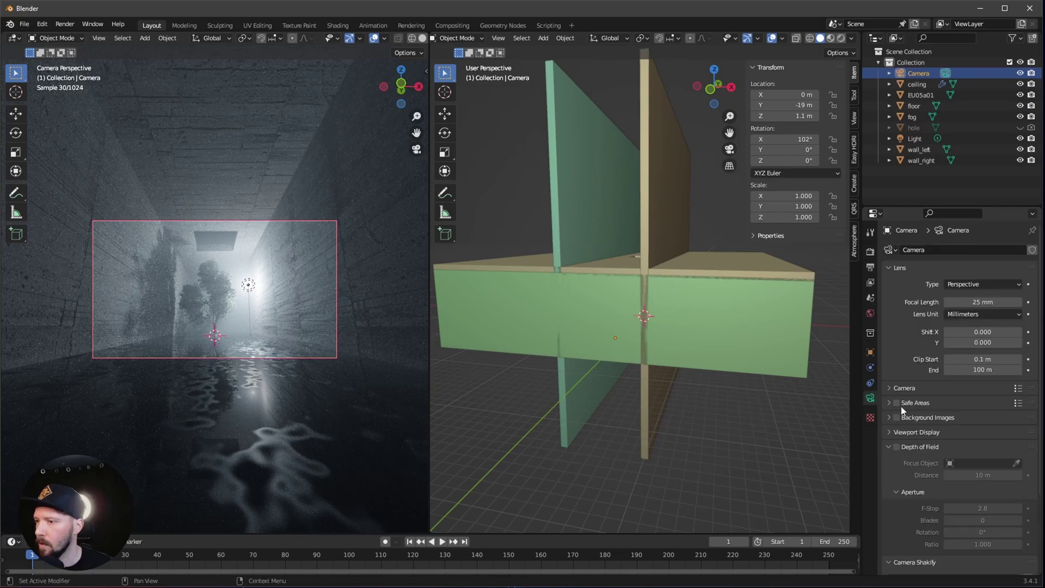
left_click(889, 431)
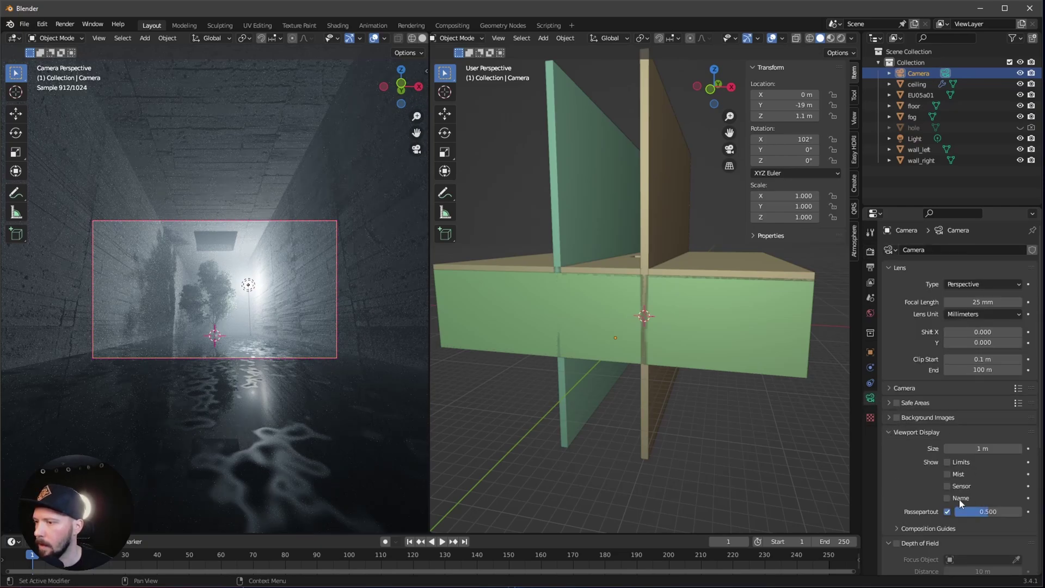
left_click_drag(988, 512, 1022, 512)
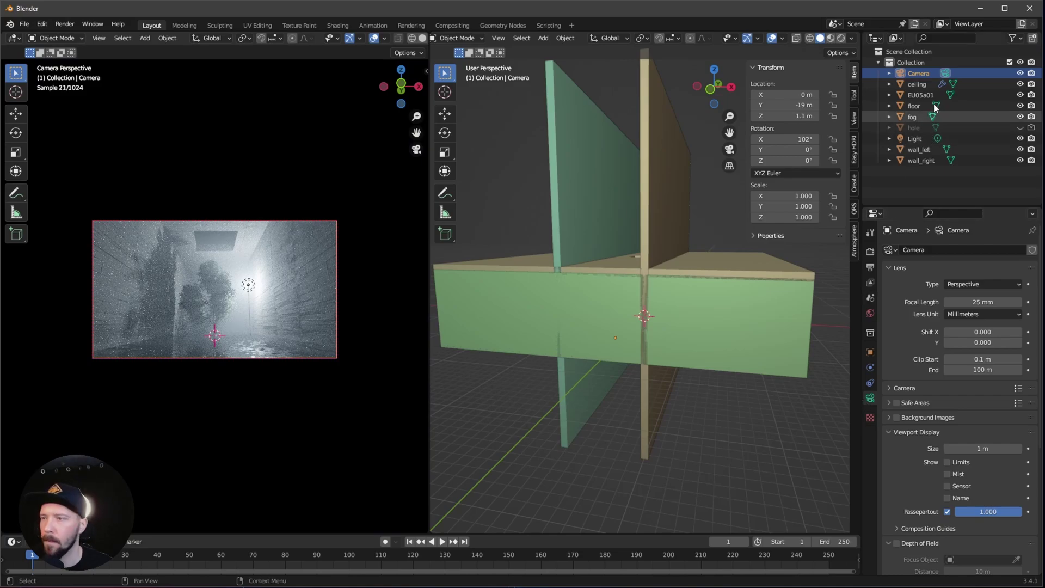
Move the point light above the ceiling opening at location X 0, Y 0, Z 18 m.
left_click(914, 138)
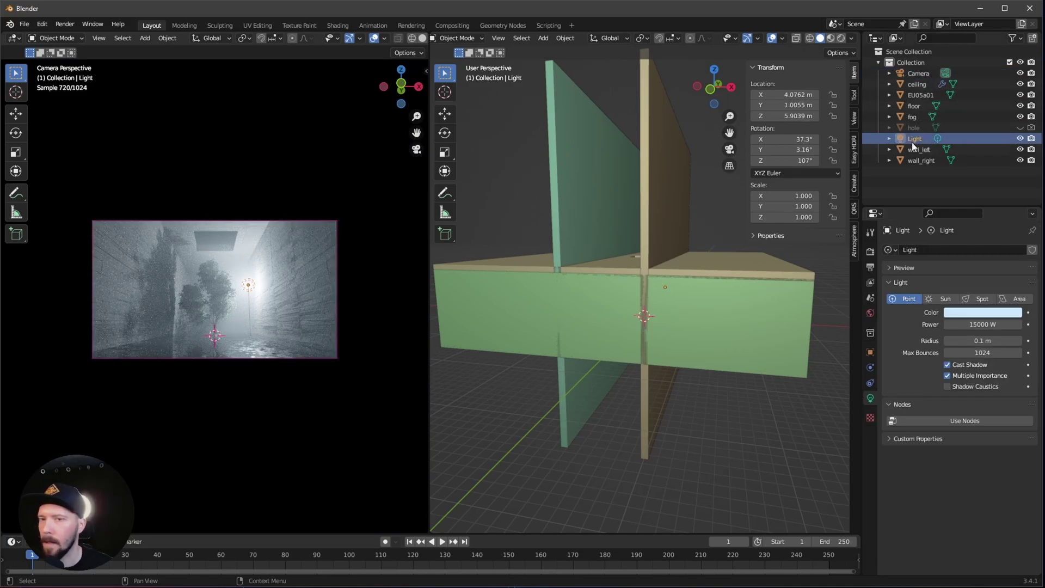
left_click_drag(787, 95, 795, 95)
left_click(796, 95)
type("0")
key("Tab")
type("0")
key("Tab")
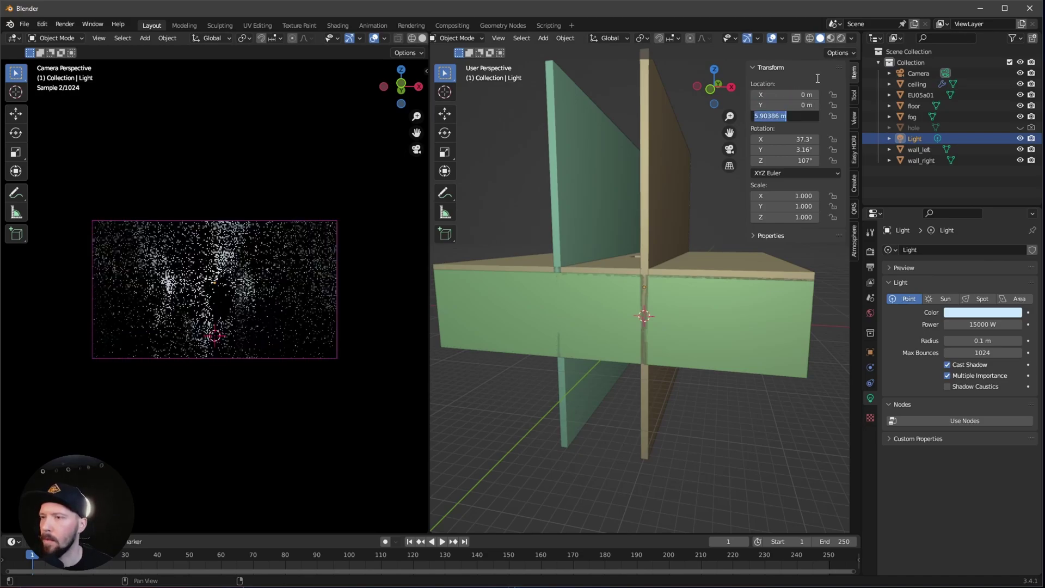
type("18")
key("Return")
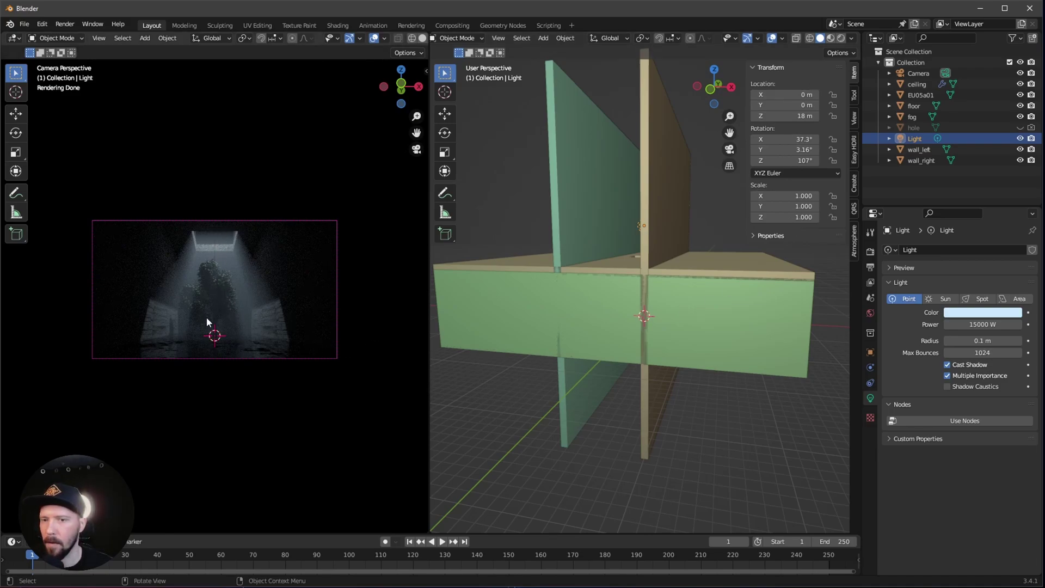
Set the point light's radius to 10 m.
left_click(982, 340)
type("10")
key("Return")
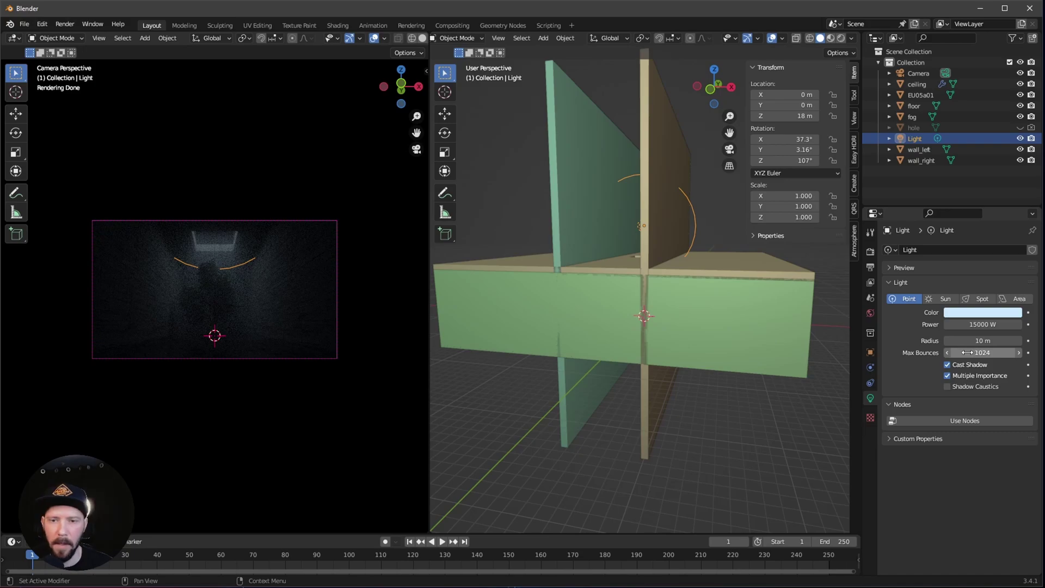
scroll(321, 321, "up", 3)
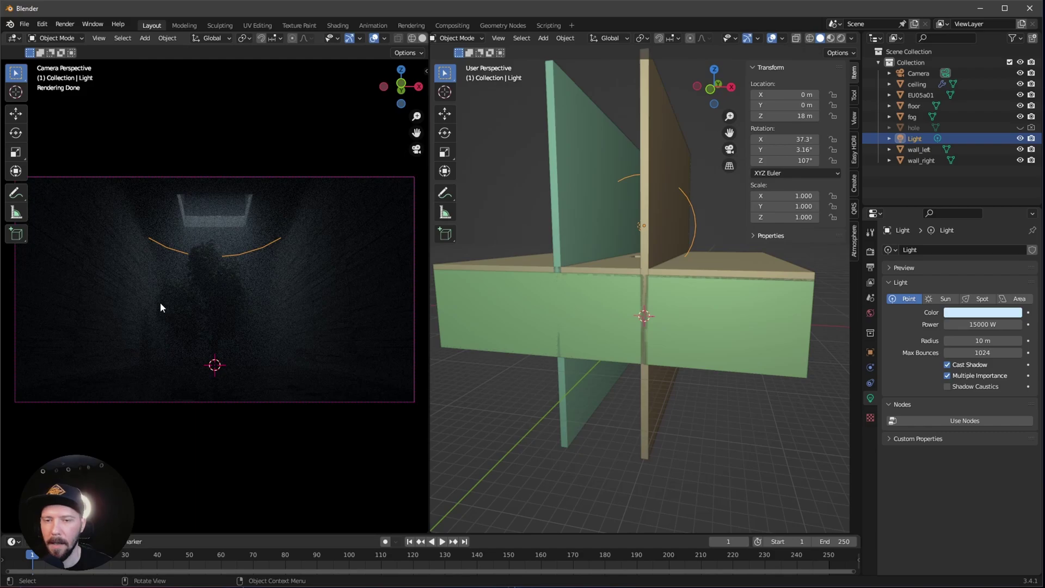
Duplicate the point light in place and enable X-ray display in the solid viewport.
scroll(507, 267, "up", 2)
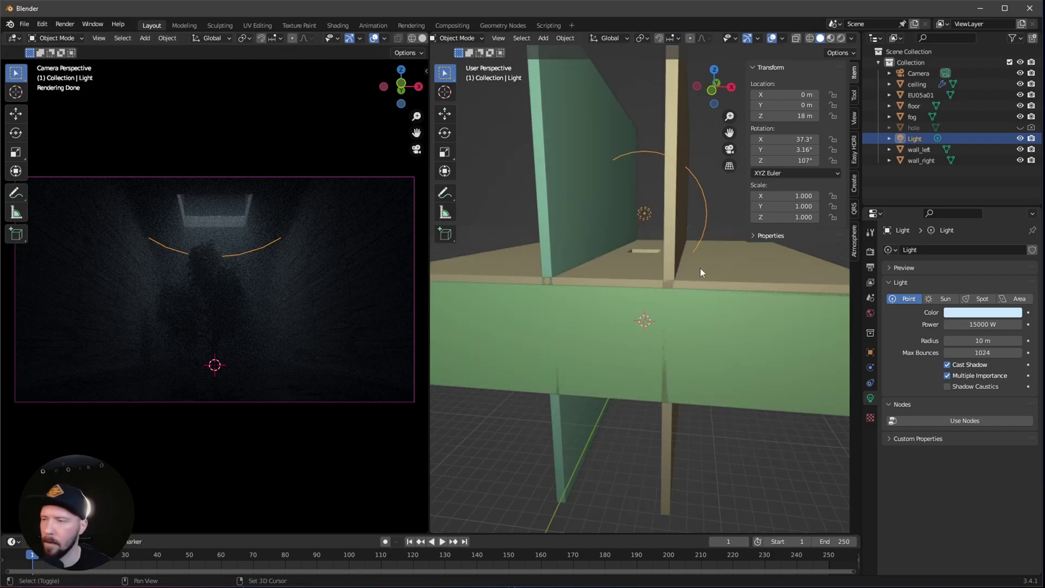
key("shift+d")
key("Escape")
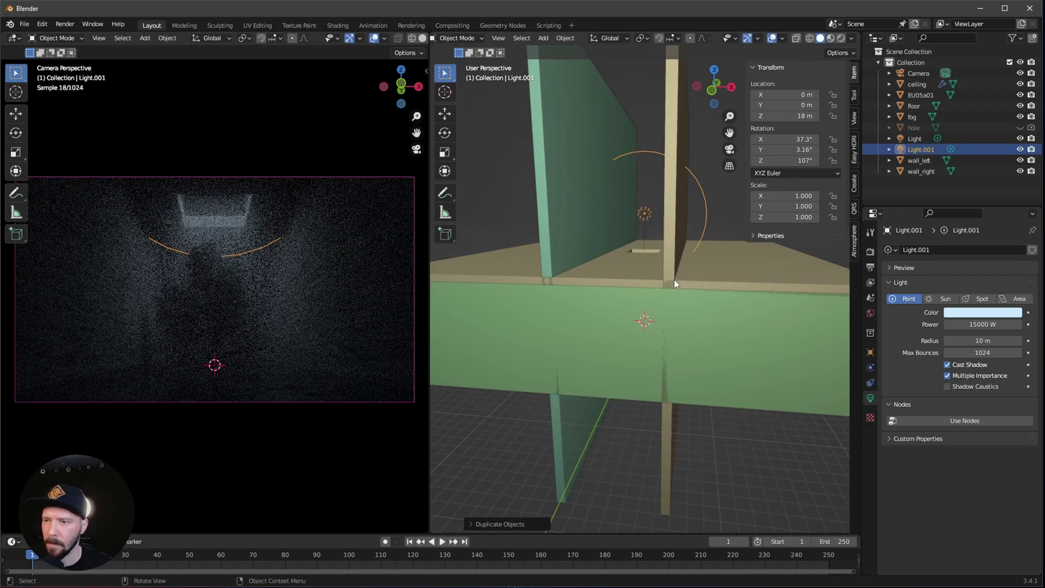
key("alt+z")
middle_click_drag(700, 297, 704, 299)
scroll(697, 291, "up", 1)
left_click_drag(697, 291, 685, 316, "alt")
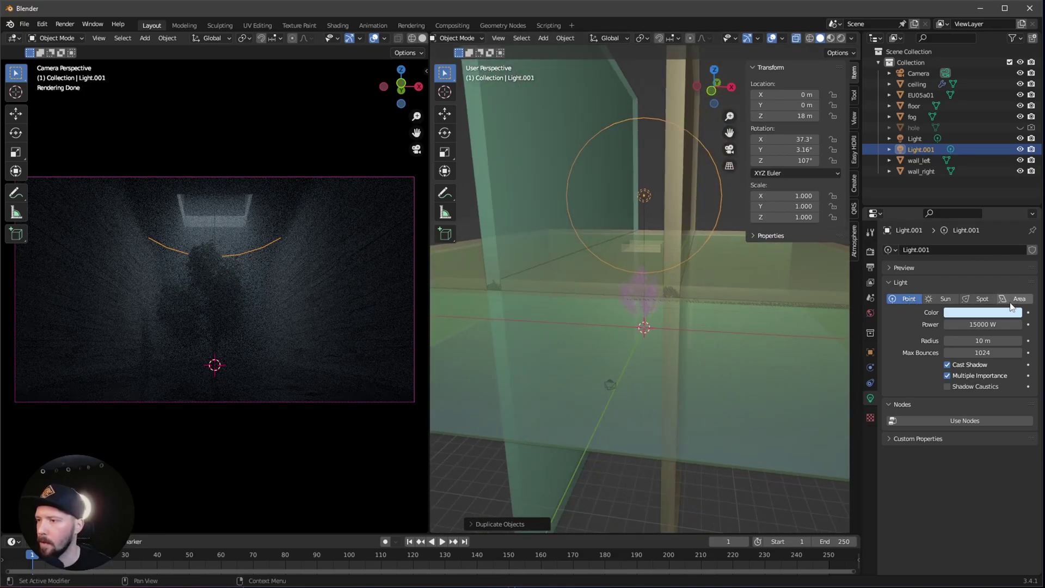
Change the duplicated light to a spot light and set its rotation to 0° on all axes.
left_click(979, 298)
left_click_drag(760, 139, 758, 169)
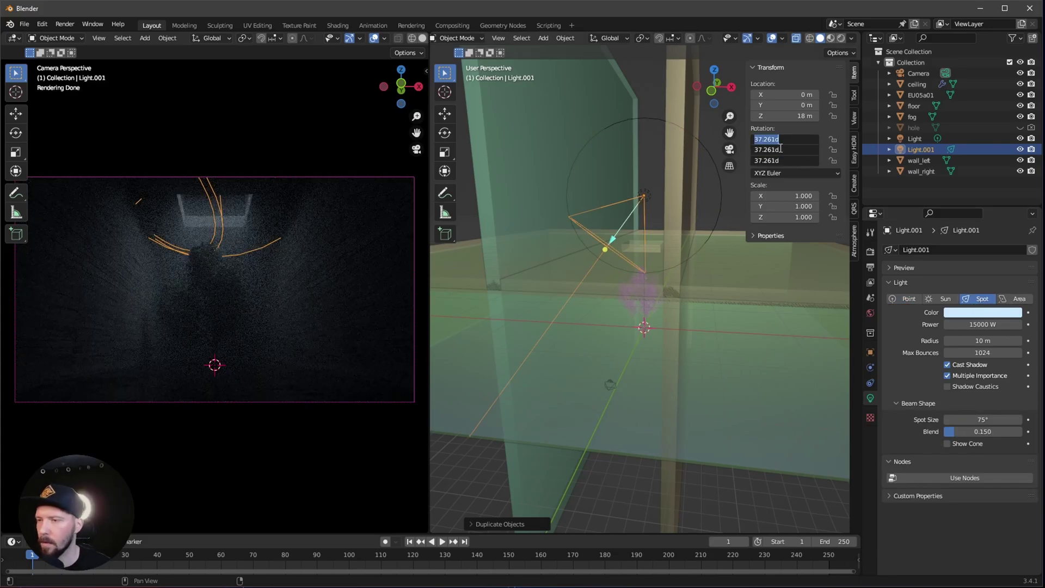
type("0")
key("Return")
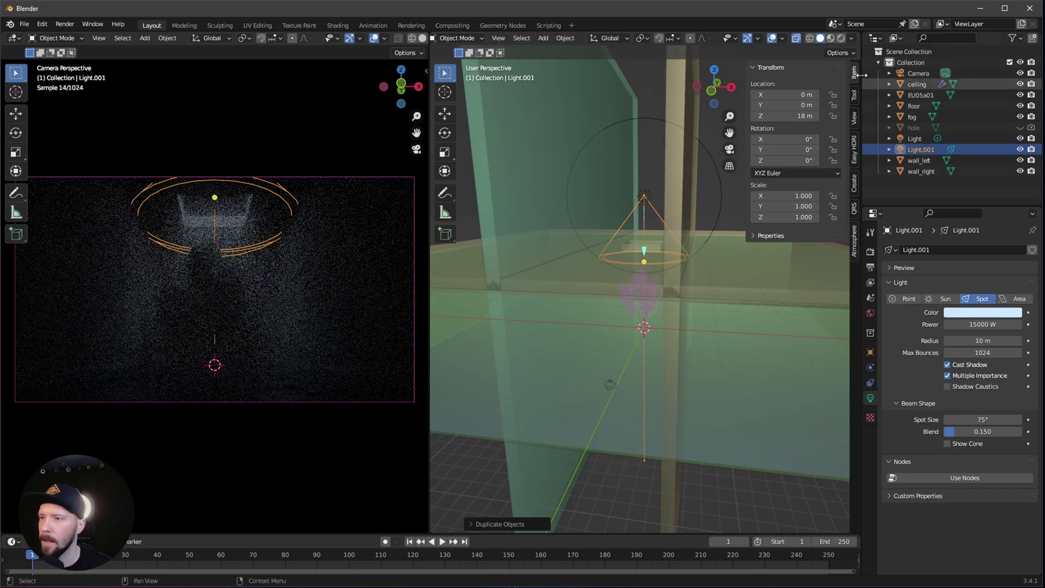
Set the spot light's Z location to 10 m.
double_click(798, 116)
type("10")
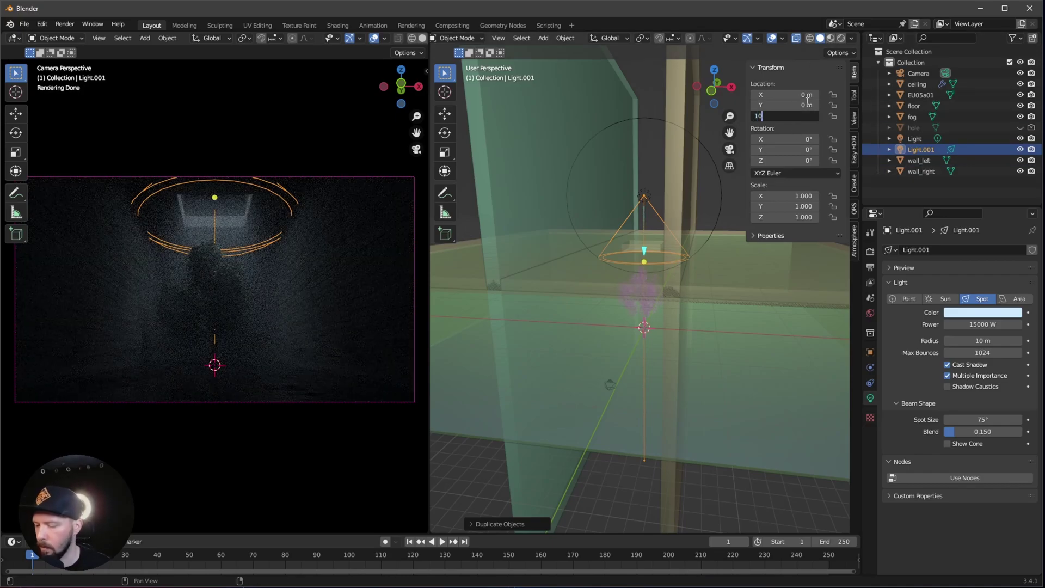
key("Return")
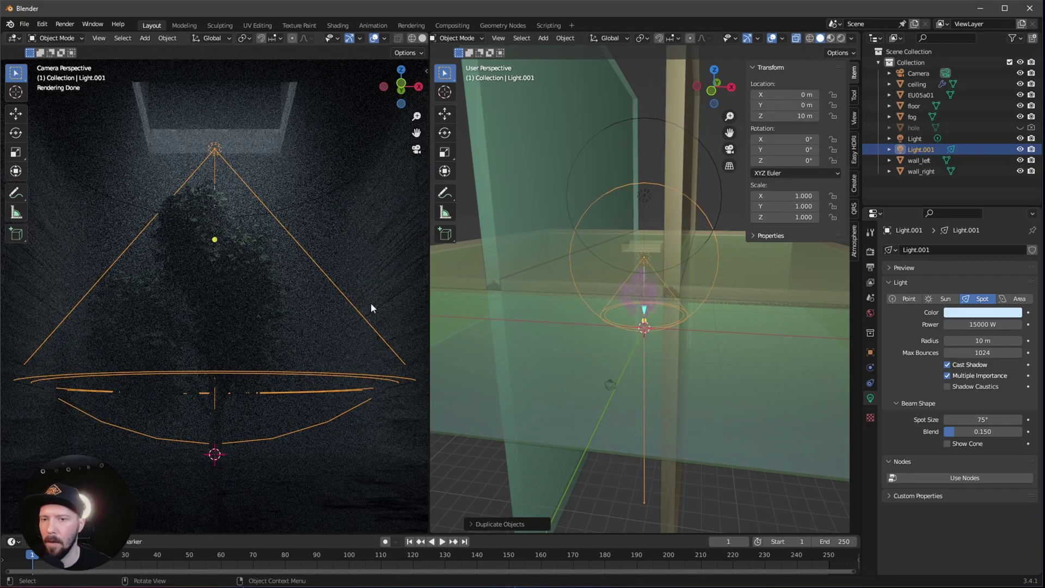
Hide the overlays in the camera viewport and limit its rendering to a region around the tree.
left_click(374, 38)
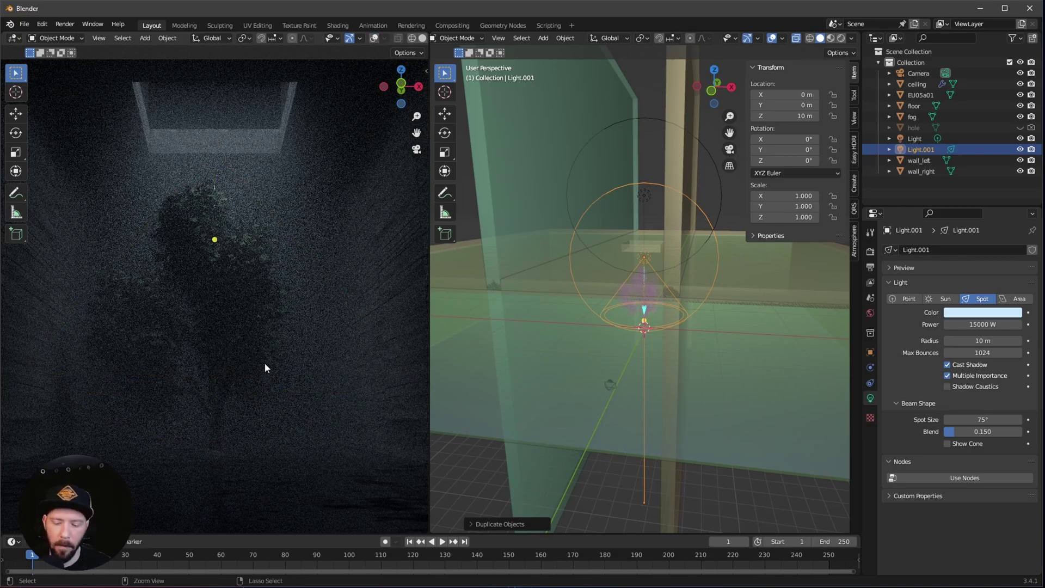
key("ctrl+b")
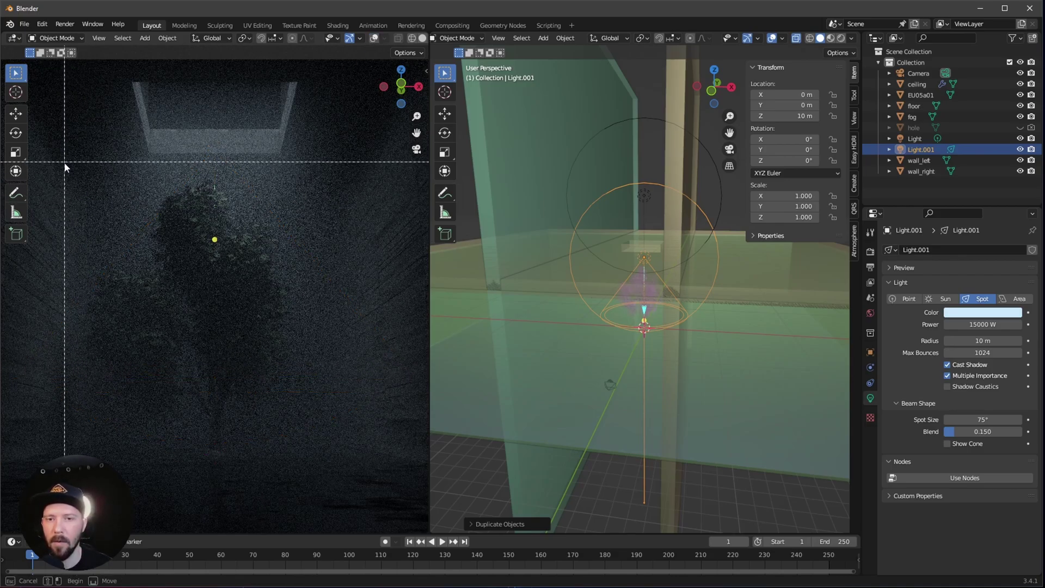
left_click_drag(63, 164, 340, 483)
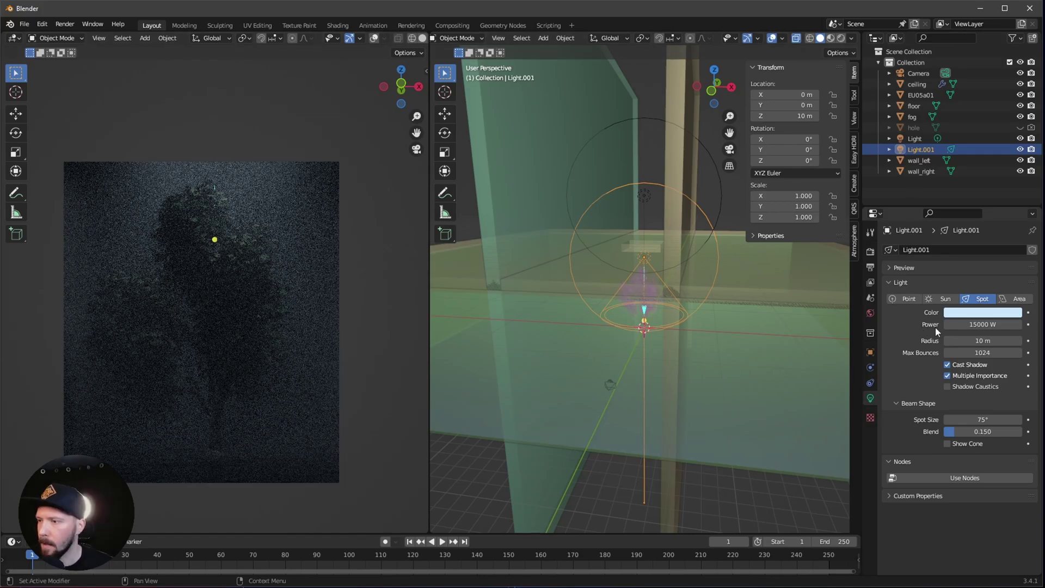
Set the spot light's power to 10000 W and its radius to 4.4 m.
double_click(958, 324)
left_click(953, 324)
key("shift+Right")
type("0")
key("Return")
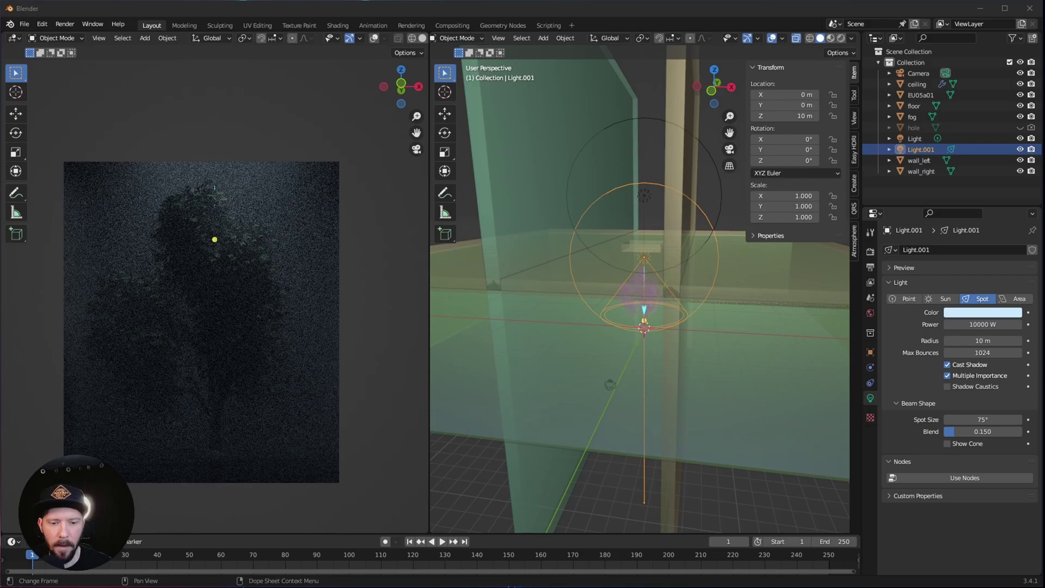
double_click(1002, 340)
type("4")
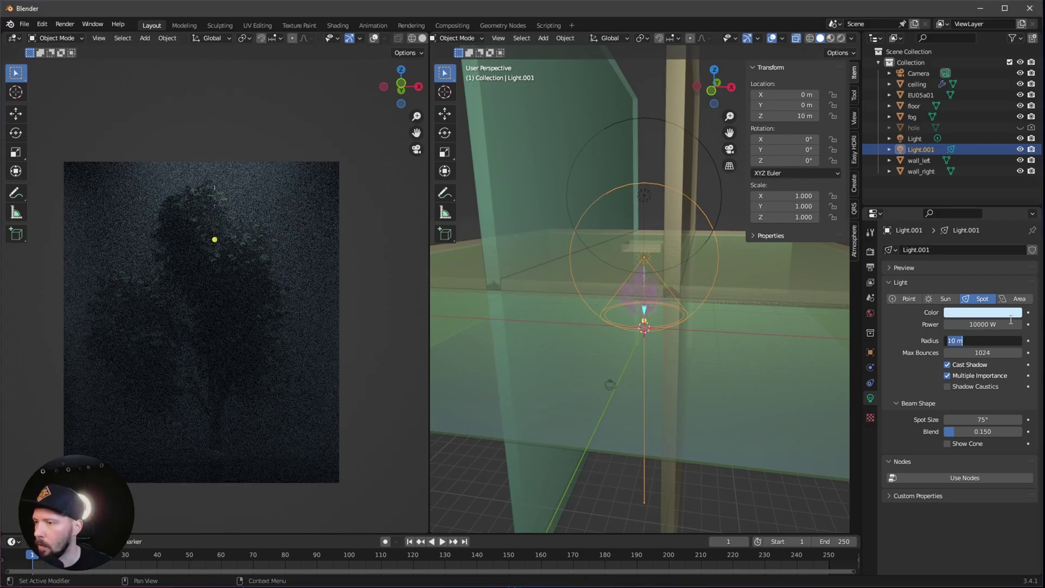
type(".4")
key("Return")
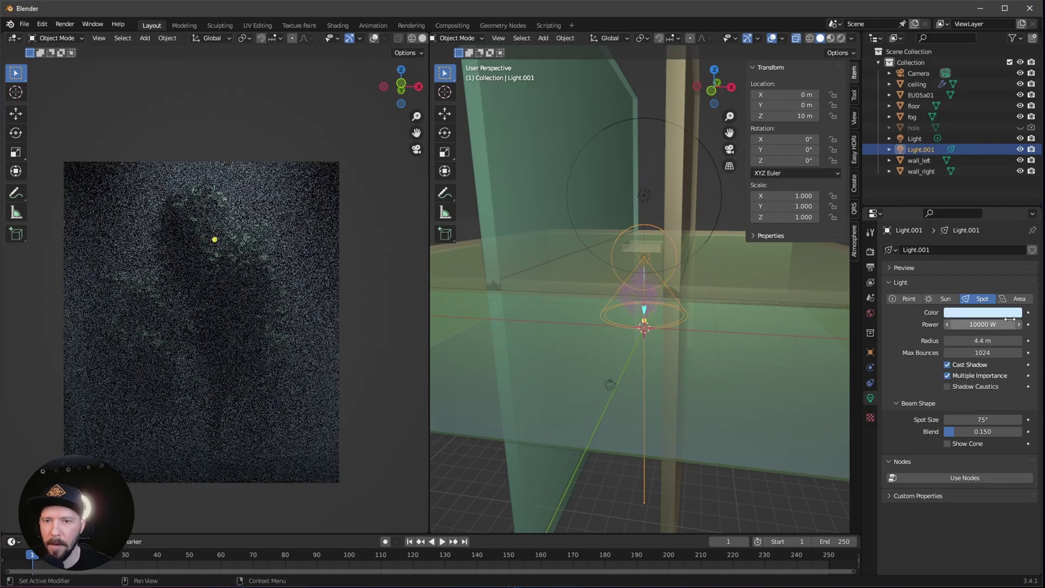
Set the spot light's spot size to 80° and its blend to 1.
double_click(986, 417)
type("80")
key("Tab")
type("1")
key("Return")
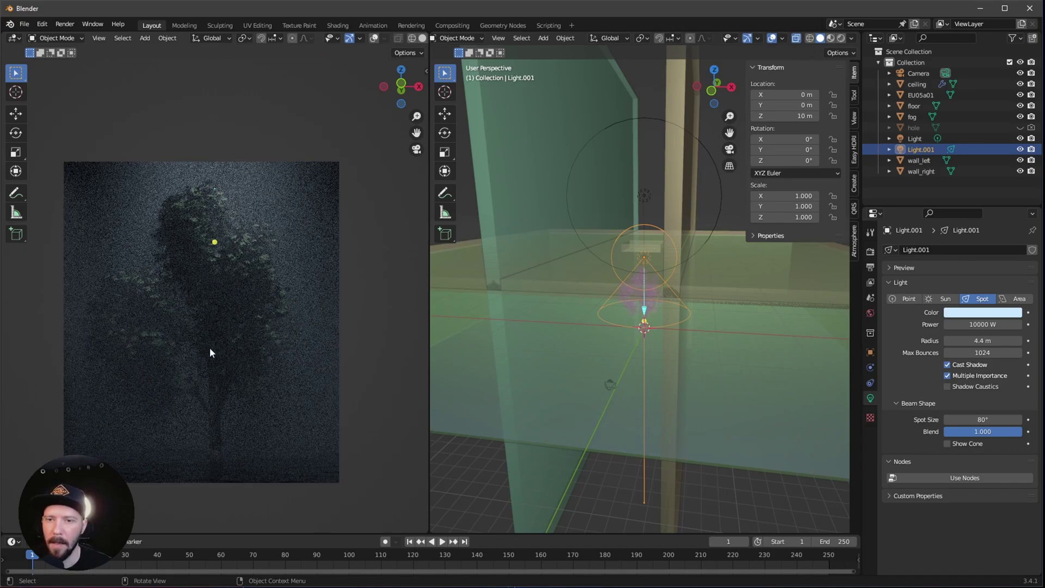
Disable Volume Scatter ray visibility for the spot light and clear the camera viewport's render region.
left_click(870, 352)
scroll(936, 522, "down", 5)
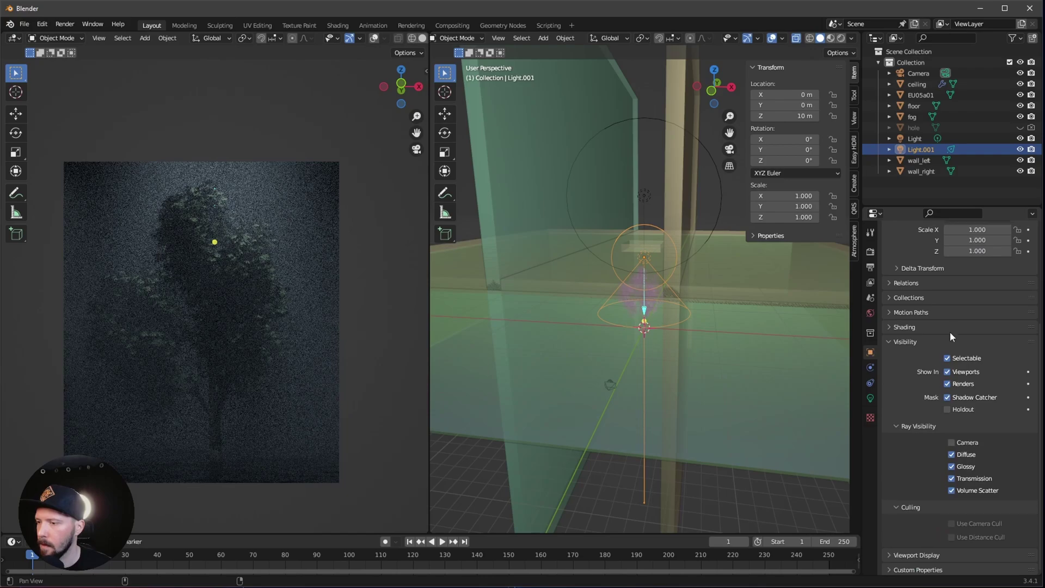
left_click(951, 491)
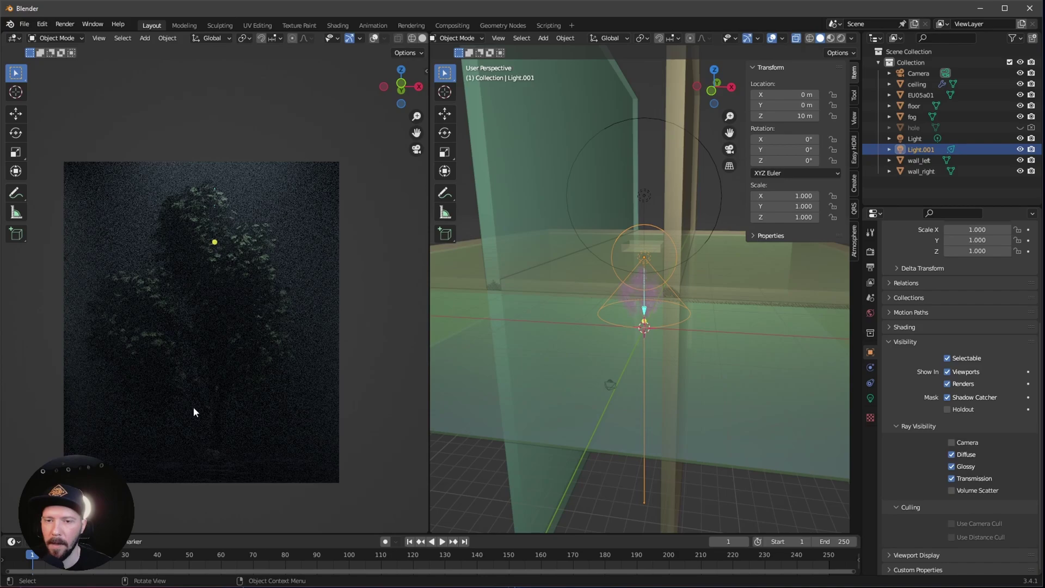
key("ctrl+alt+b")
scroll(250, 342, "down", 2)
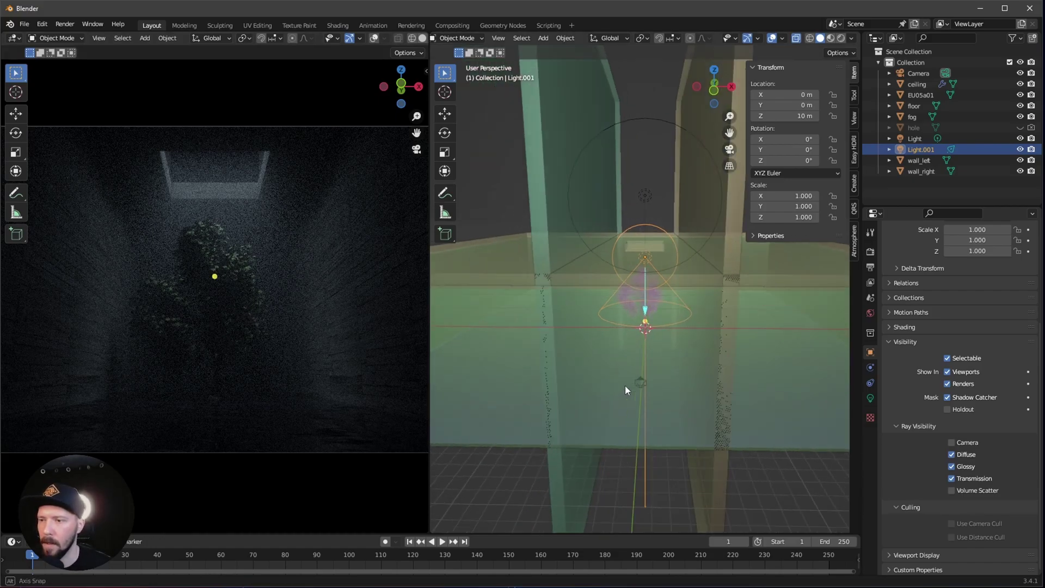
Add a cube at the world origin and rename it GN_fireflies.
key("shift+a")
mouse_move(635, 364)
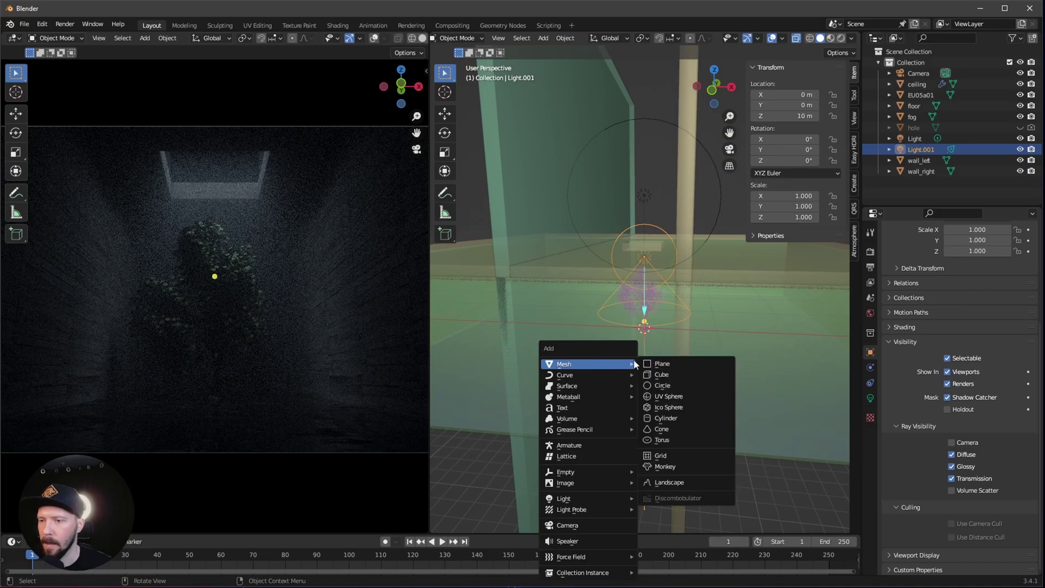
left_click(672, 375)
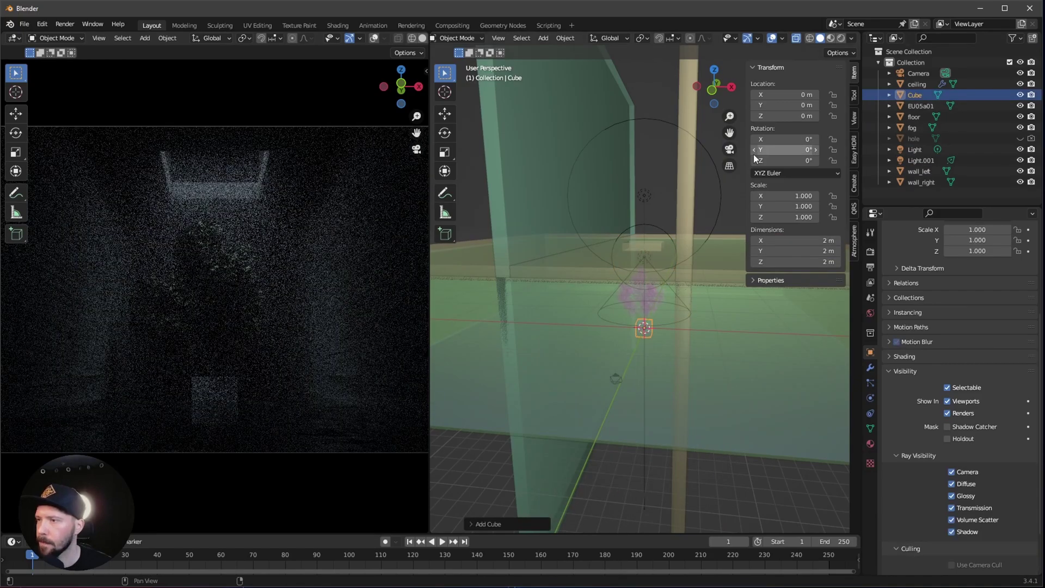
double_click(909, 95)
type("GN")
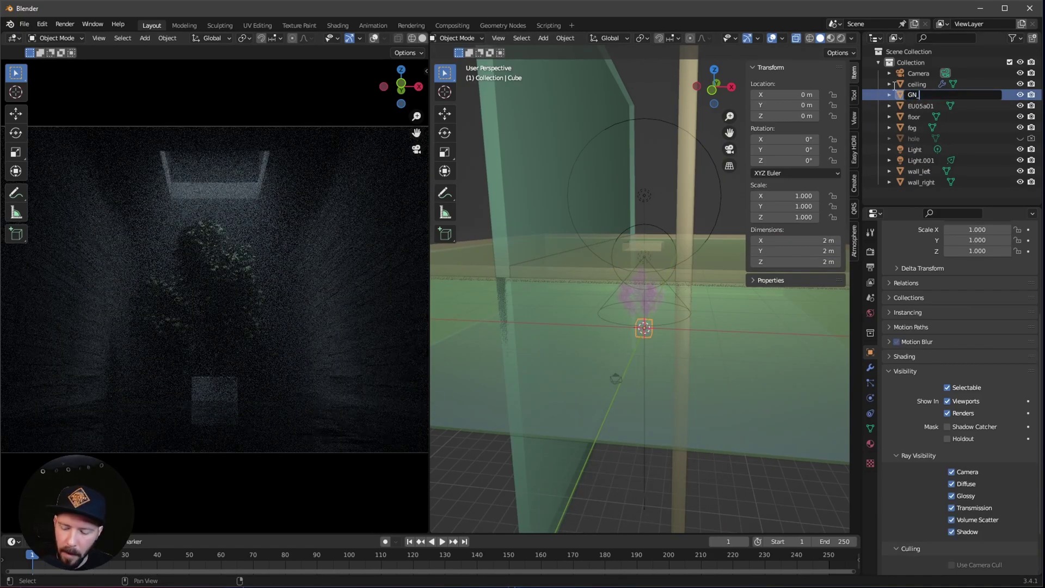
type("_fireflies")
key("Return")
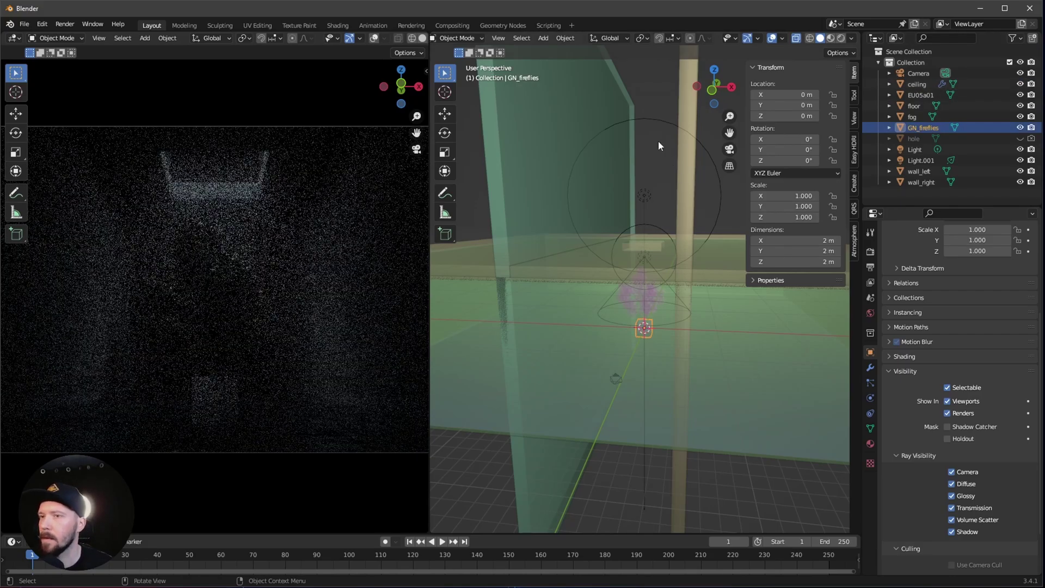
Create a geometry node tree named GN_fireflies on the cube.
left_click(501, 25)
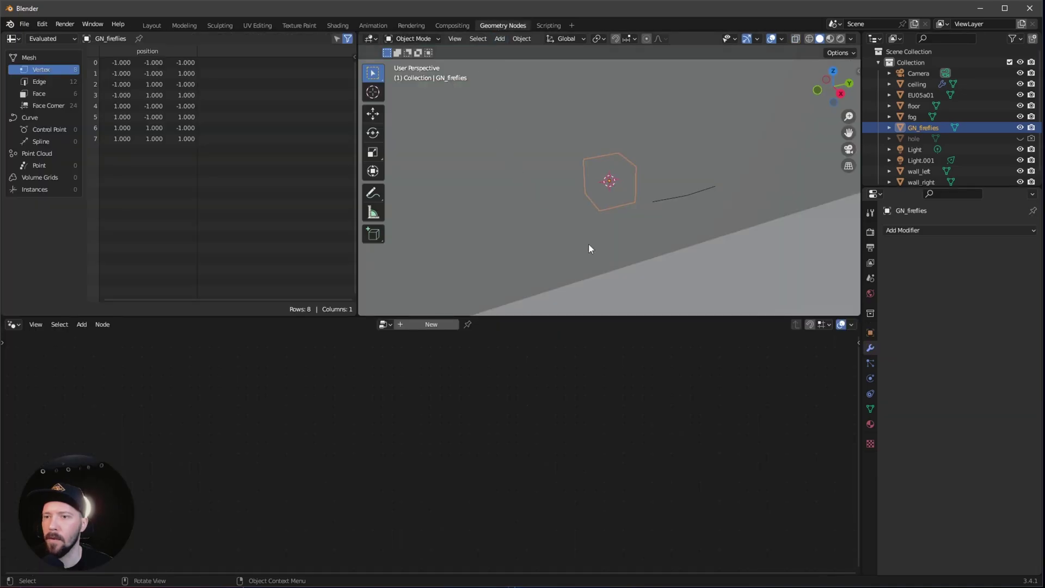
double_click(431, 325)
type("GN_fireflies")
key("Return")
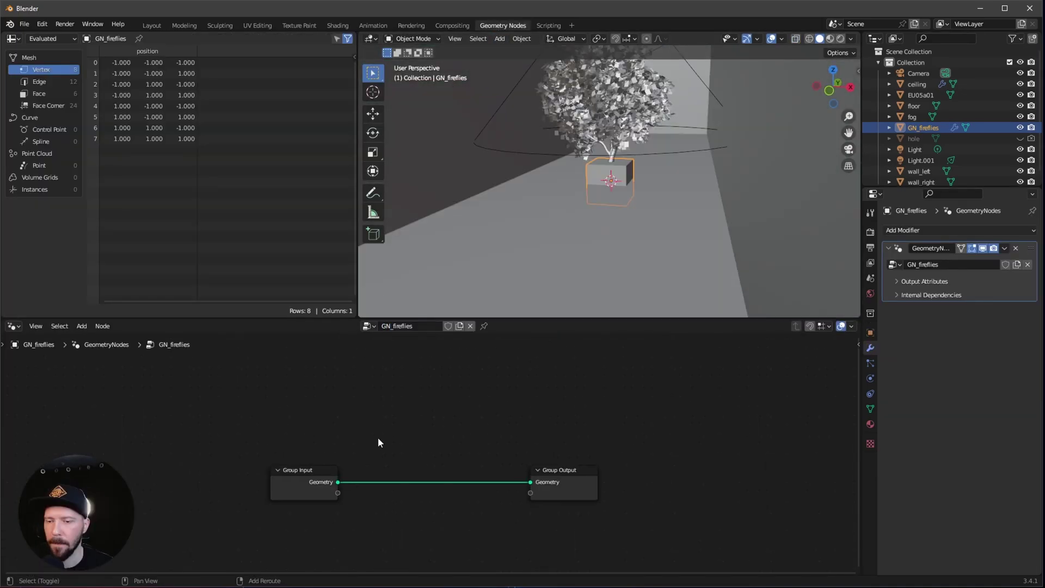
Disconnect the Group Input from the Group Output, move it aside, and add a Cube mesh primitive node.
right_click_drag(373, 498, 374, 462, "ctrl")
left_click_drag(321, 480, 198, 489)
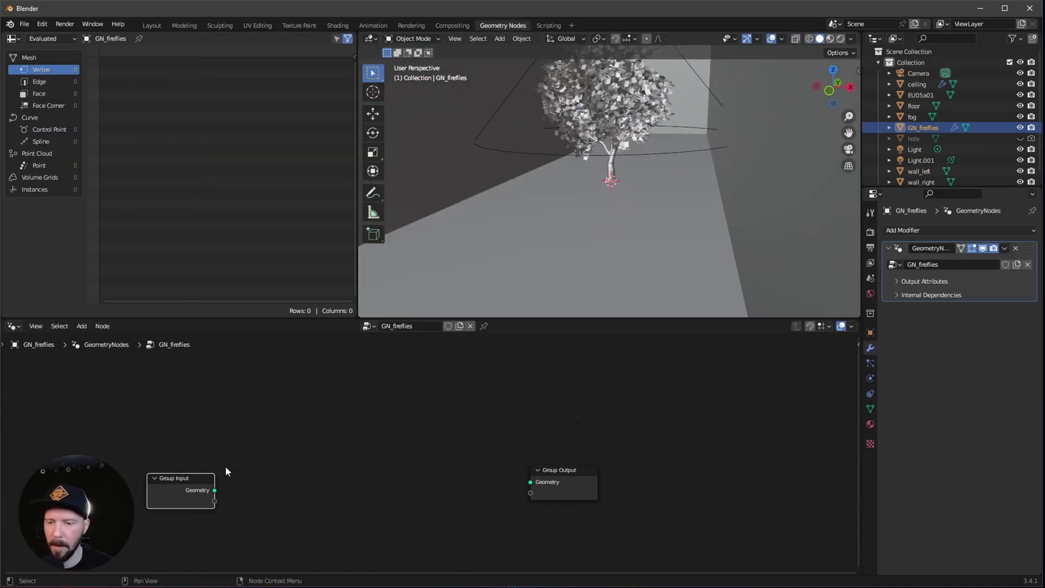
key("shift+a")
type("cube")
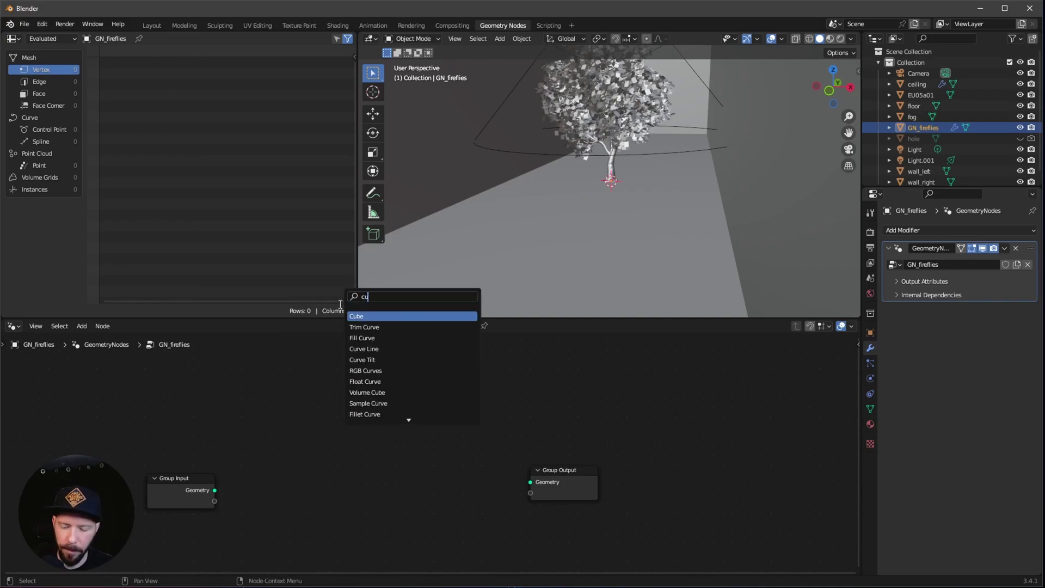
left_click(385, 337)
left_click(283, 413)
Add an Instance on Points node between the Cube node and the Group Output, without wiring it.
key("shift+a")
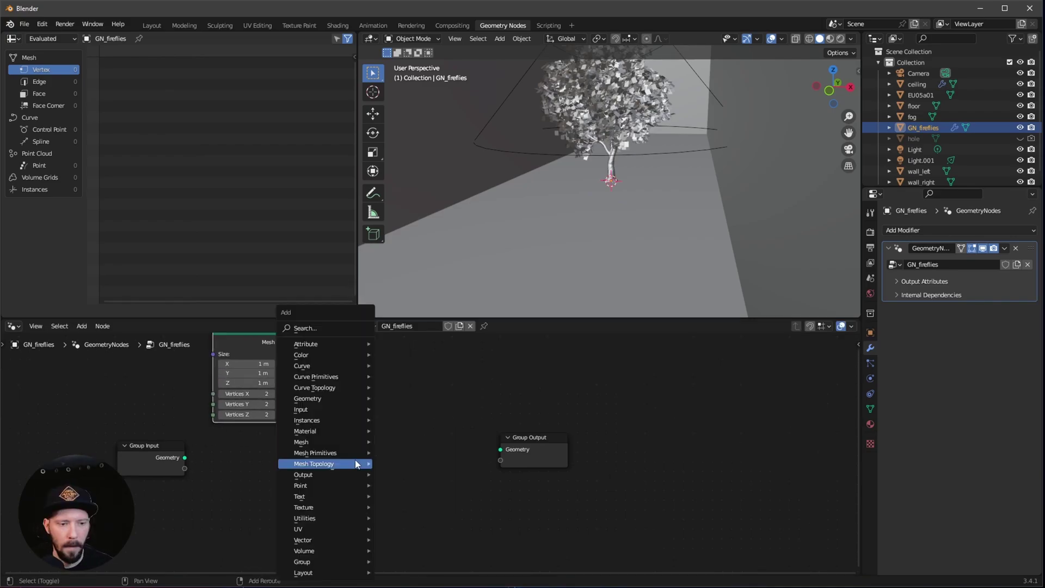
left_click(328, 329)
type("instance on")
key("Return")
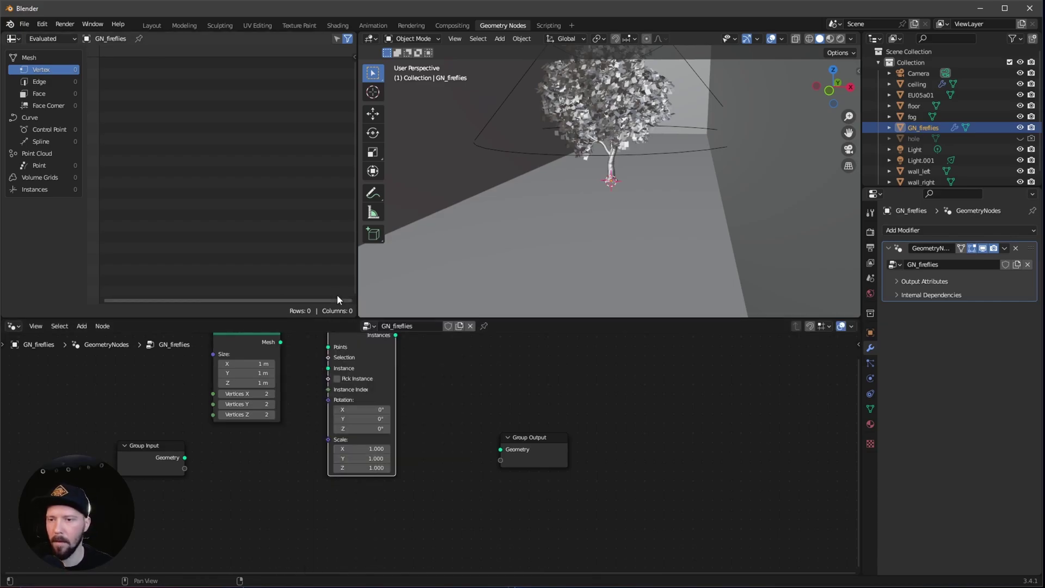
Add an Ico Sphere node beneath the Cube node.
left_click_drag(229, 544, 304, 469, "alt")
key("shift+a")
left_click(278, 330)
type("ico")
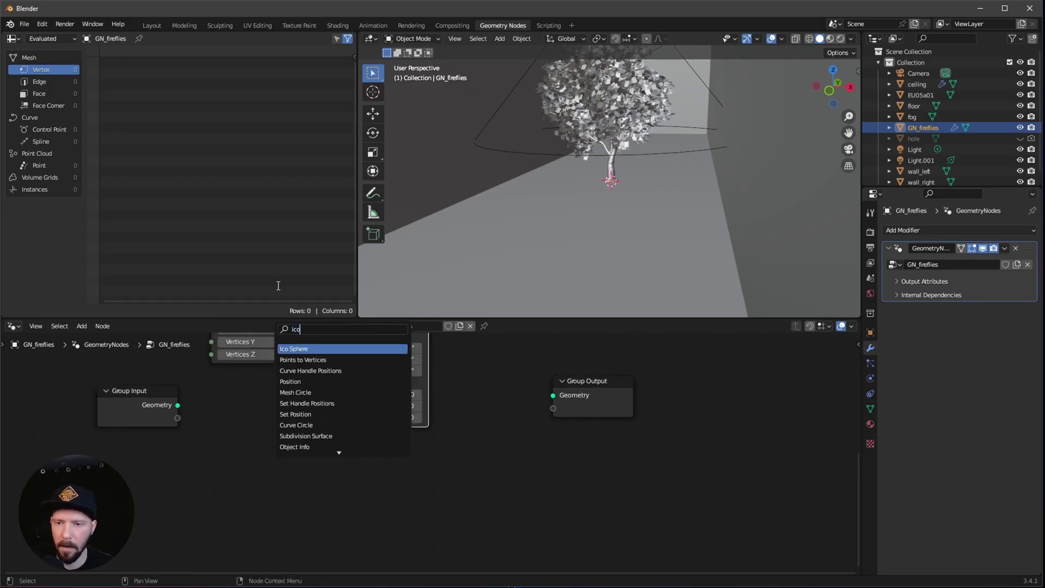
key("Return")
left_click(179, 434)
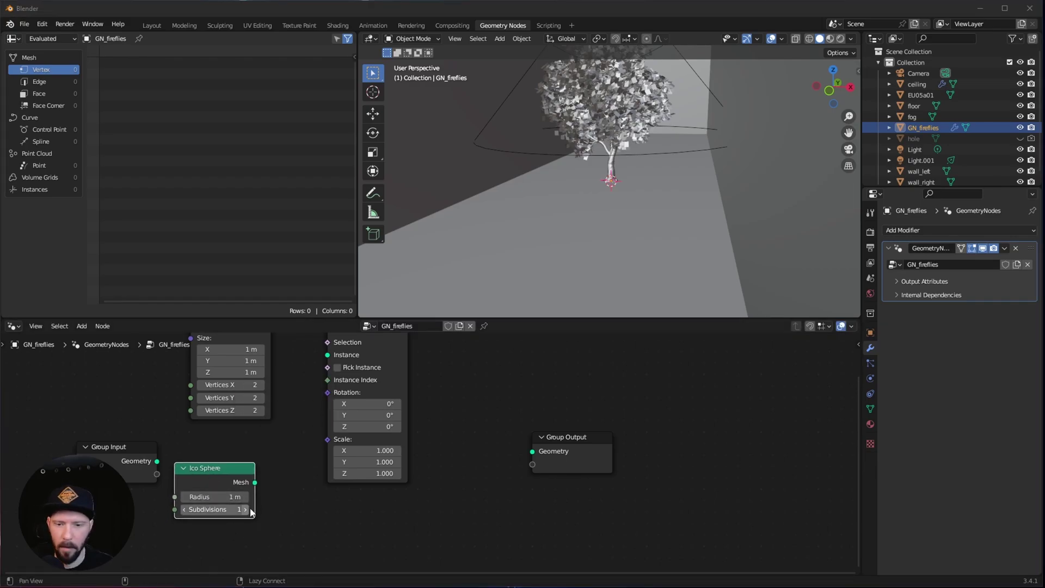
Set the Cube node's size to 3 × 4.6 × 3.6 m with 8, 8 and 6 vertices in X, Y and Z.
left_click_drag(241, 357, 245, 411, "alt")
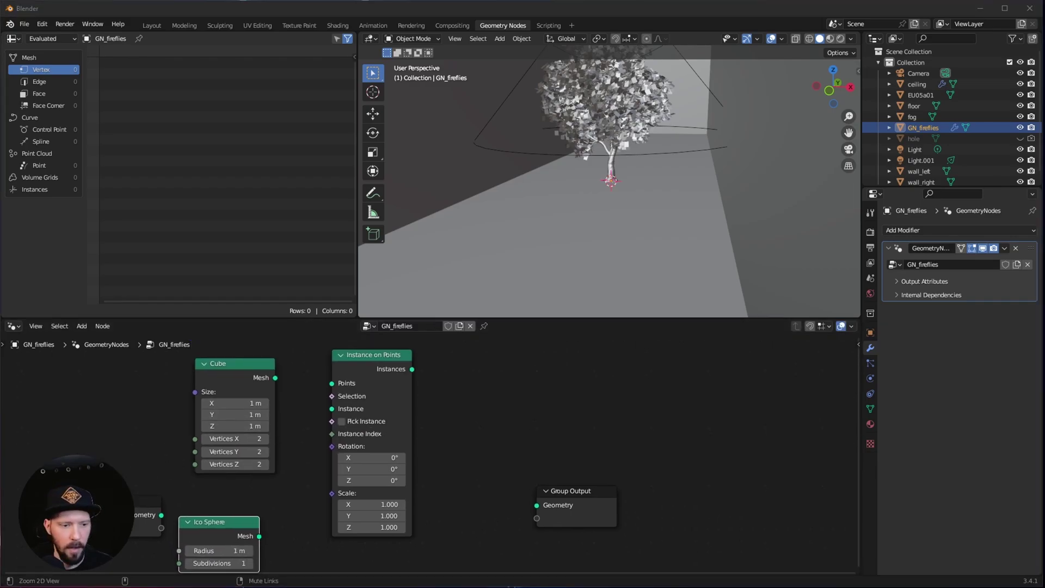
left_click(252, 403)
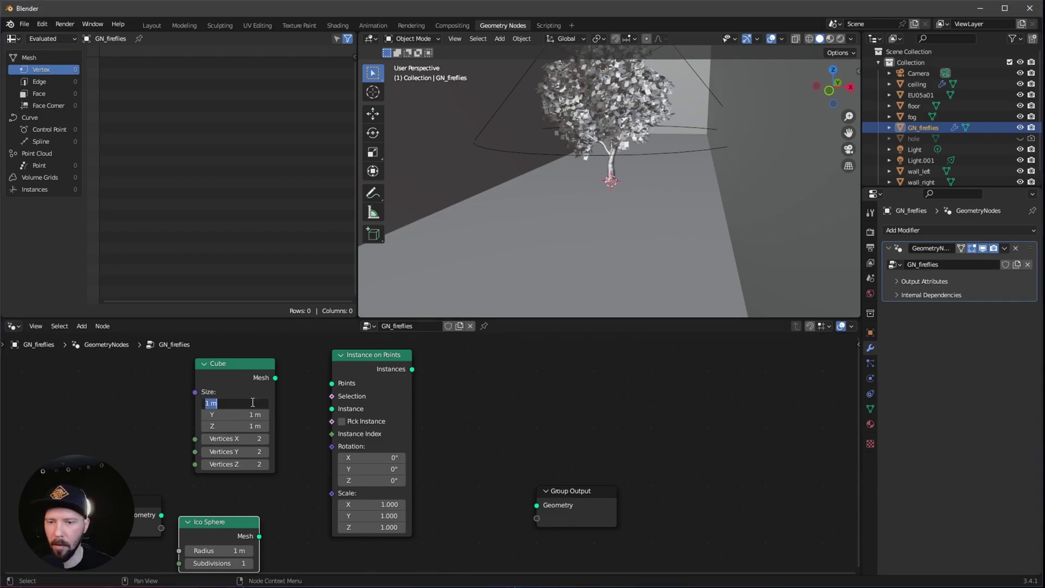
type("3")
key("Tab")
type("4.6")
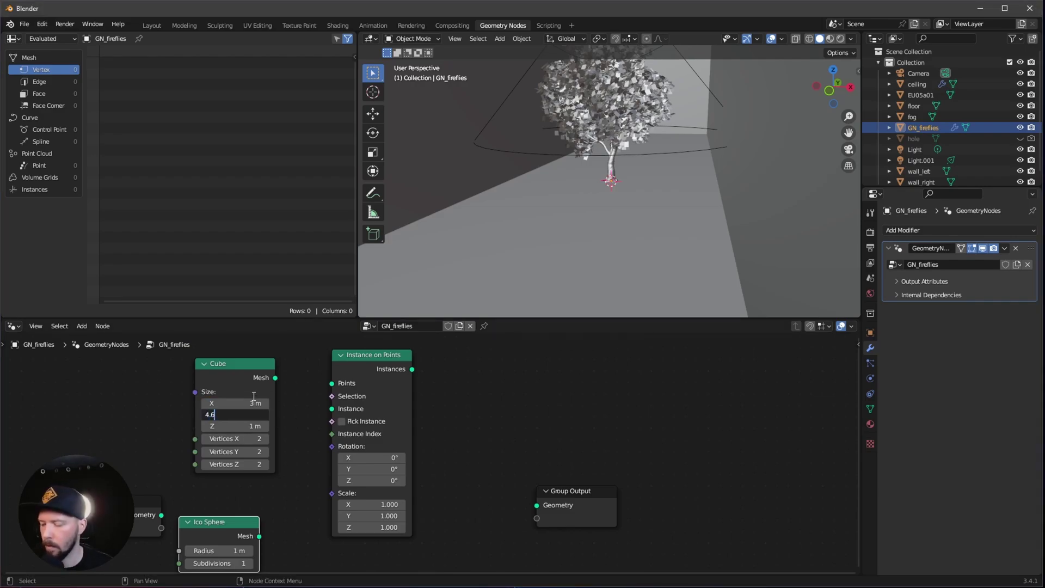
key("Tab")
type("3.6")
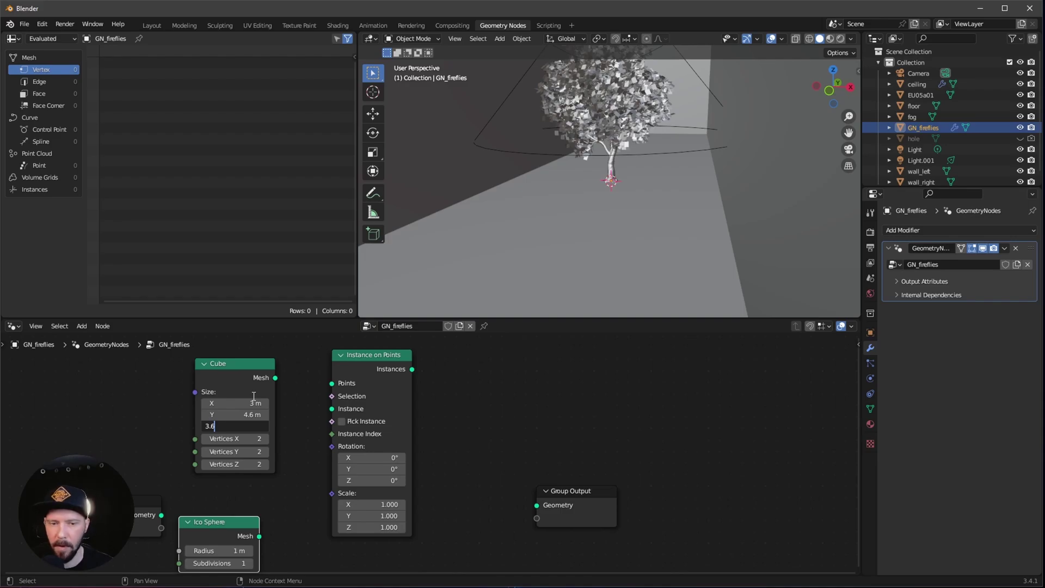
key("Tab")
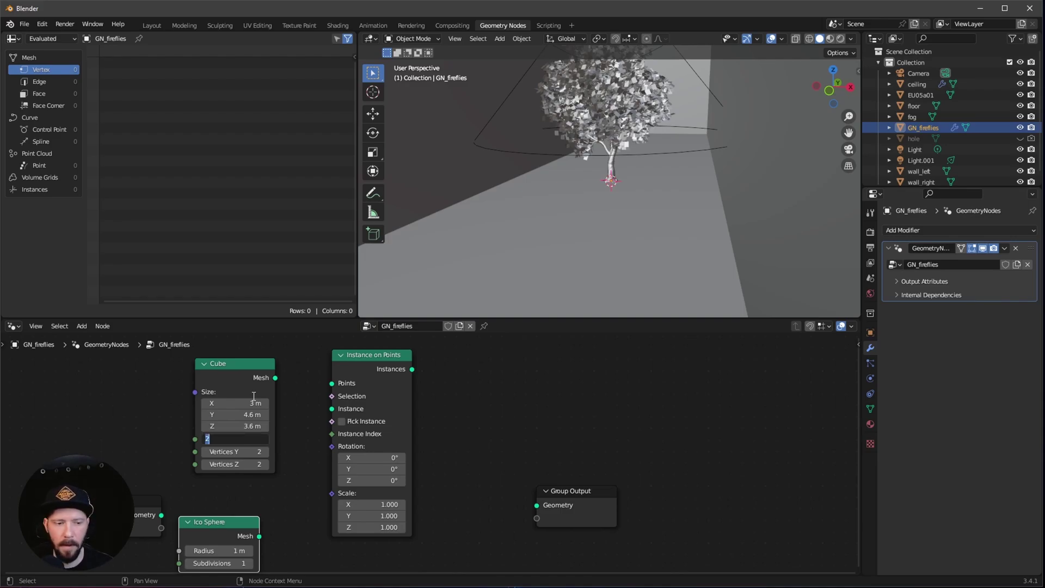
type("8")
key("Tab")
type("8")
key("Tab")
key("Return")
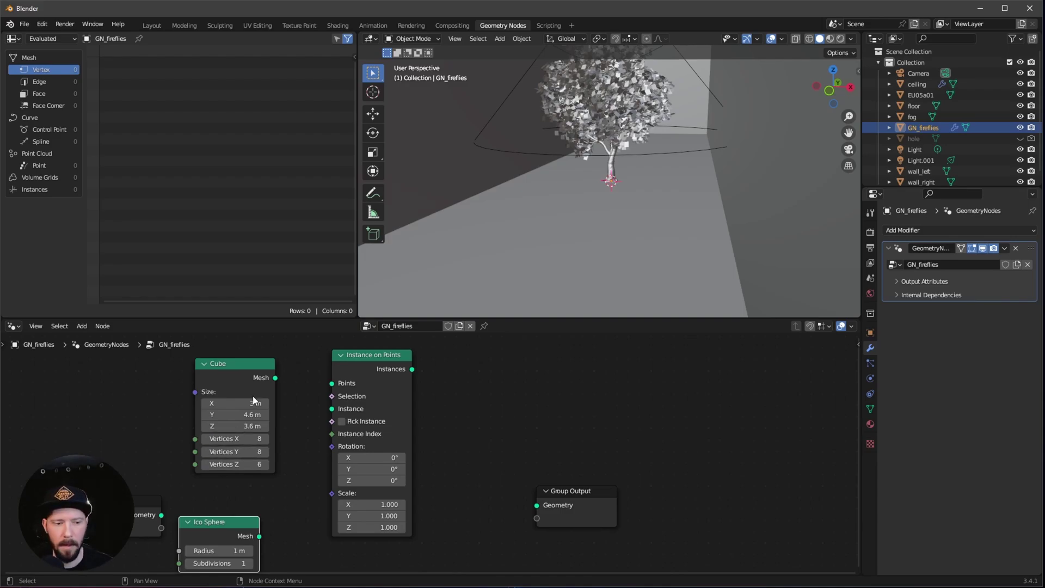
Connect the Cube mesh to the Points input and the Ico Sphere mesh to the Instance input of Instance on Points.
mouse_move(296, 421)
middle_mouse_down()
mouse_move(287, 363)
mouse_move(287, 422)
middle_mouse_up()
left_click_drag(266, 380, 322, 385)
middle_click_drag(303, 510, 325, 447)
left_click_drag(272, 474, 343, 392)
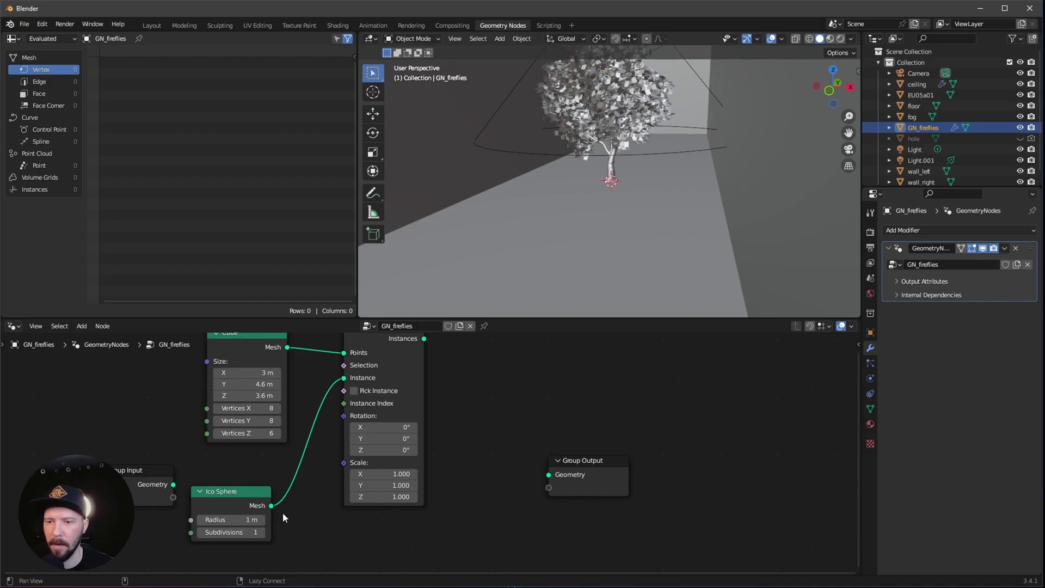
Set the Ico Sphere node's radius to 0.01 m.
scroll(291, 485, "up", 2)
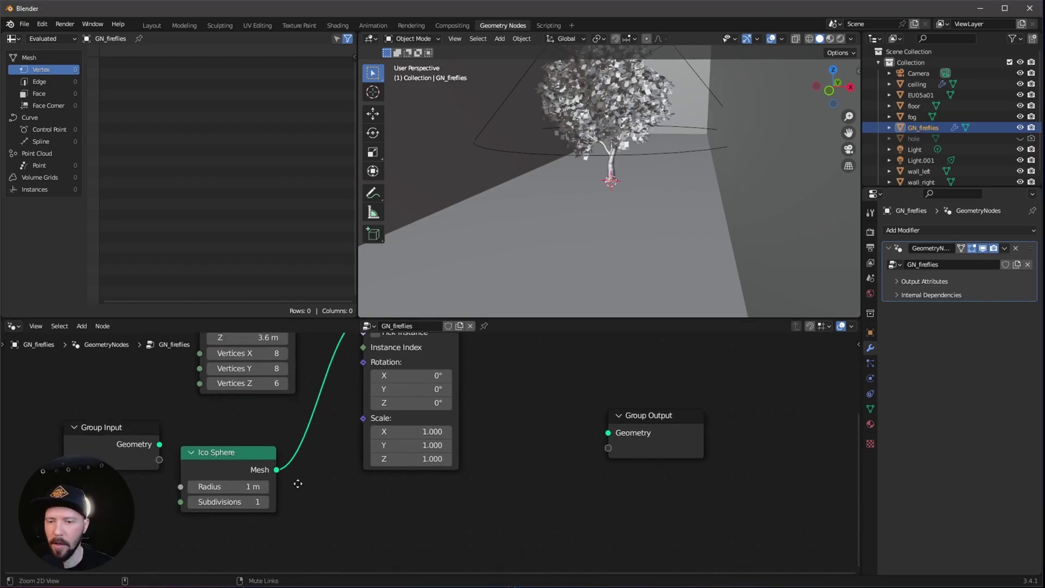
left_click(229, 493)
key("BackSpace")
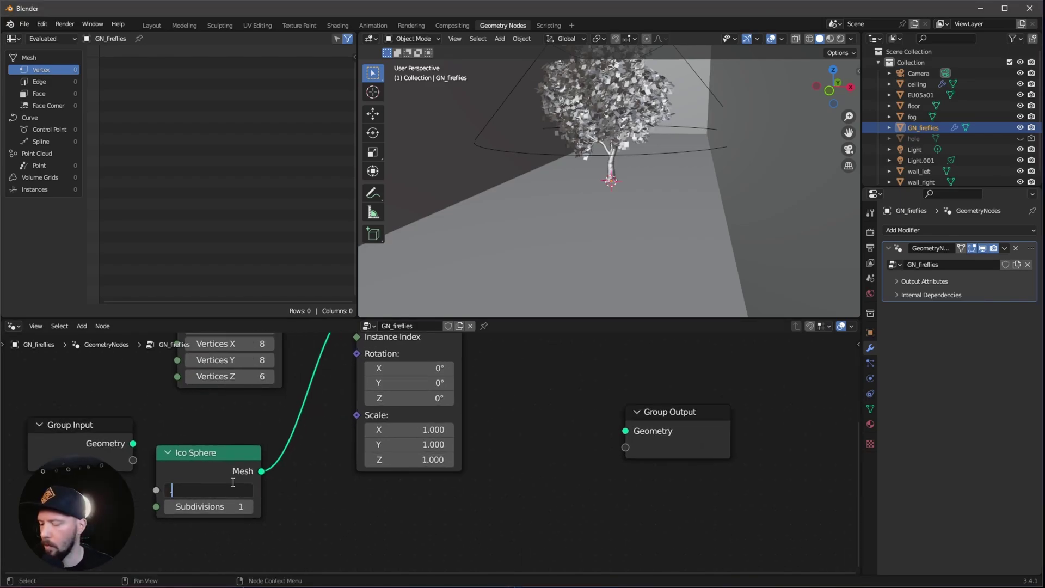
type(".01")
key("Return")
scroll(490, 402, "down", 3)
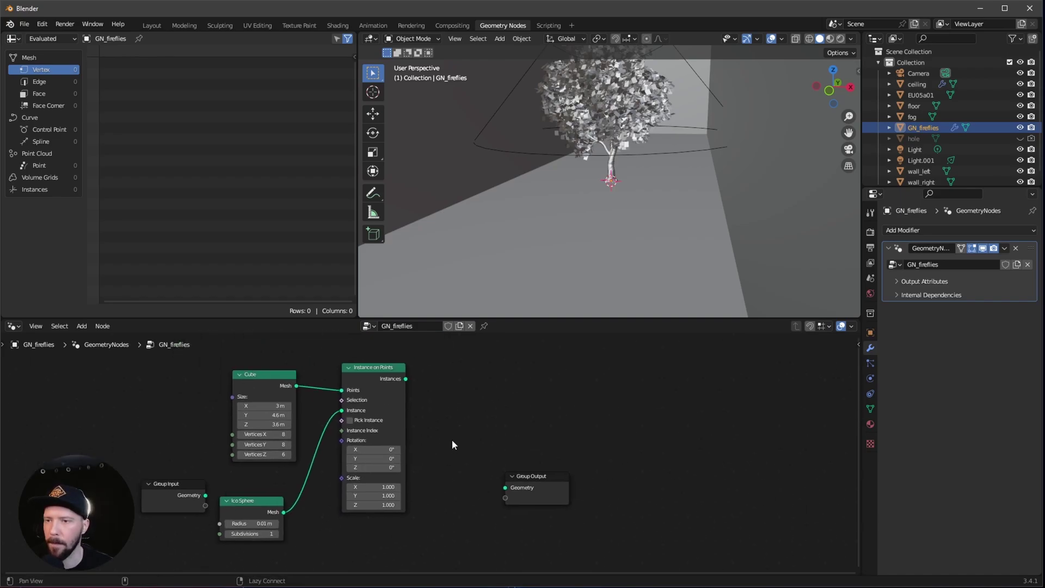
Connect the Instances output to the Group Output geometry and space both nodes further away from the Cube node.
left_click_drag(406, 379, 506, 487)
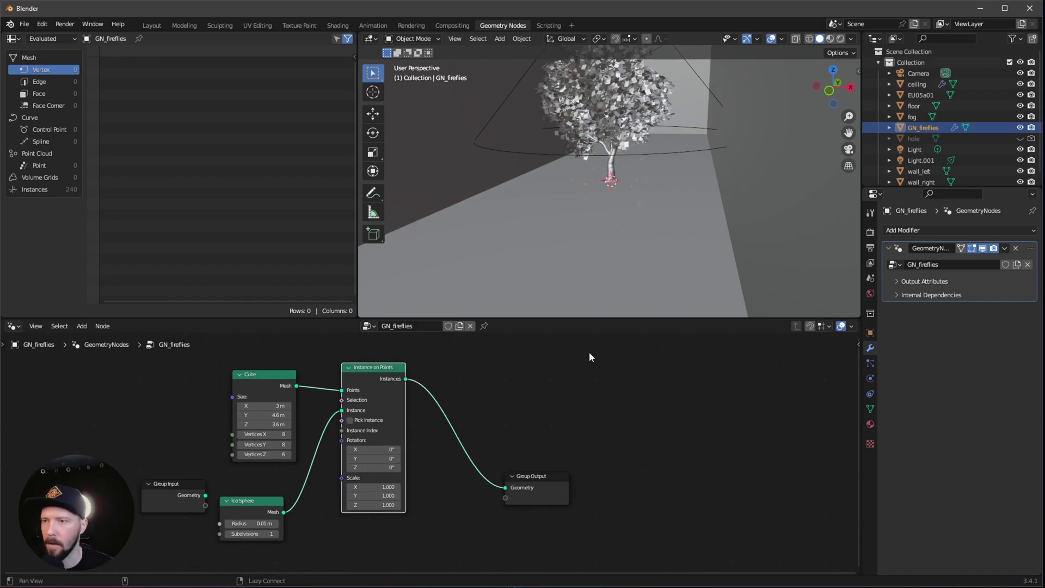
scroll(601, 197, "up", 6)
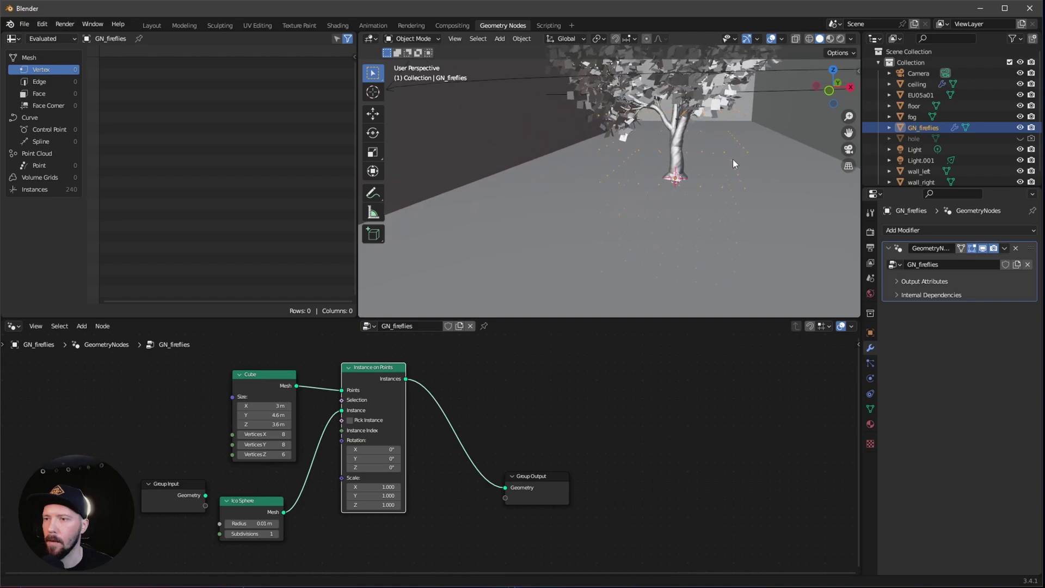
middle_click_drag(740, 158, 683, 193)
left_click_drag(534, 473, 684, 464)
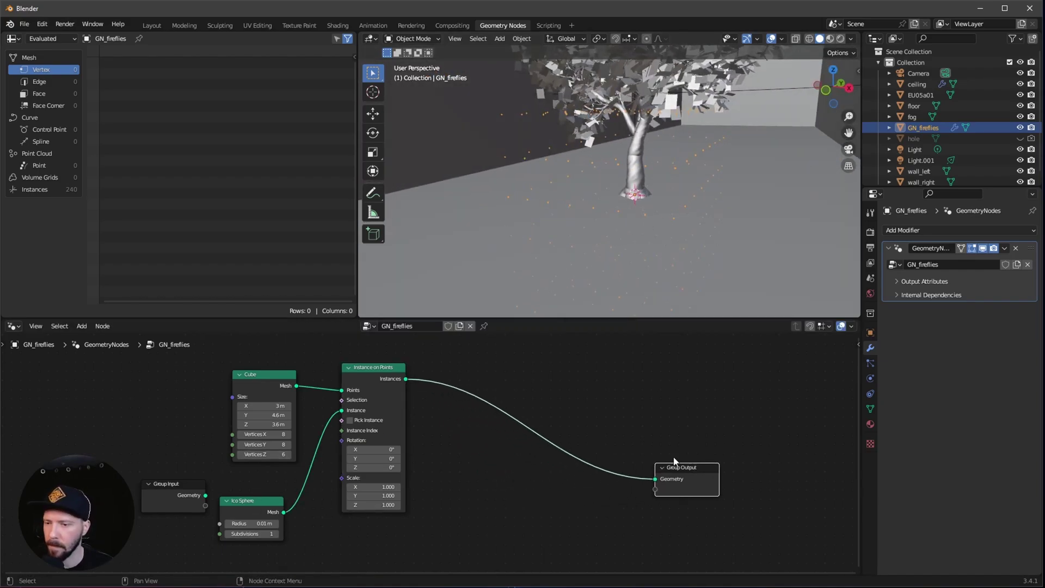
left_click_drag(383, 372, 517, 379)
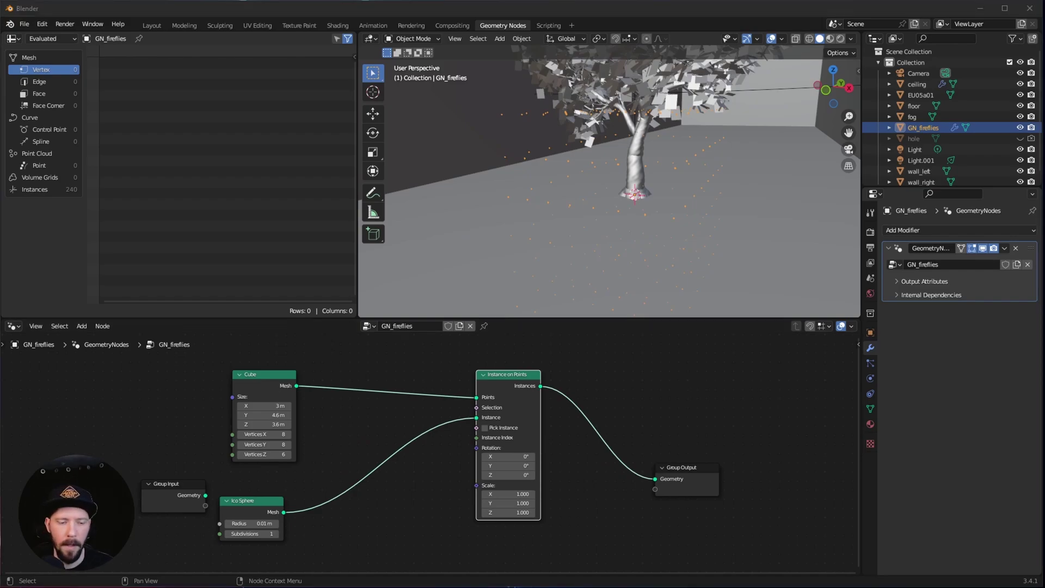
Insert a Set Position node on the link between the Cube and Instance on Points.
key("shift+a")
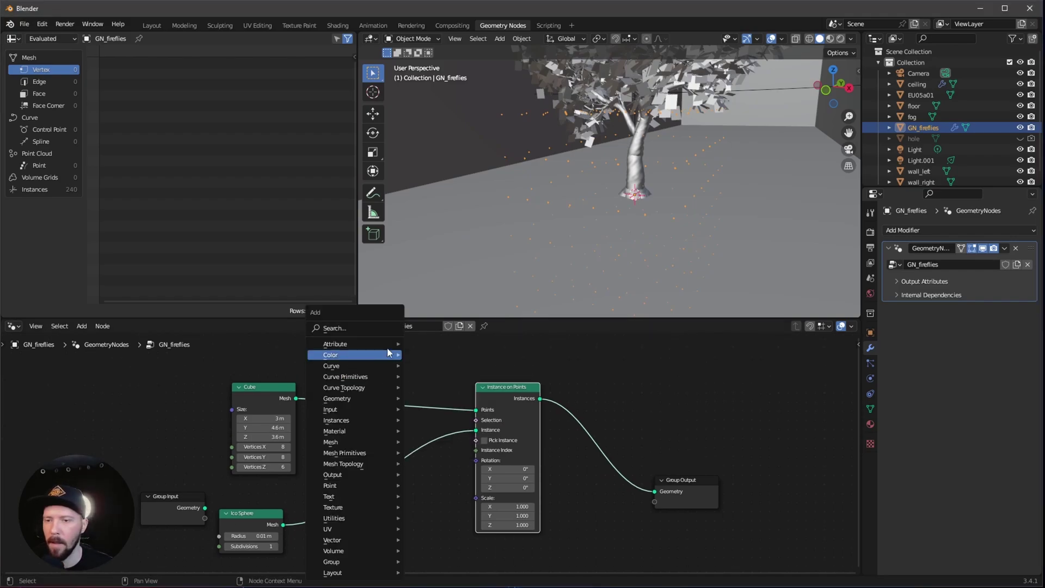
left_click(361, 325)
type("setpo")
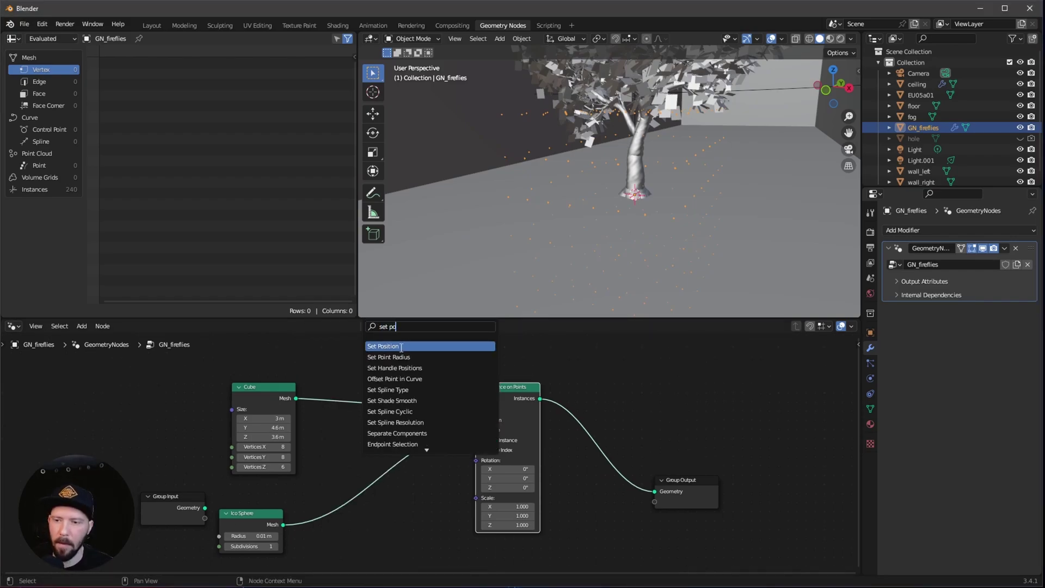
left_click(402, 347)
left_click(386, 372)
Add a Random Value node and set its data type to Vector.
left_click_drag(383, 497, 398, 403, "alt")
key("shift+a")
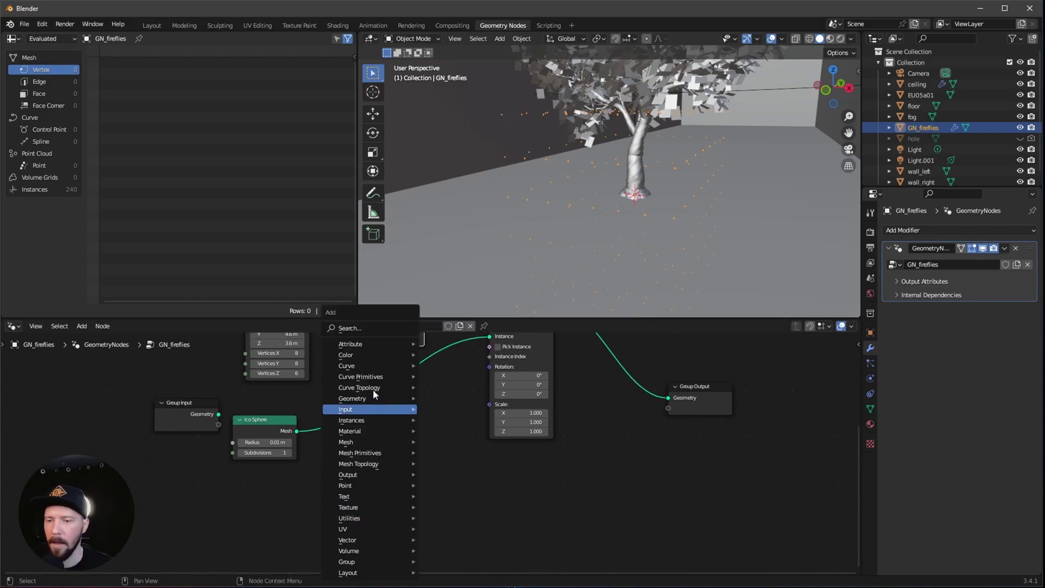
left_click(373, 326)
type("random")
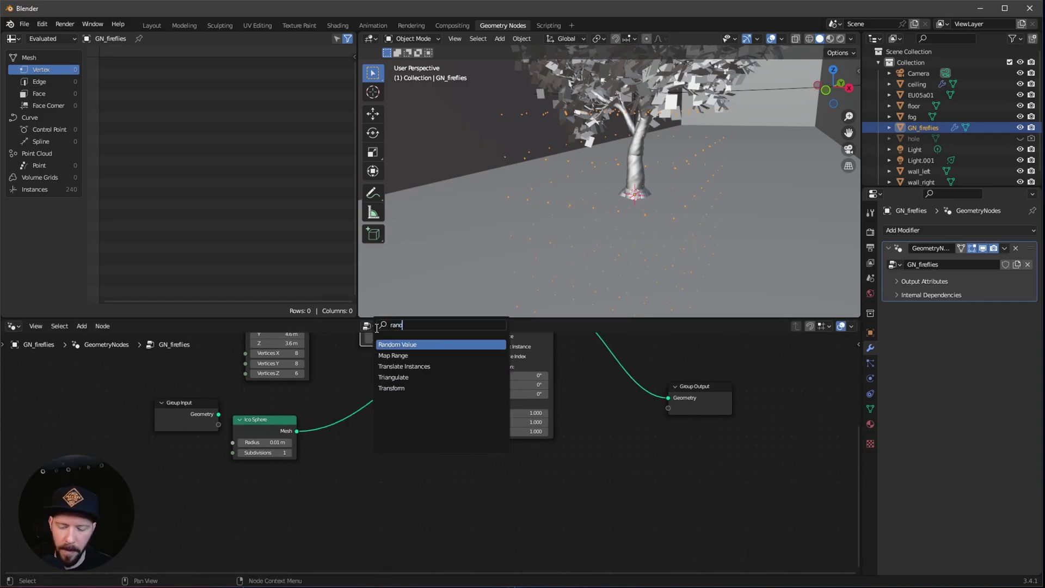
key("Return")
left_click(419, 444)
middle_click_drag(419, 444, 436, 522)
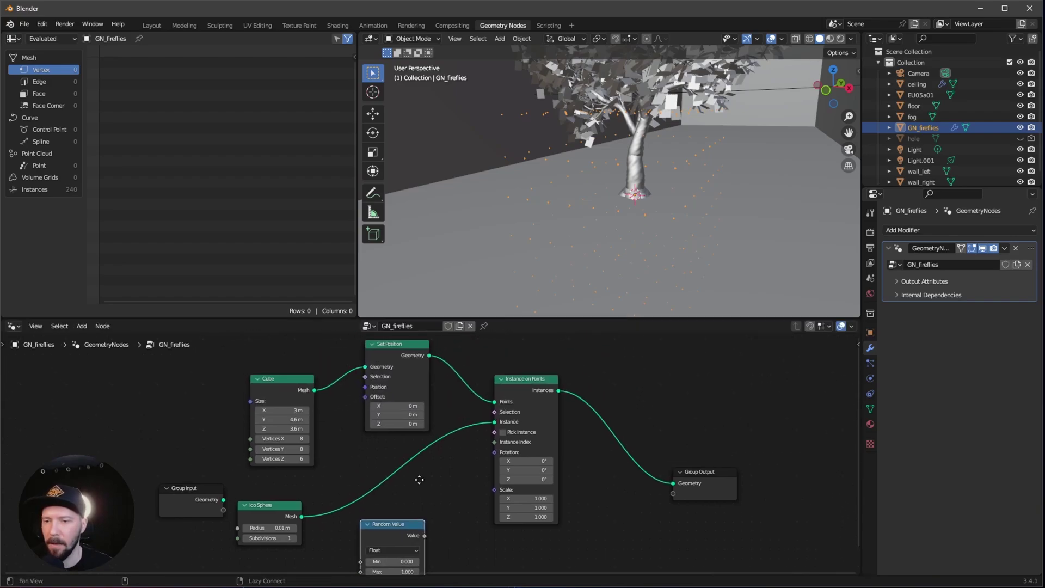
middle_click_drag(419, 480, 453, 462)
left_click(423, 524)
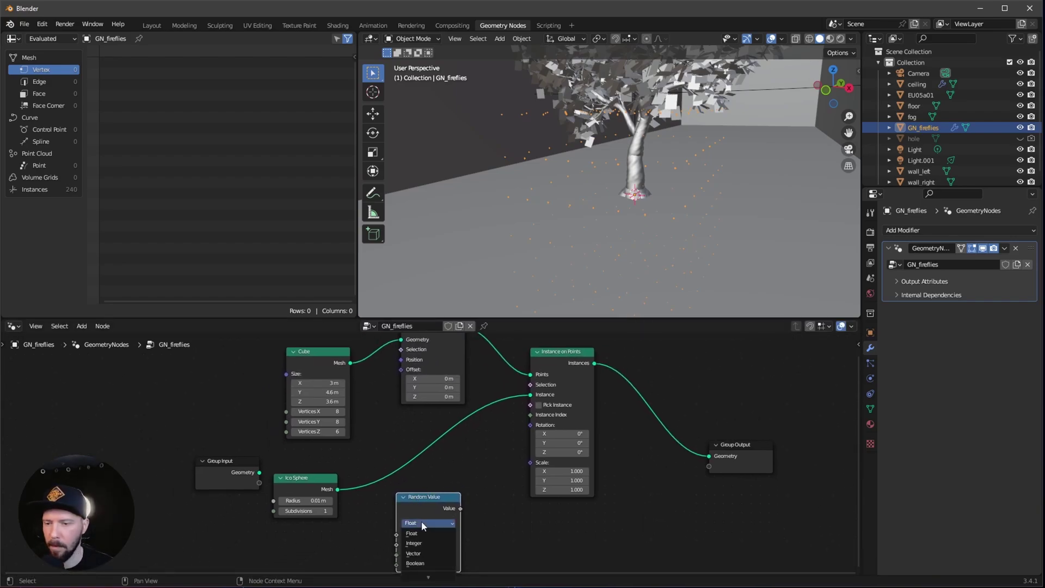
left_click(413, 553)
Rearrange the nodes so Random Value sits near Set Position, and connect its value to the Offset input.
left_click_drag(408, 497, 347, 504)
left_click_drag(305, 478, 227, 506)
middle_click_drag(415, 455, 449, 435)
scroll(430, 424, "down", 2)
left_click_drag(407, 525, 420, 506)
middle_click_drag(418, 403, 427, 429)
scroll(458, 428, "up", 6)
middle_click_drag(369, 475, 441, 417)
Set all three Min components of the vector Random Value to 2 and all three Max components to -2.
left_click_drag(385, 385, 386, 446)
type("2")
key("Return")
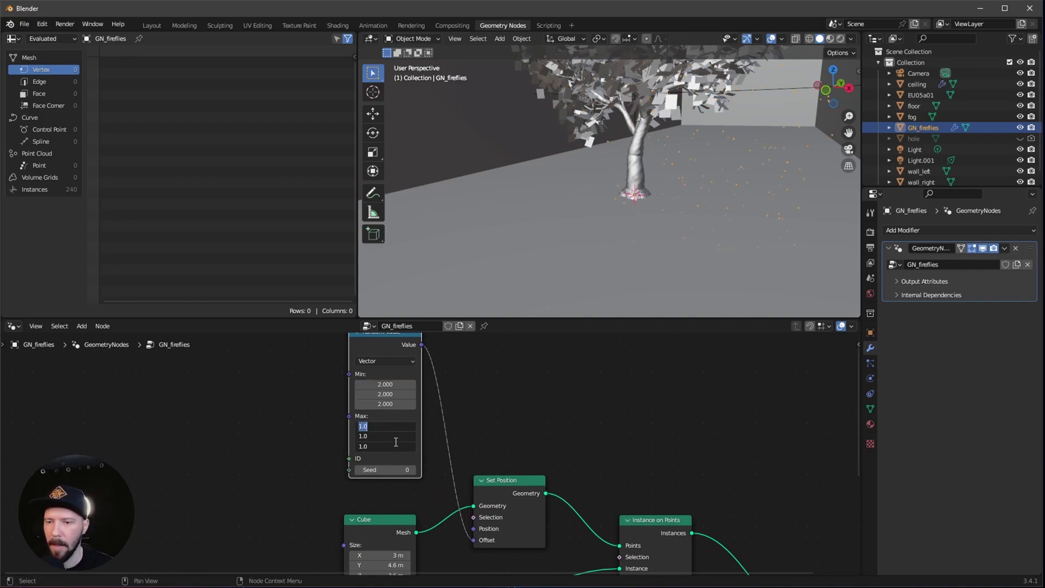
type("-2")
key("Return")
middle_click_drag(647, 232, 670, 197)
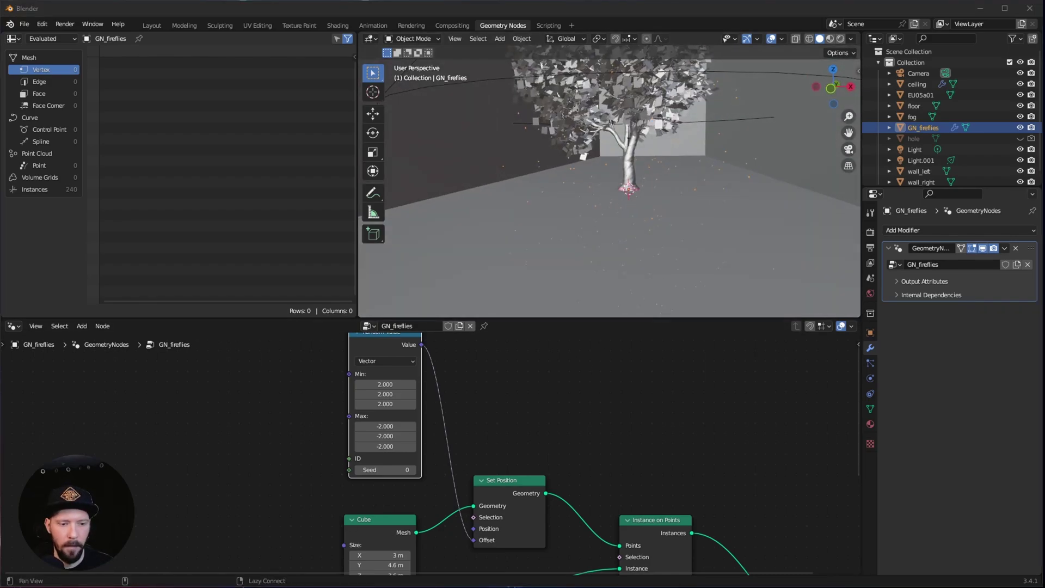
Insert a Transform node on the link between Set Position and Instance on Points.
middle_click_drag(644, 439, 548, 371)
key("shift+a")
type("transform")
key("Return")
left_click(501, 391)
middle_click_drag(567, 385, 512, 404)
middle_click_drag(506, 463, 506, 426)
Set the Transform node's Z translation to 5 m and inspect the fireflies around the tree crown.
left_click(479, 407)
left_click(479, 406)
type("5")
key("Return")
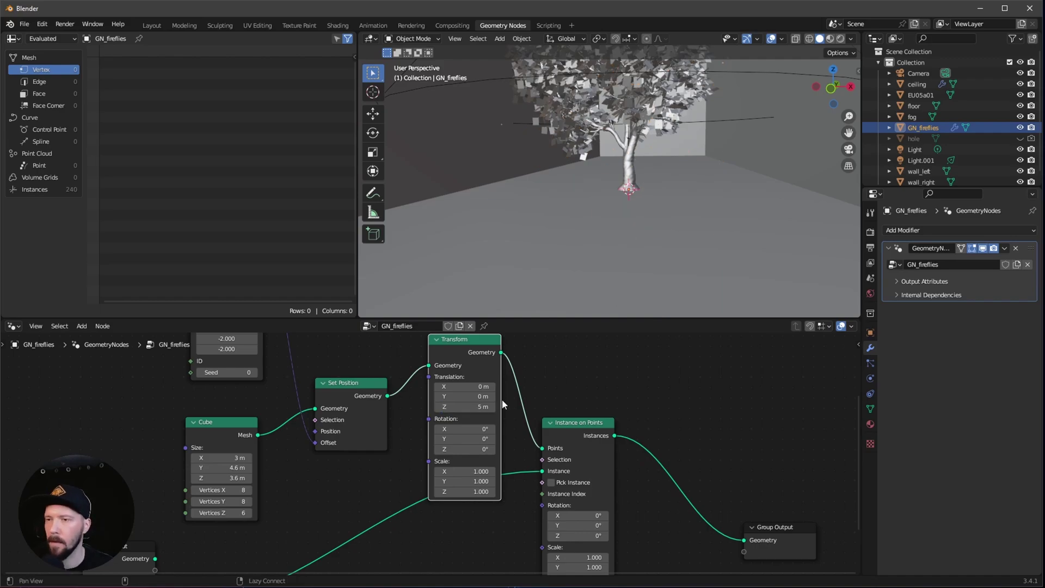
middle_click_drag(664, 197, 643, 211)
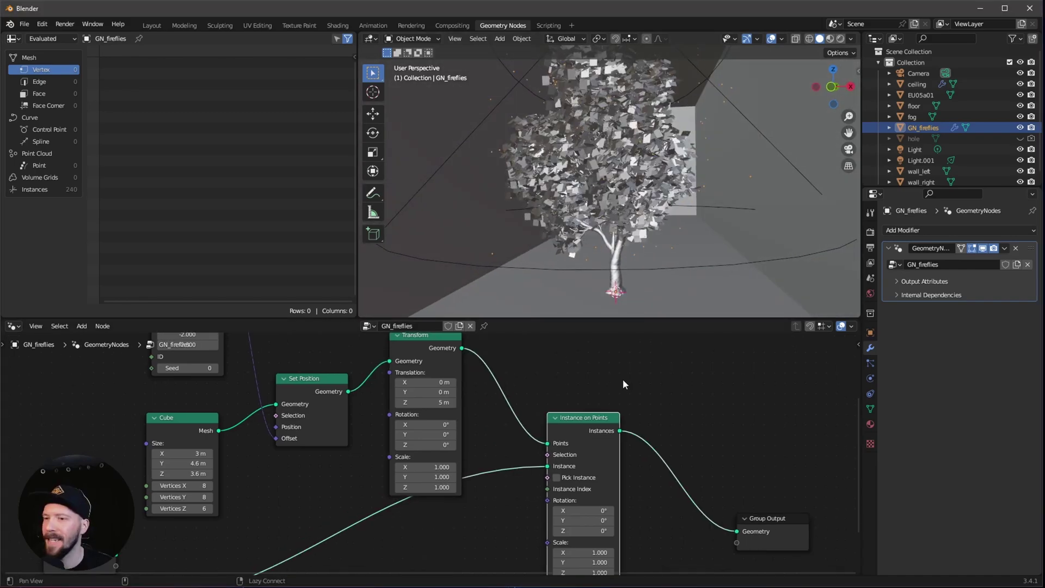
middle_click_drag(693, 252, 665, 255)
middle_click_drag(630, 462, 660, 381)
middle_click_drag(610, 245, 631, 250)
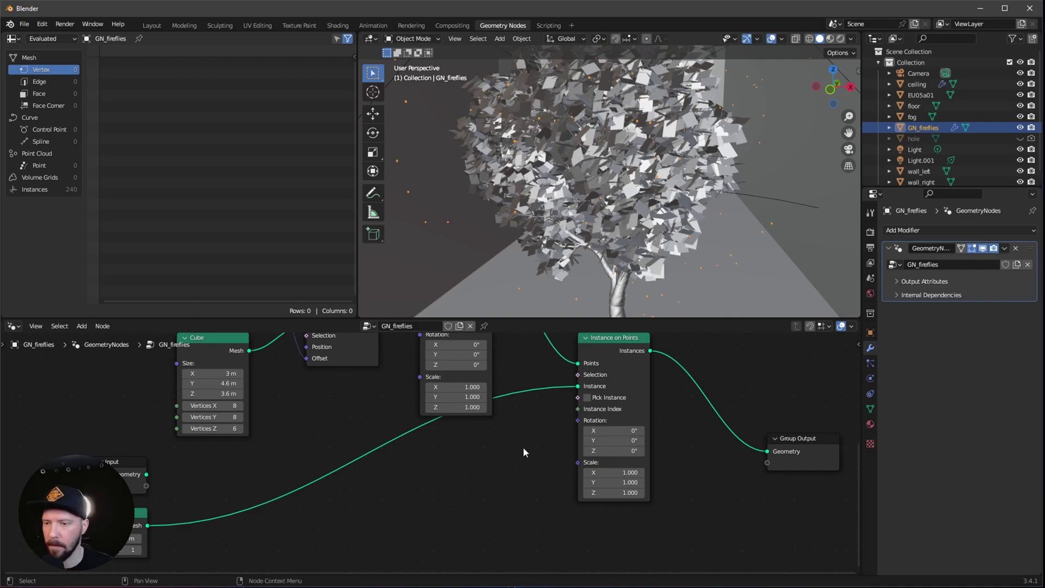
Add a second Random Value node of type Float below the link from the Ico Sphere.
scroll(459, 483, "down", 5)
key("shift+a")
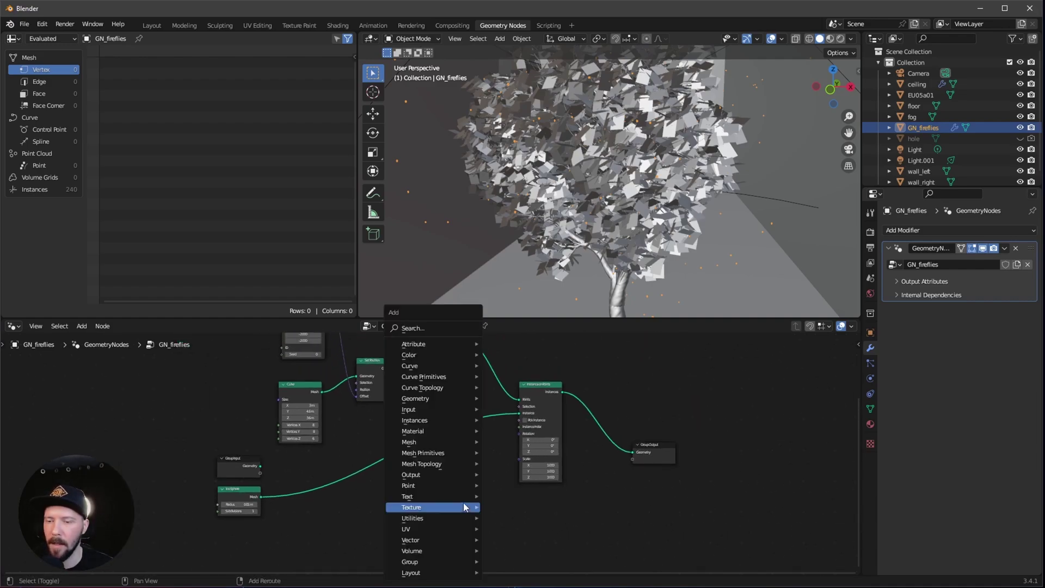
left_click(447, 328)
type("ra")
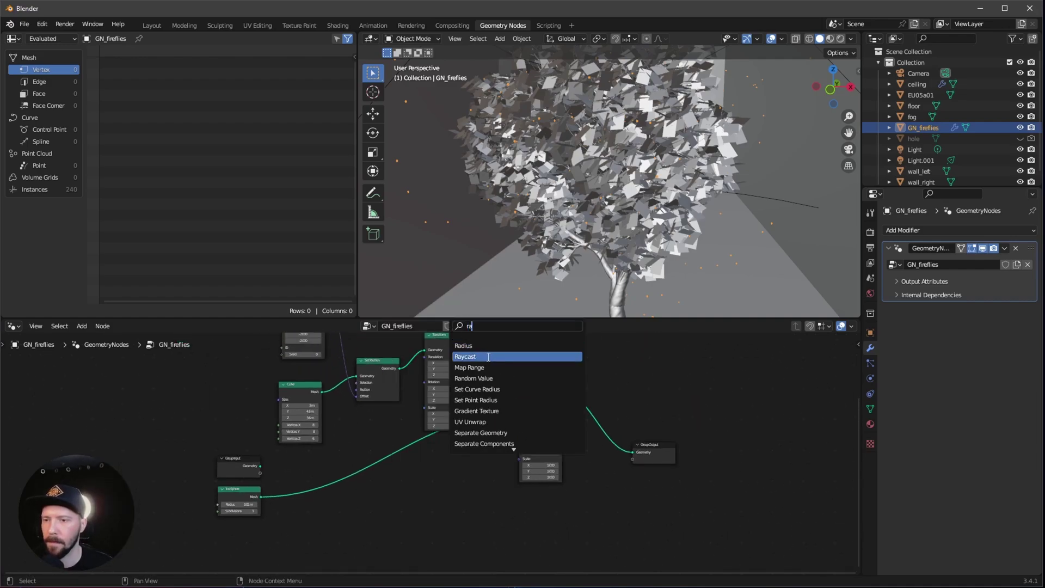
type("nd")
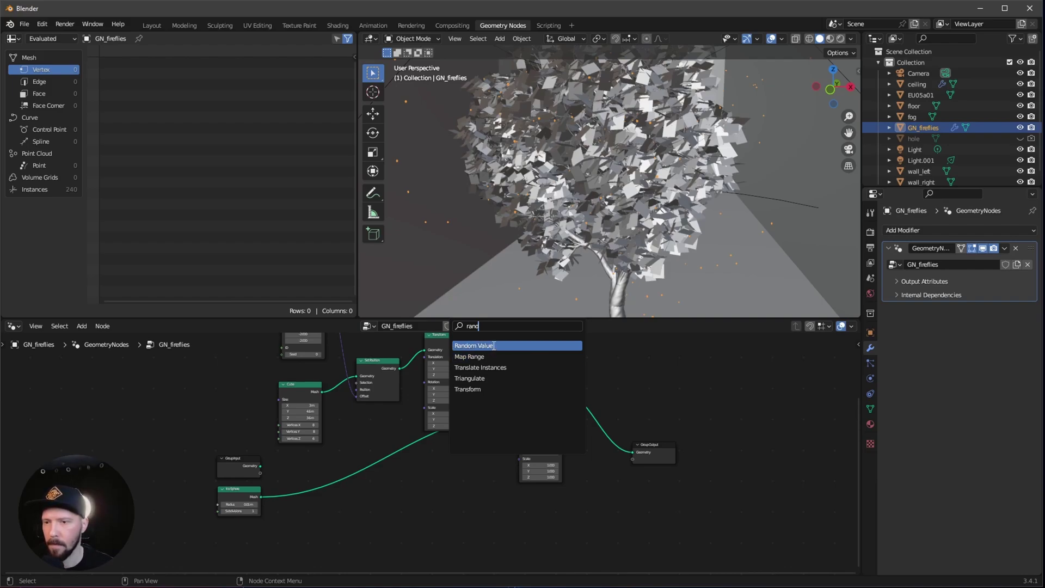
left_click(493, 345)
left_click(466, 479)
Connect the float Random Value to the Scale input of Instance on Points and check the fireflies around the tree.
scroll(466, 480, "up", 4)
left_click_drag(466, 480, 528, 402, "ctrl+alt")
middle_click_drag(423, 520, 406, 516)
middle_click_drag(660, 235, 648, 228)
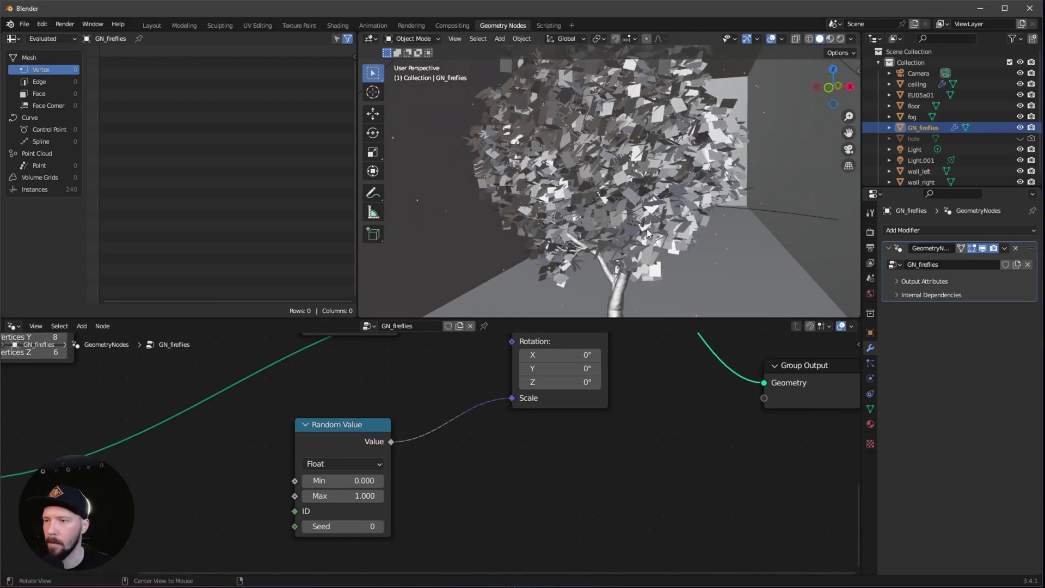
left_click_drag(540, 304, 543, 295, "alt")
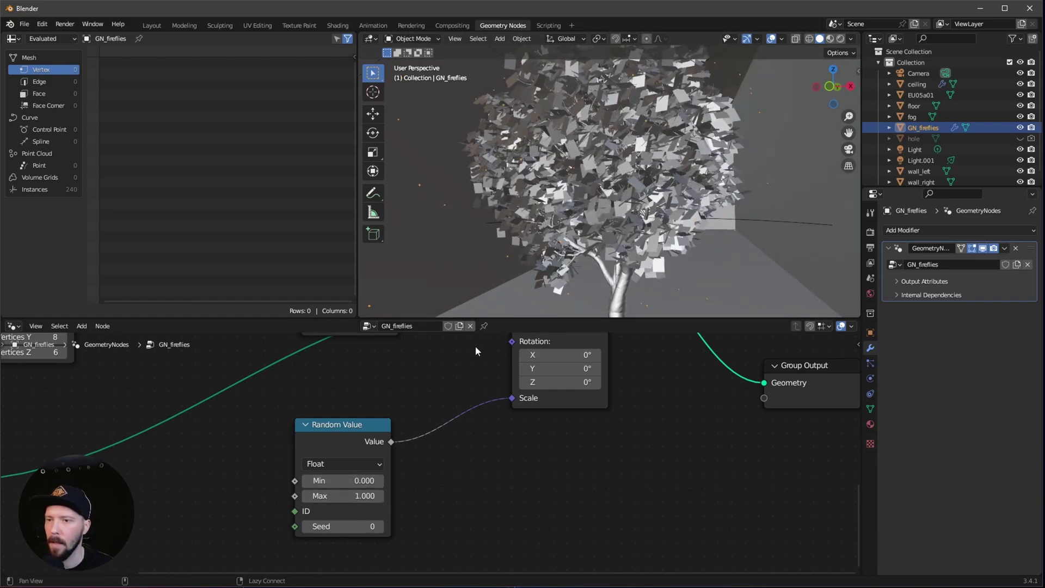
Try a maximum of 7 in the float Random Value, undo it, and set its seed to about 58.
left_click_drag(356, 496, 412, 497, "ctrl")
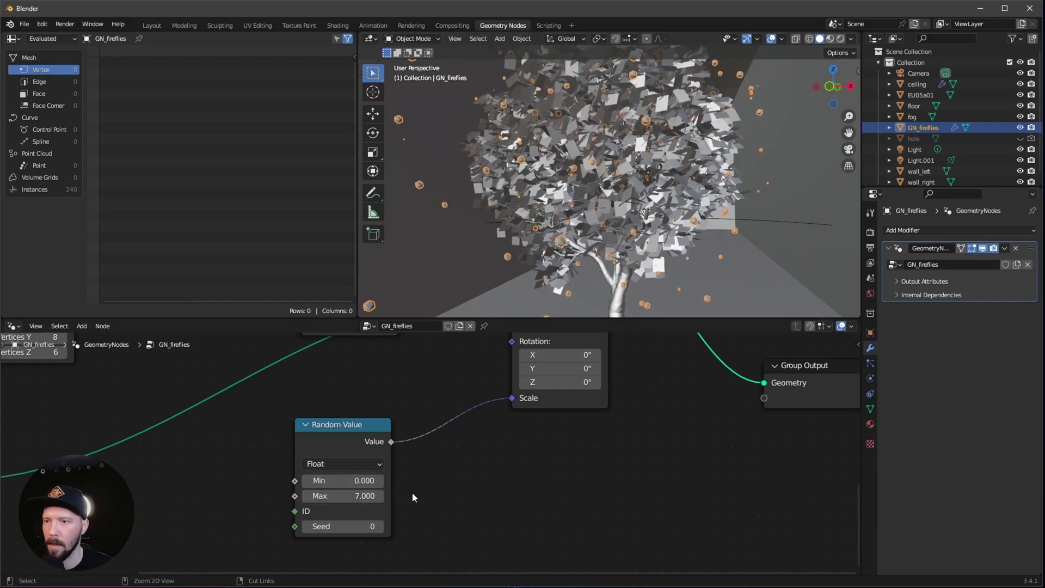
key("ctrl+z")
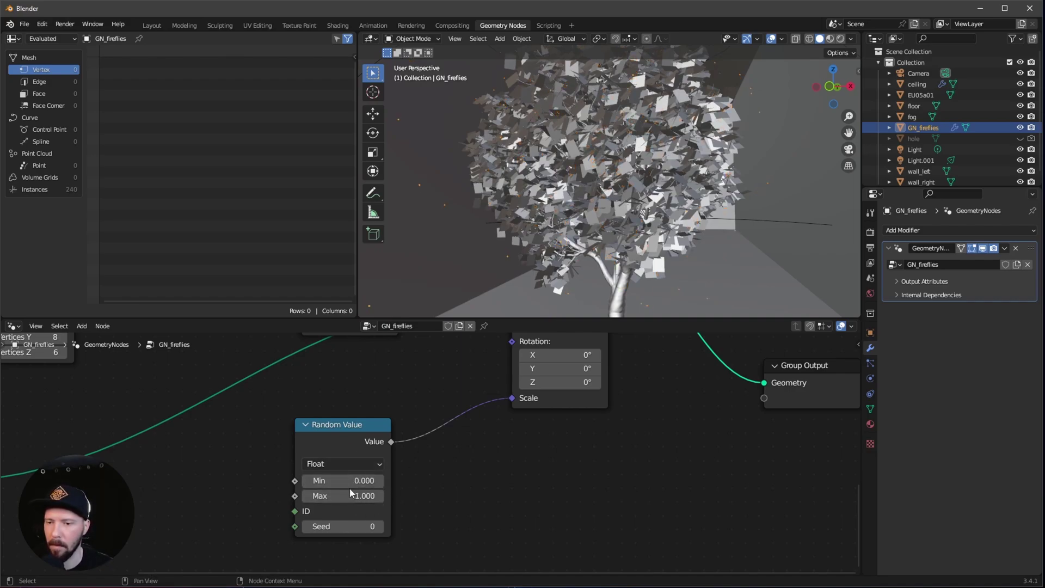
left_click_drag(351, 531, 367, 526)
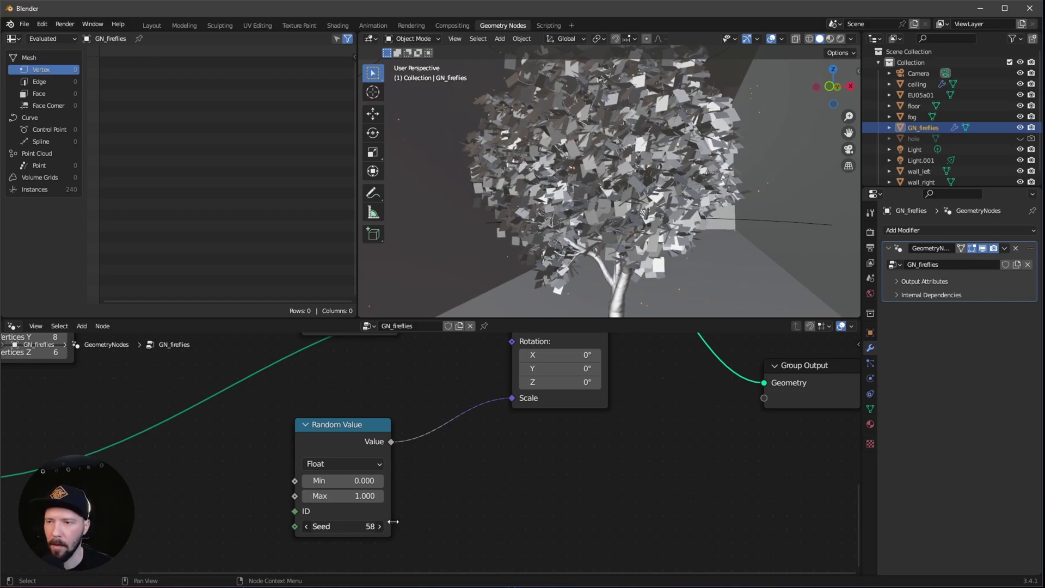
mouse_move(592, 231)
middle_mouse_down()
mouse_move(601, 231)
mouse_move(594, 226)
middle_mouse_up()
scroll(608, 220, "up", 4)
Insert a Set Material node on the link between Instance on Points and Group Output.
middle_click_drag(833, 368, 607, 360)
key("shift+a")
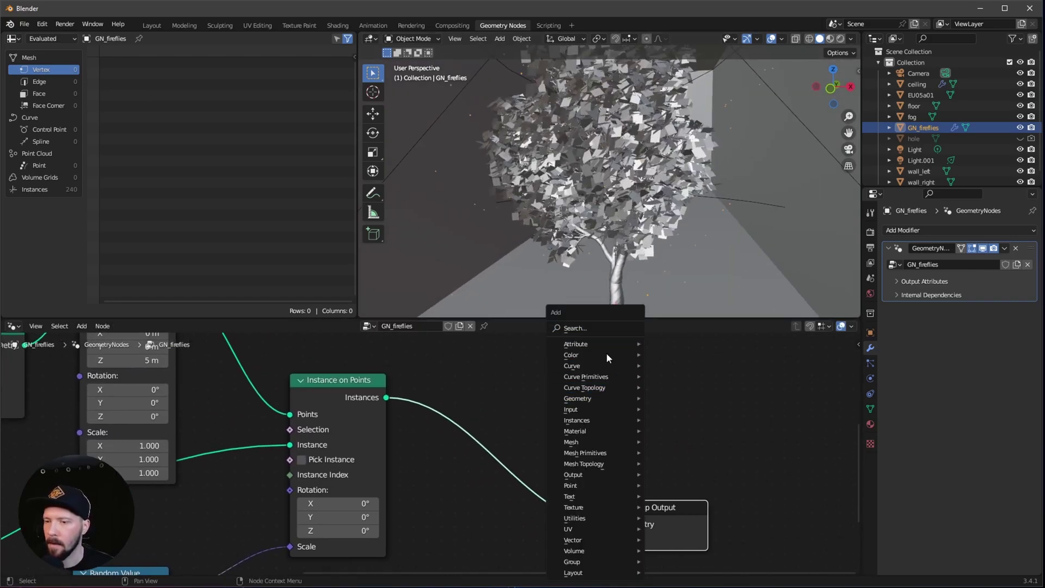
left_click(595, 327)
type("set m")
left_click(651, 346)
left_click(545, 452)
left_click_drag(546, 453, 520, 453)
Create a new material on the GN_fireflies object and name it M_fireflies.
key("alt+Tab")
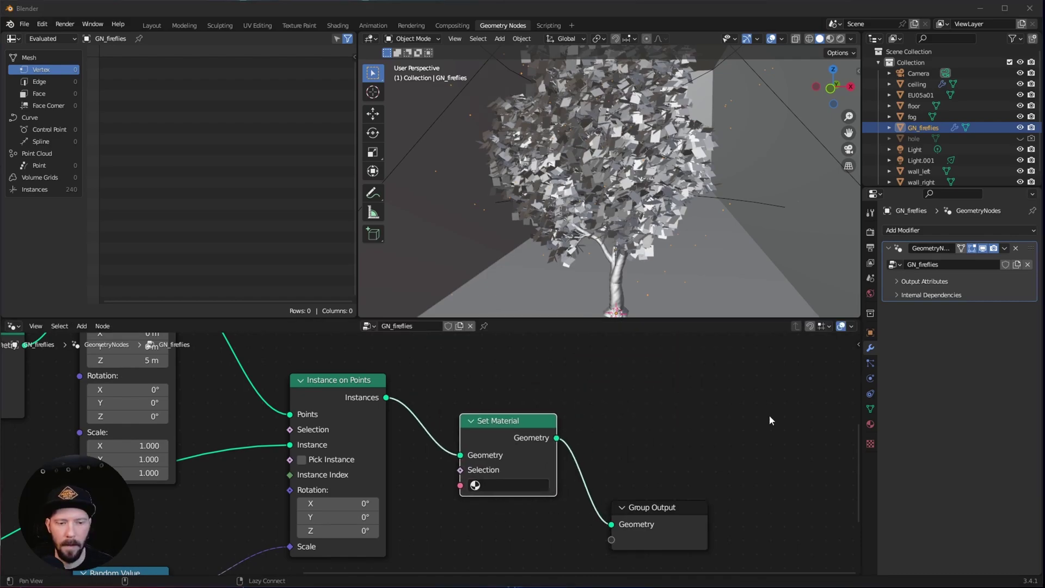
left_click(870, 424)
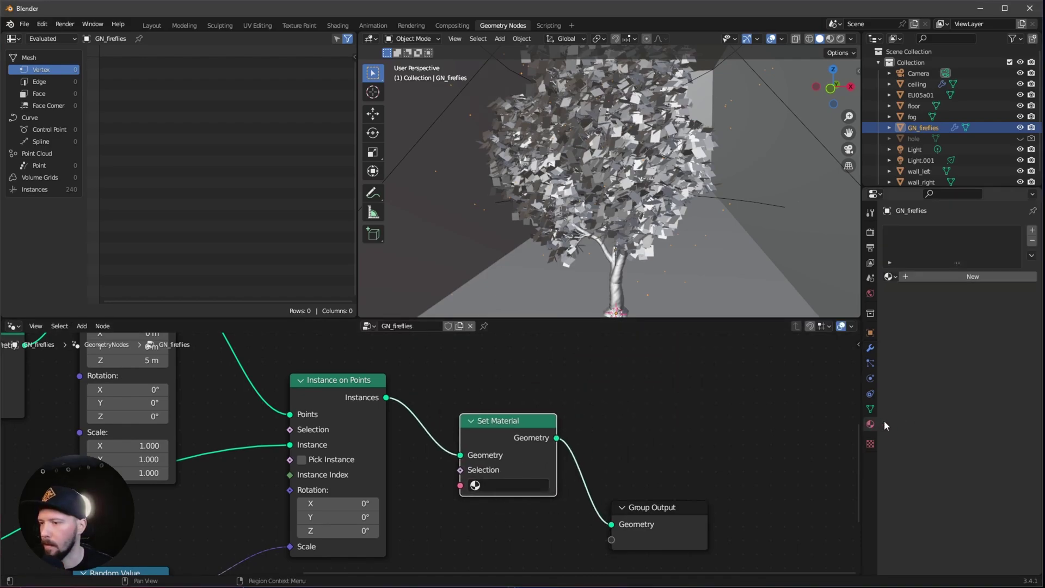
left_click(933, 276)
type("M_firefl")
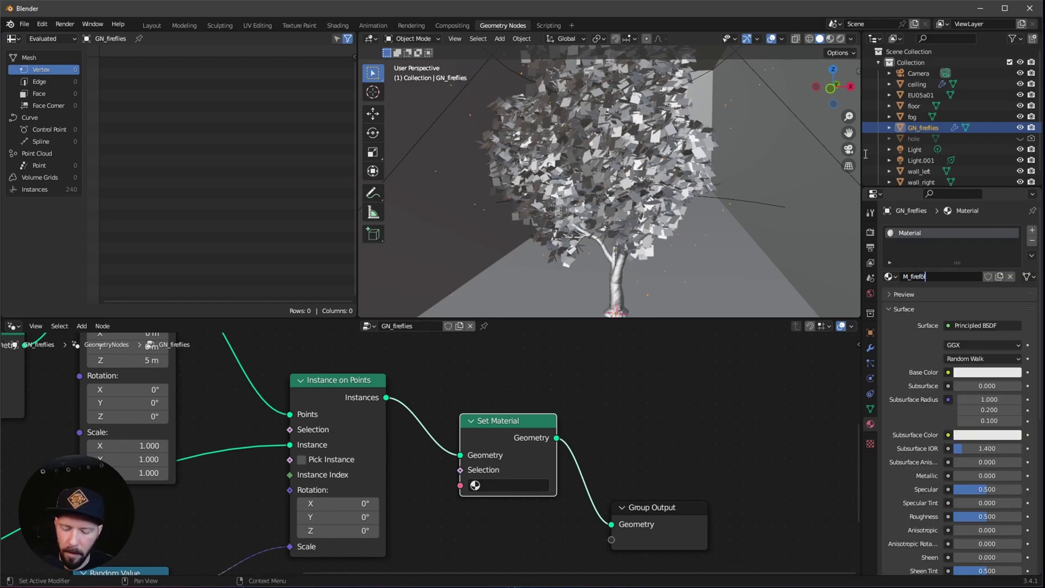
type("ies")
key("Return")
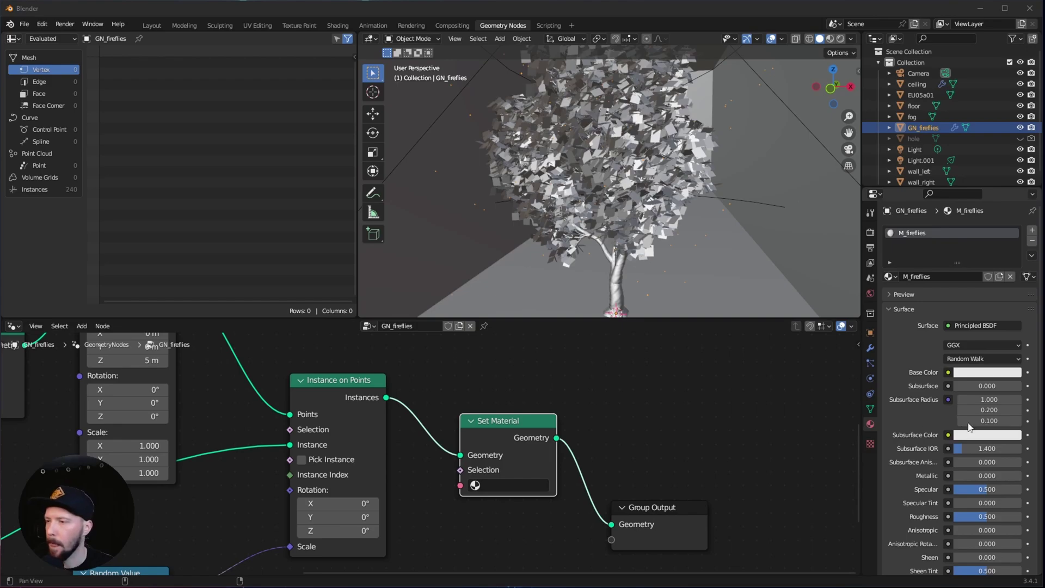
Make the M_fireflies base color black and set its emission color to the orange hex value FF8B0F.
left_click(976, 373)
left_click_drag(1011, 272, 1007, 318)
middle_click_drag(915, 484, 915, 423)
scroll(915, 420, "down", 5)
left_click(978, 471)
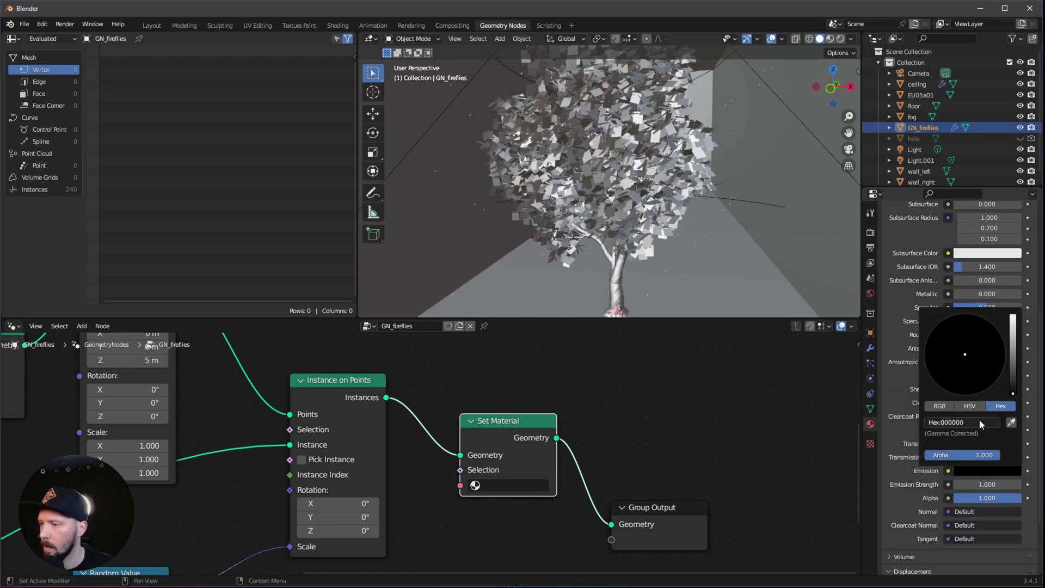
type("FF8B0F")
key("Return")
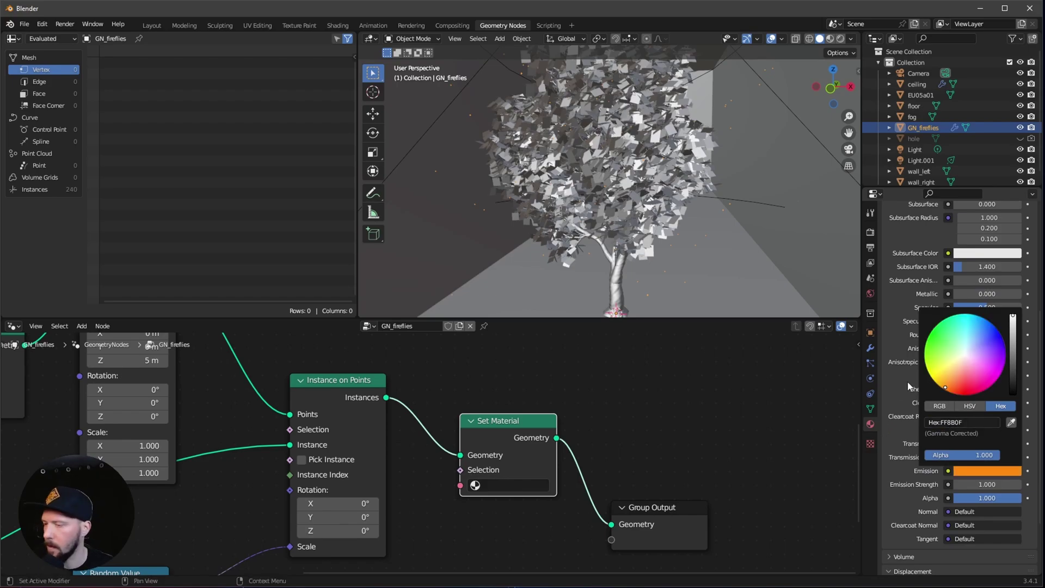
Switch the 3D viewport to Rendered shading and check the fireflies around the tree.
key("z")
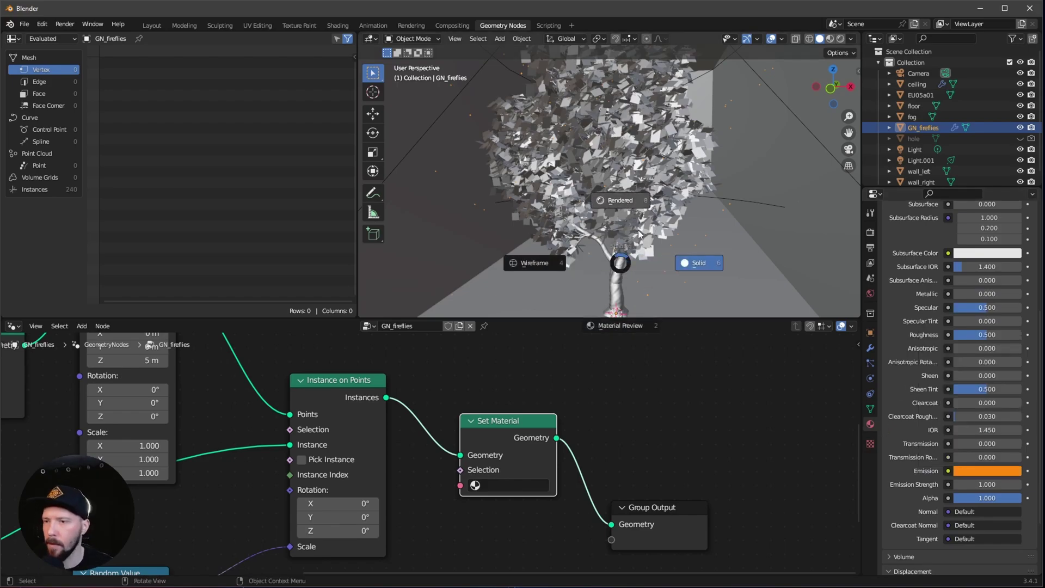
left_click(636, 238)
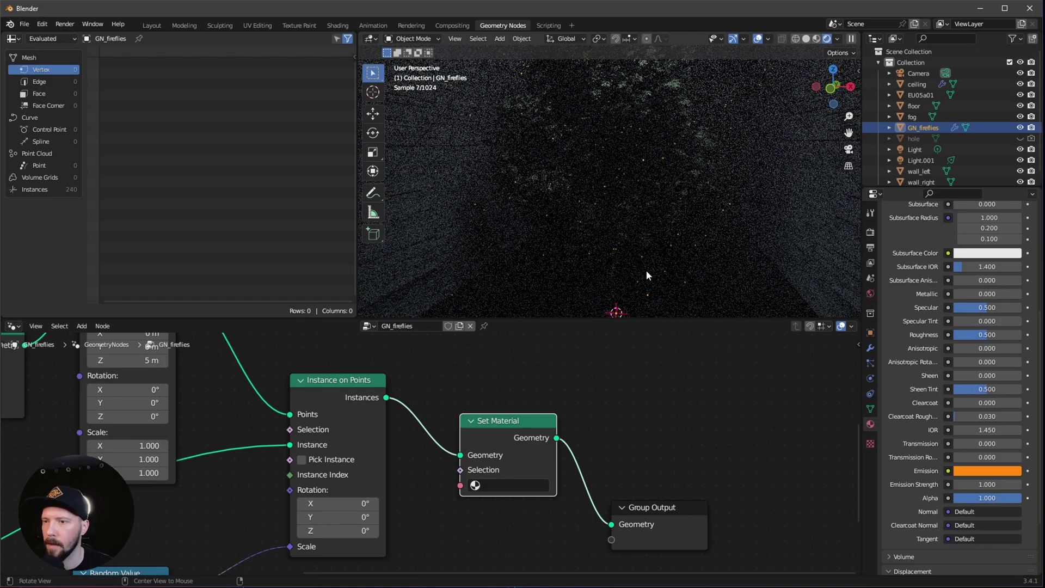
scroll(936, 344, "up", 5)
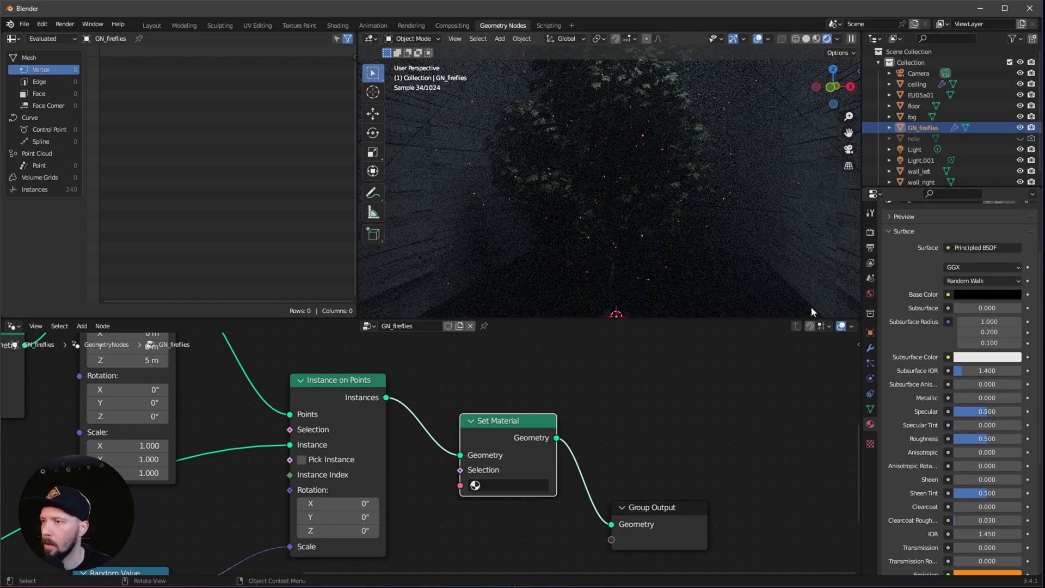
Assign M_fireflies in the Set Material node and inspect the fireflies around the tree.
left_click_drag(676, 429, 693, 396, "alt")
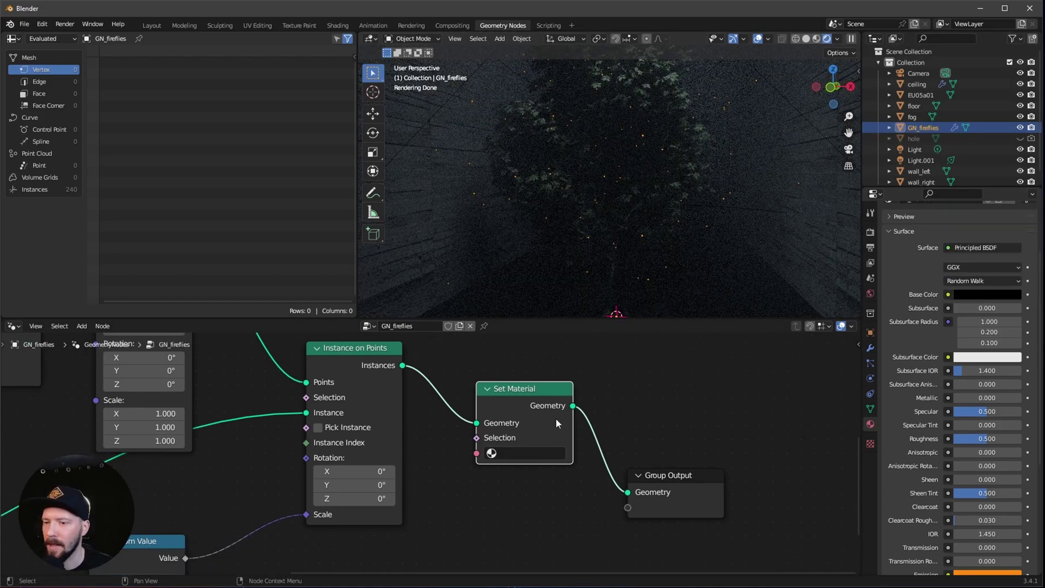
left_click_drag(592, 451, 573, 465, "alt")
left_click(510, 466)
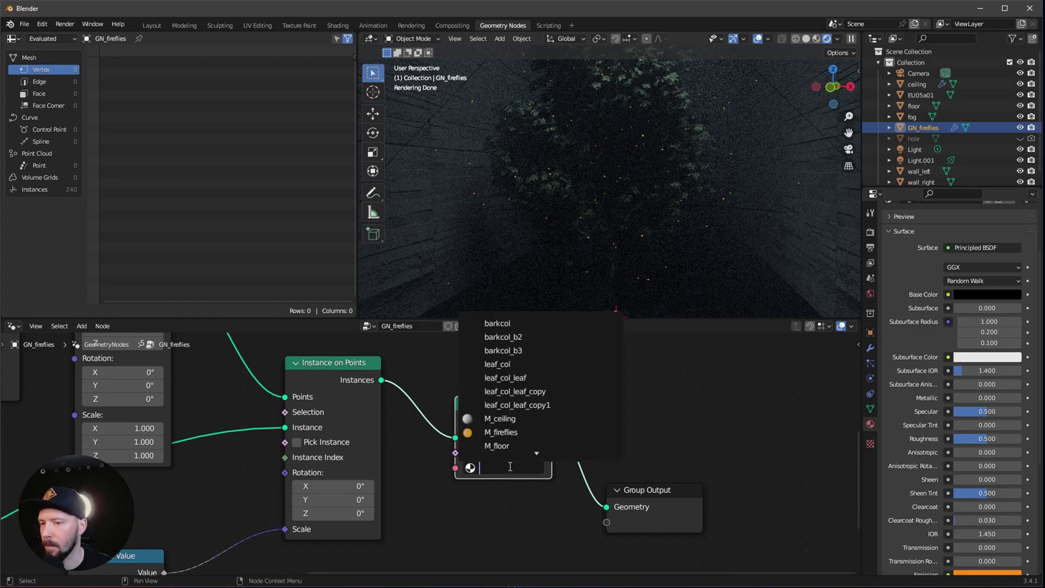
left_click(524, 431)
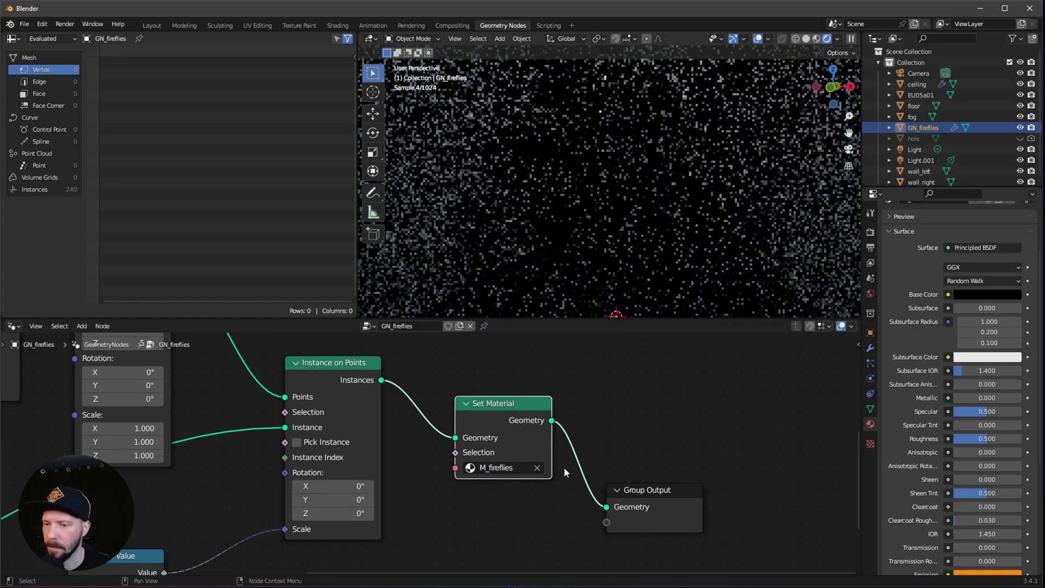
scroll(644, 412, "right", 2)
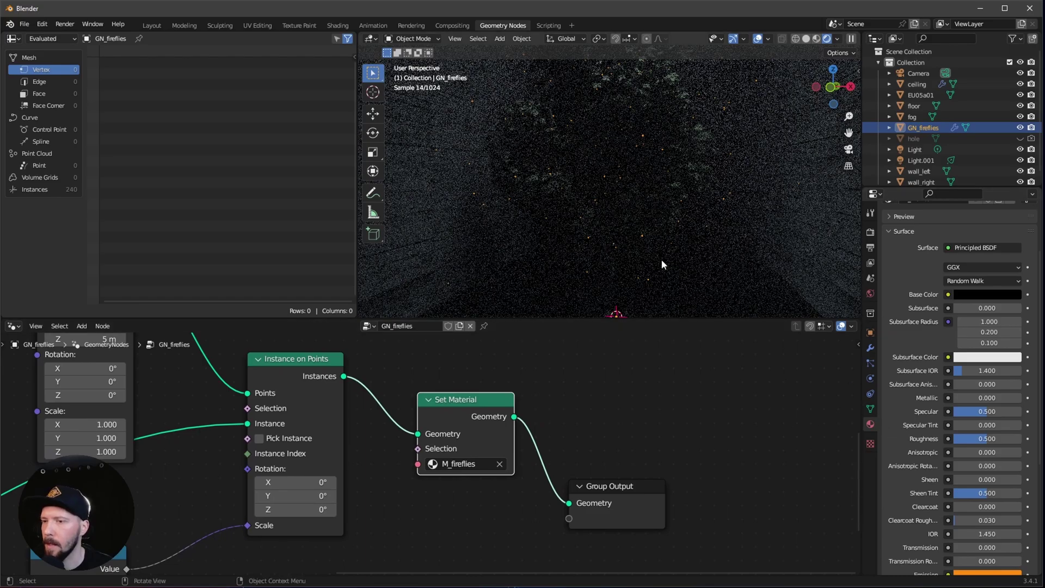
scroll(604, 218, "up", 3)
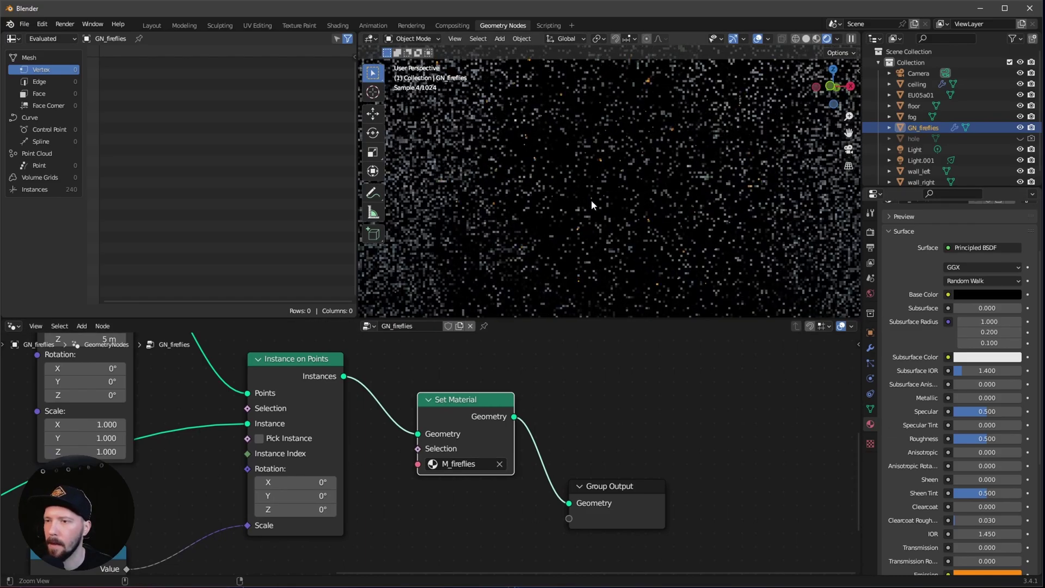
Set the M_fireflies emission strength to 500 and look over the glowing fireflies around the tree.
scroll(936, 375, "down", 6)
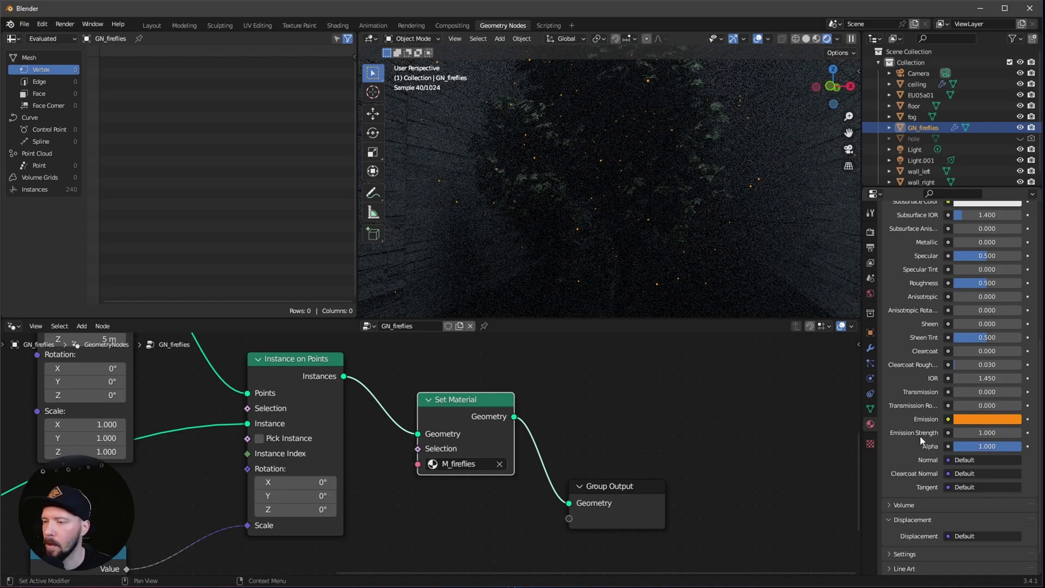
left_click(988, 432)
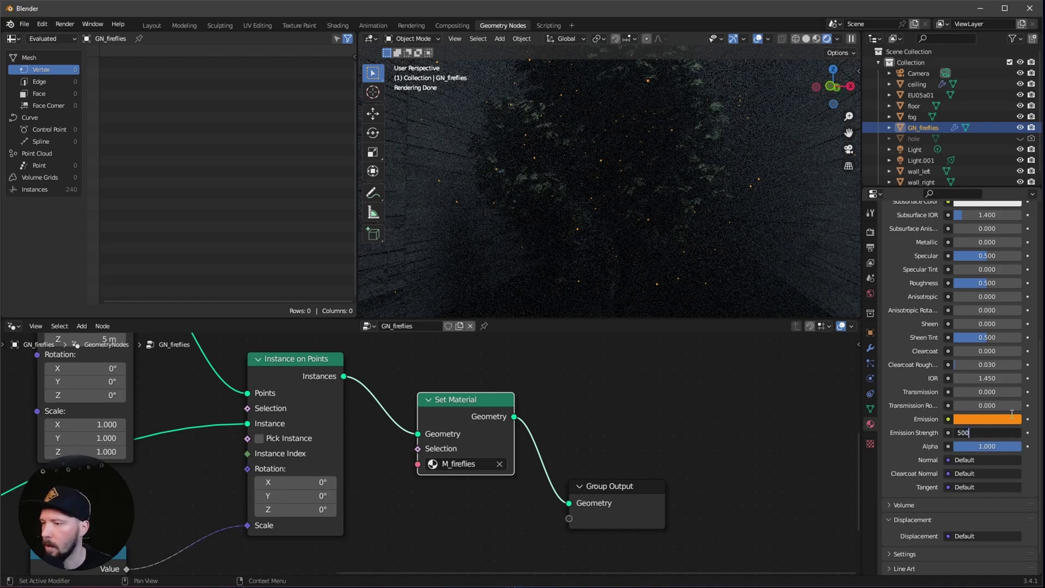
type("500")
key("Return")
left_click_drag(635, 233, 691, 201, "alt")
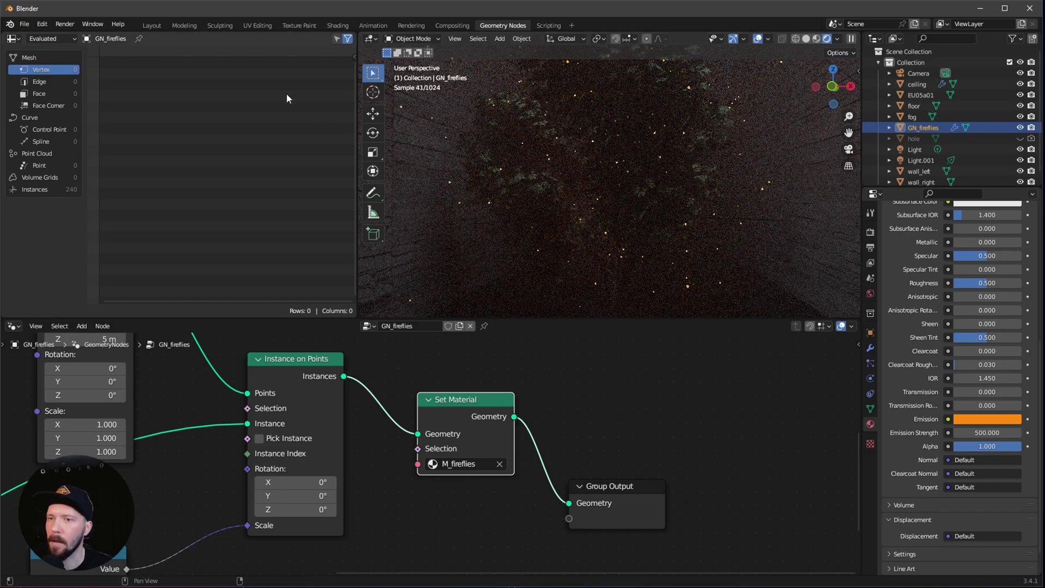
Return to the Layout workspace and set the render tile size to 256 in the Cycles memory settings.
left_click(154, 27)
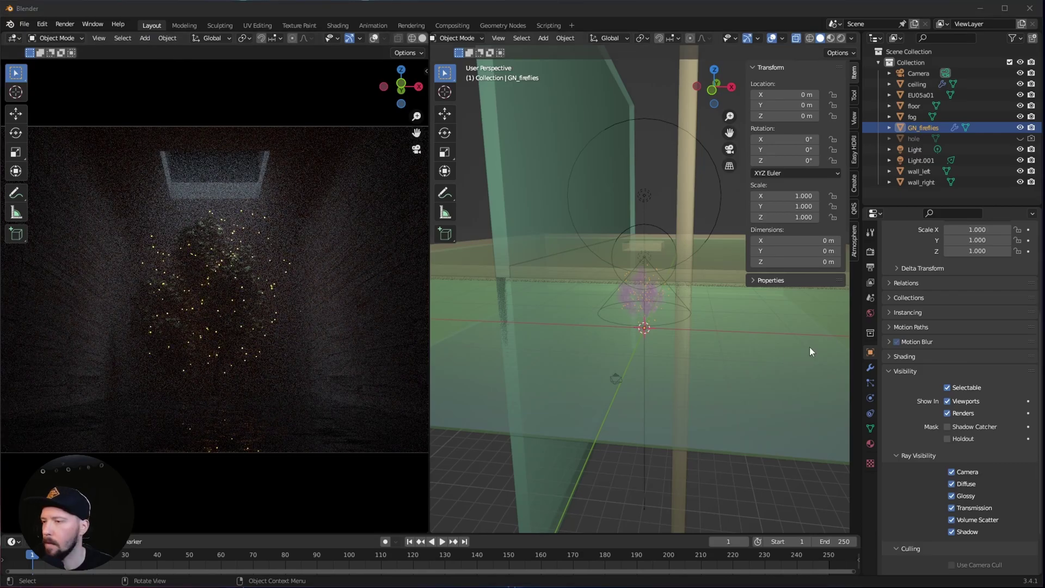
left_click(870, 251)
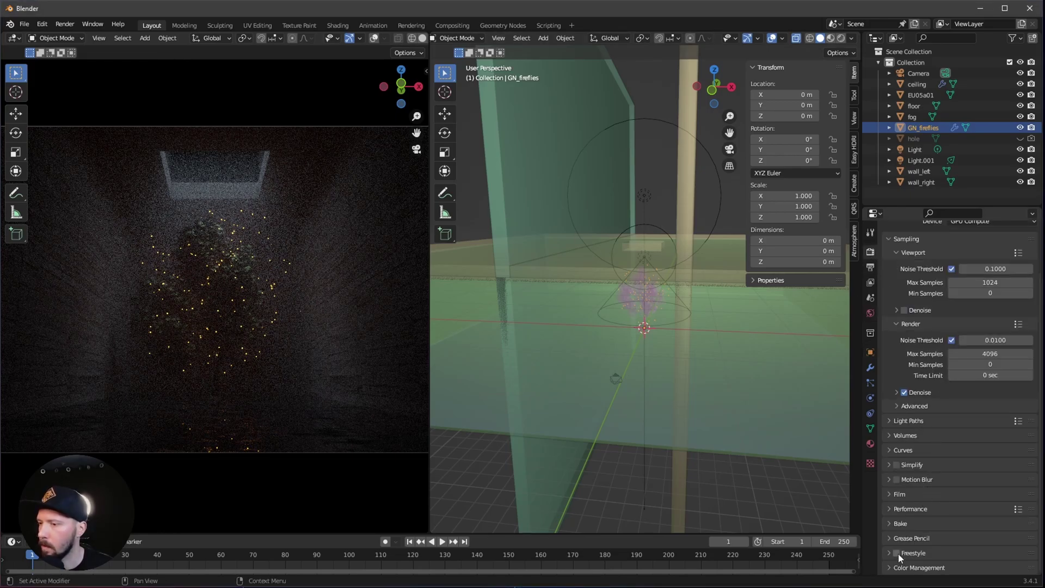
left_click(889, 508)
scroll(898, 506, "down", 6)
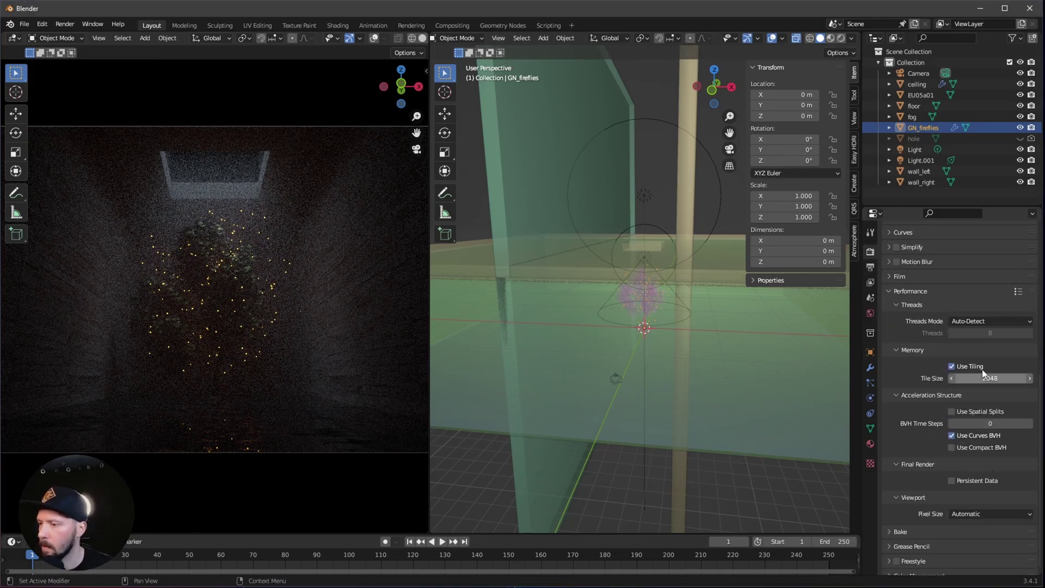
left_click(999, 407)
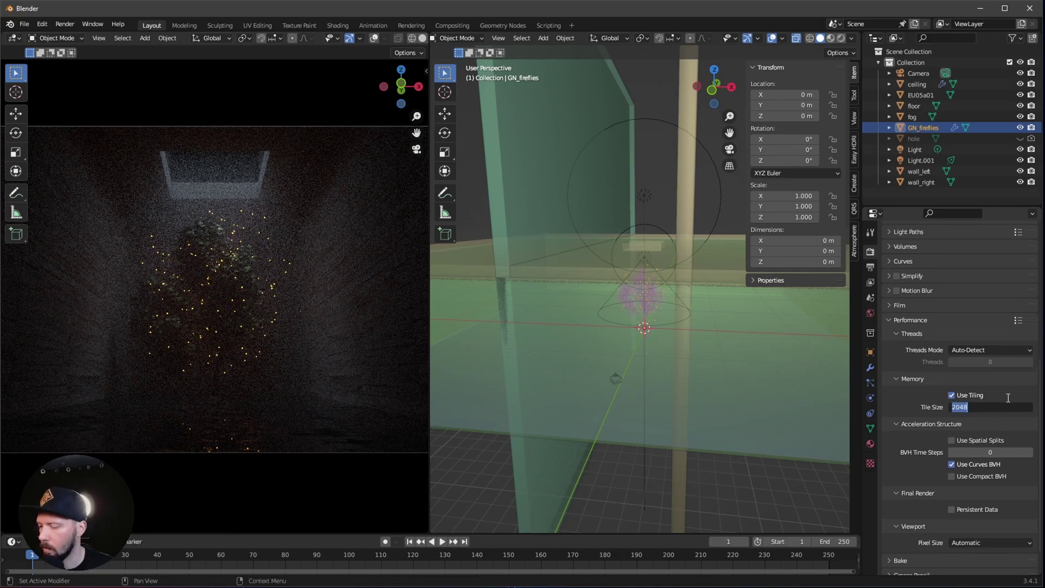
type("2")
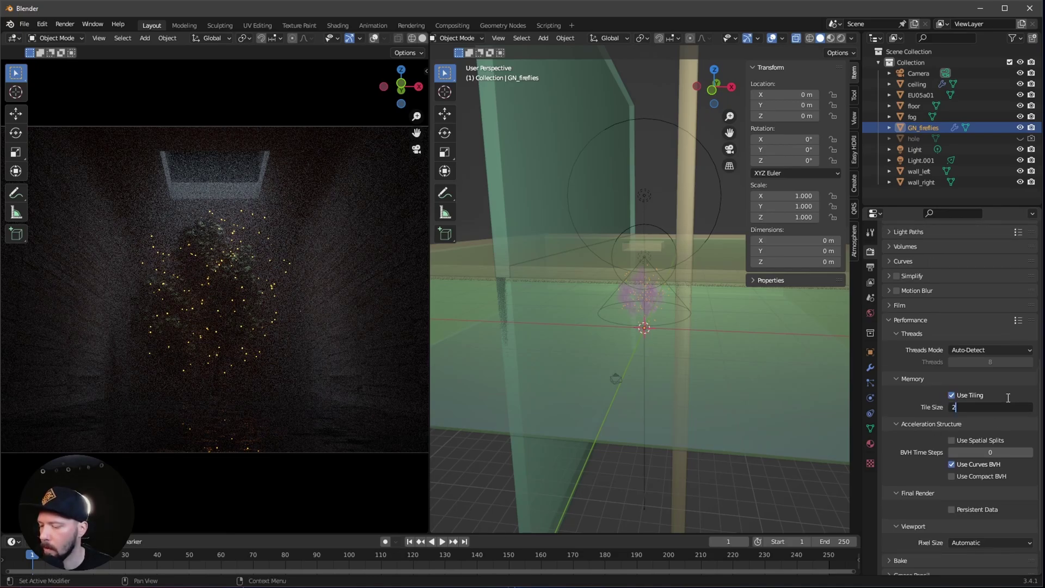
type("56")
key("Return")
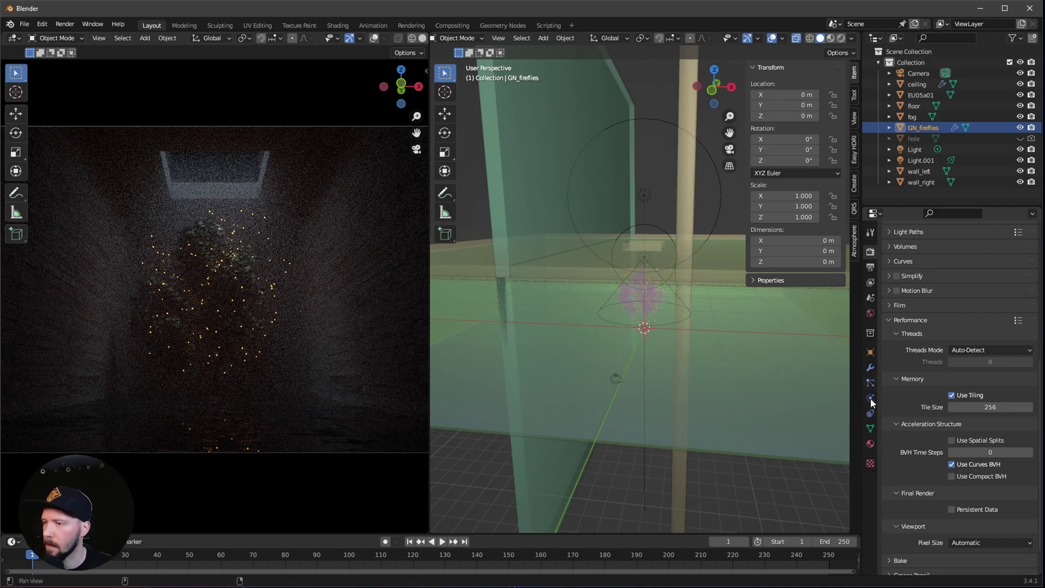
Disable denoising for the final render and set its maximum samples to 1024.
scroll(921, 470, "up", 10)
scroll(921, 470, "up", 2)
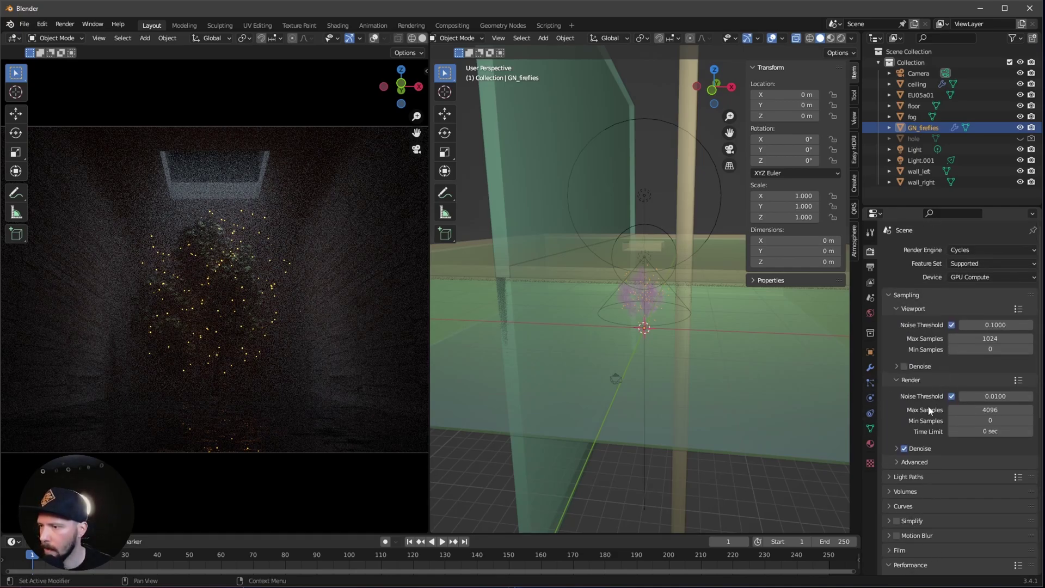
left_click(904, 449)
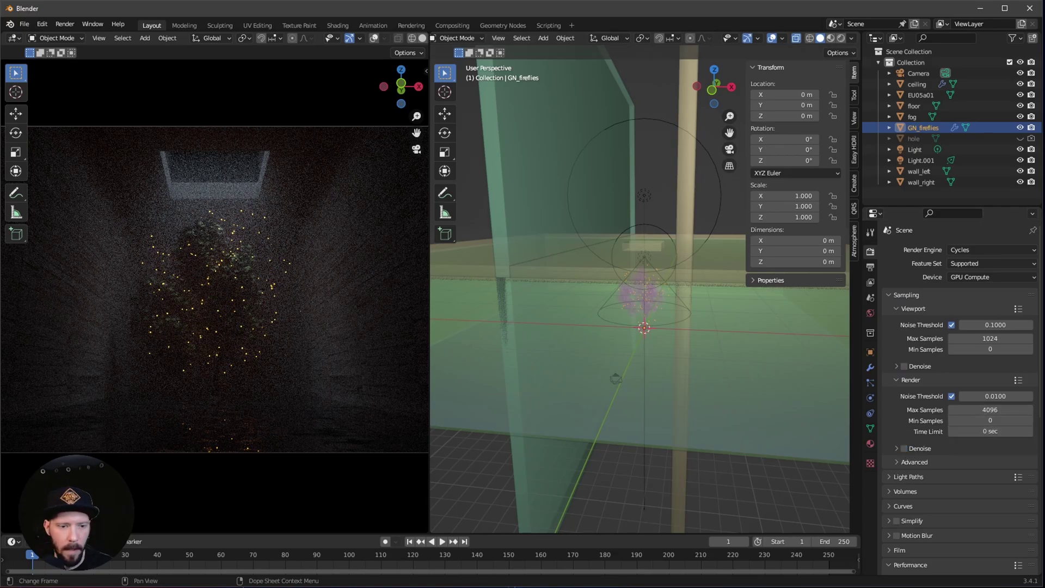
left_click(980, 409)
type("102")
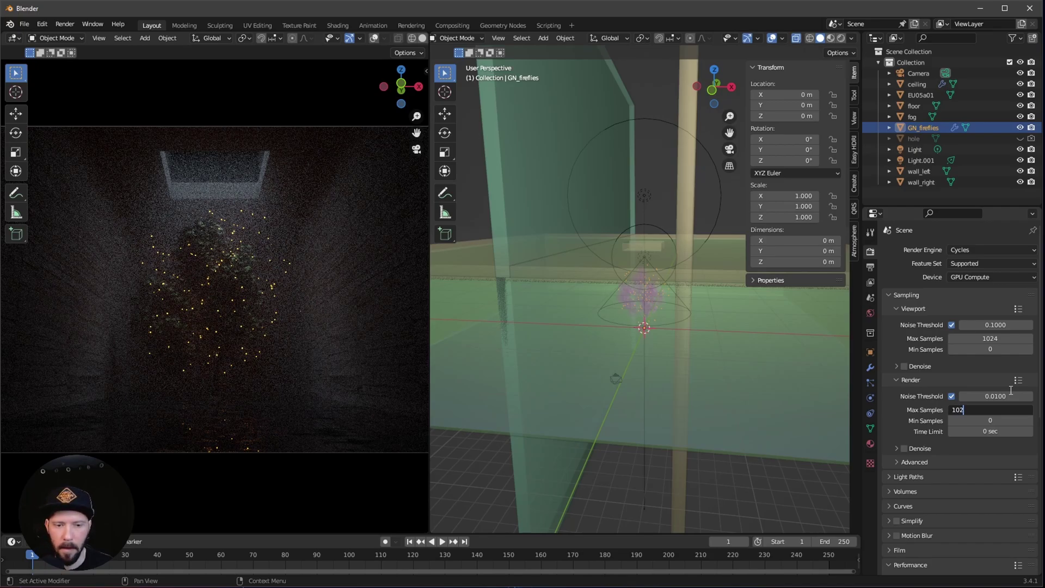
type("4")
key("Return")
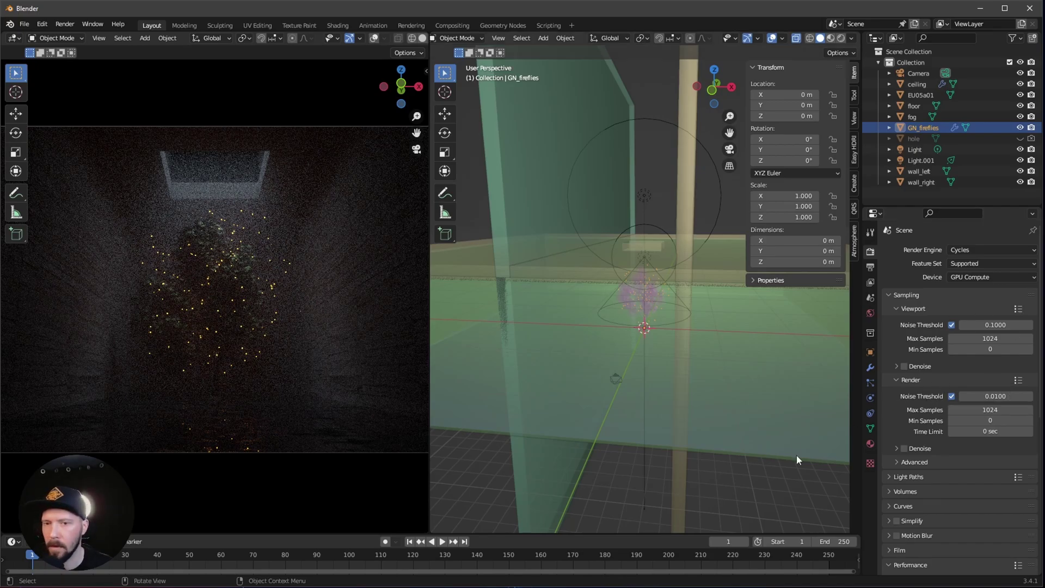
Render the camera view as a still image and return to the main window.
scroll(953, 490, "down", 4)
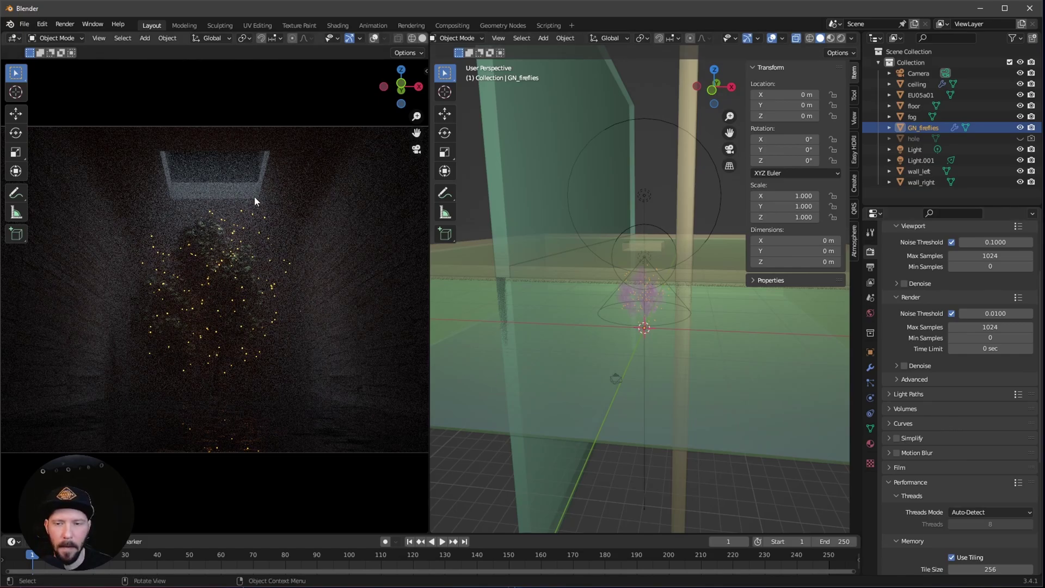
left_click(74, 27)
left_click(78, 37)
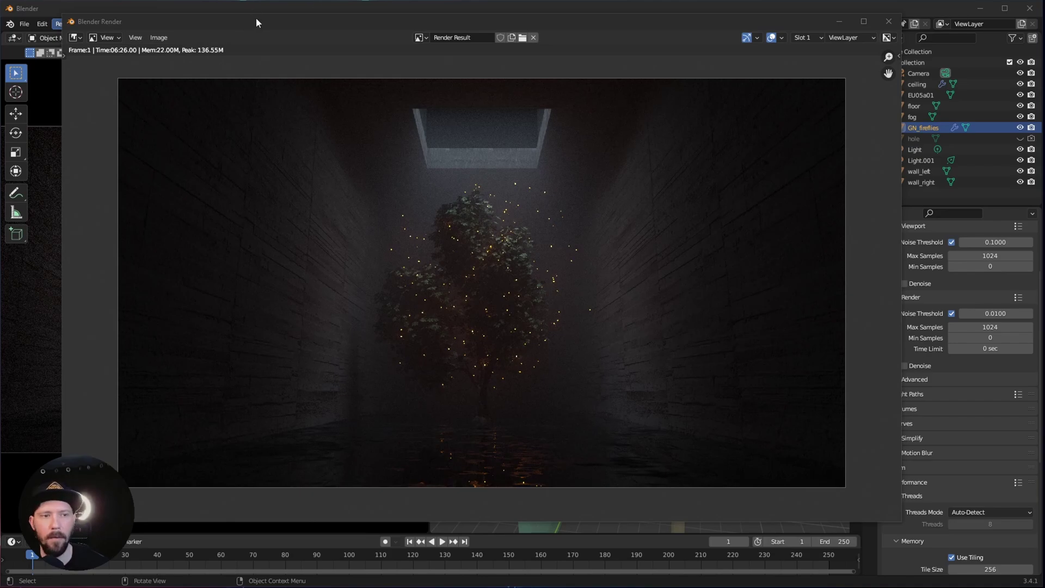
left_click(282, 5)
Open the Compositing workspace and enable compositing nodes for the scene.
left_click(452, 25)
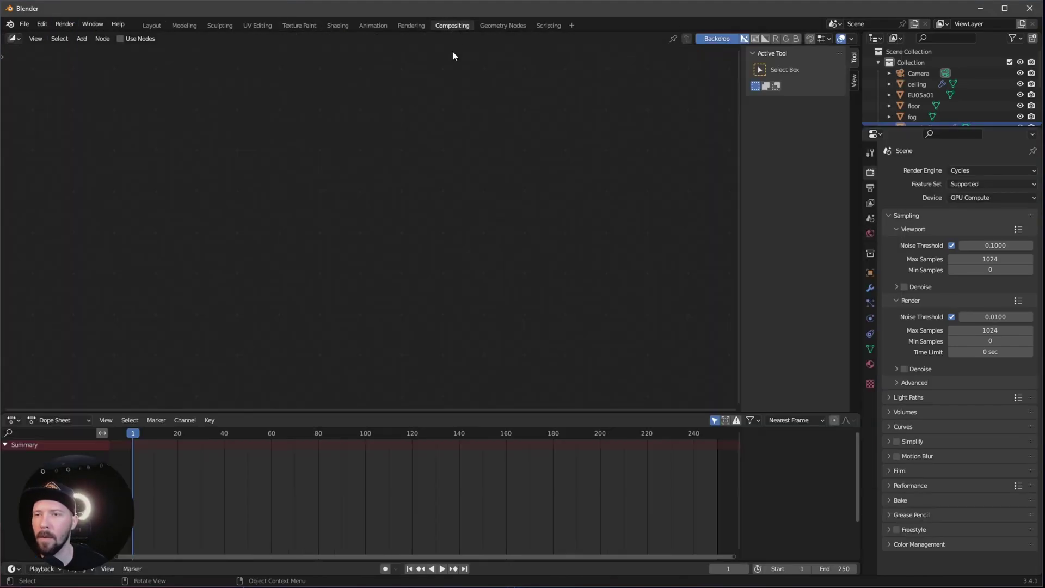
left_click(120, 39)
middle_click_drag(462, 191, 412, 241)
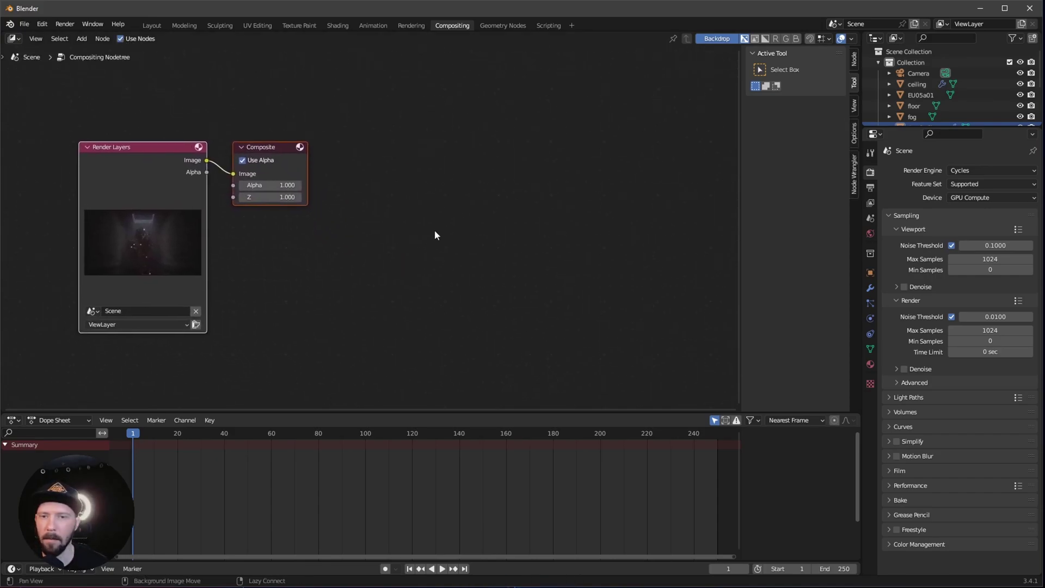
Add a Viewer node to the compositing tree and place it in the empty space beyond the Composite node.
key("shift+a")
left_click(454, 209)
type("vi")
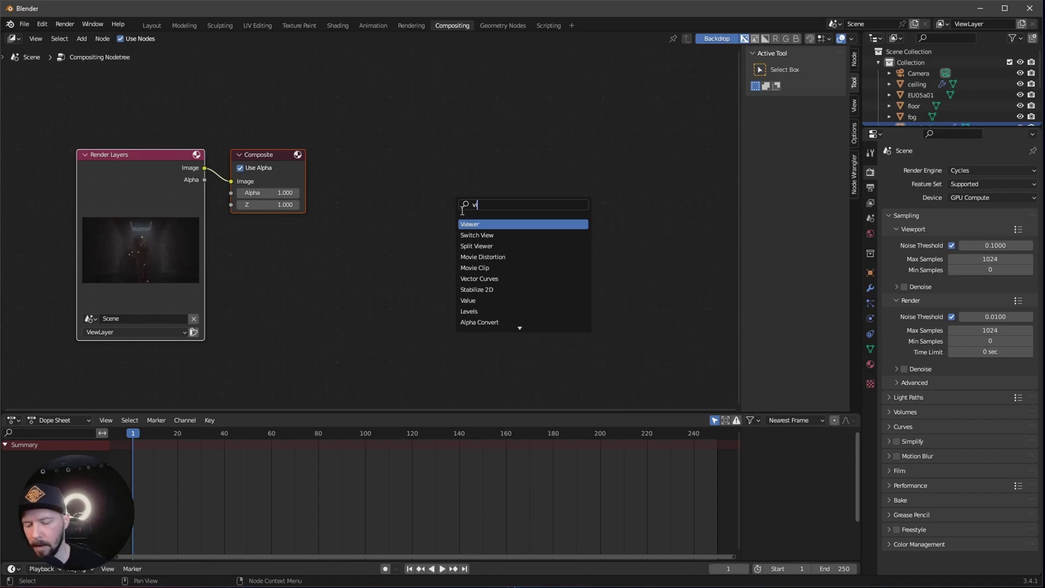
left_click(509, 224)
left_click(566, 217)
middle_click_drag(474, 224, 456, 240)
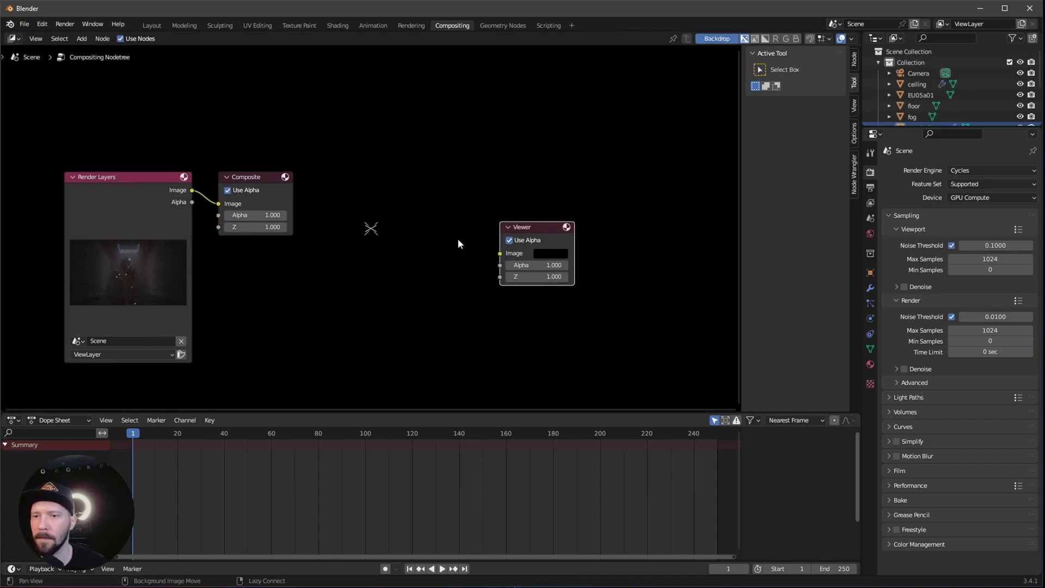
Move the Composite node near the Viewer and feed the Viewer's image from a reroute point on the Render Layers link.
left_click_drag(280, 185, 524, 161)
right_click_drag(246, 149, 275, 283, "shift")
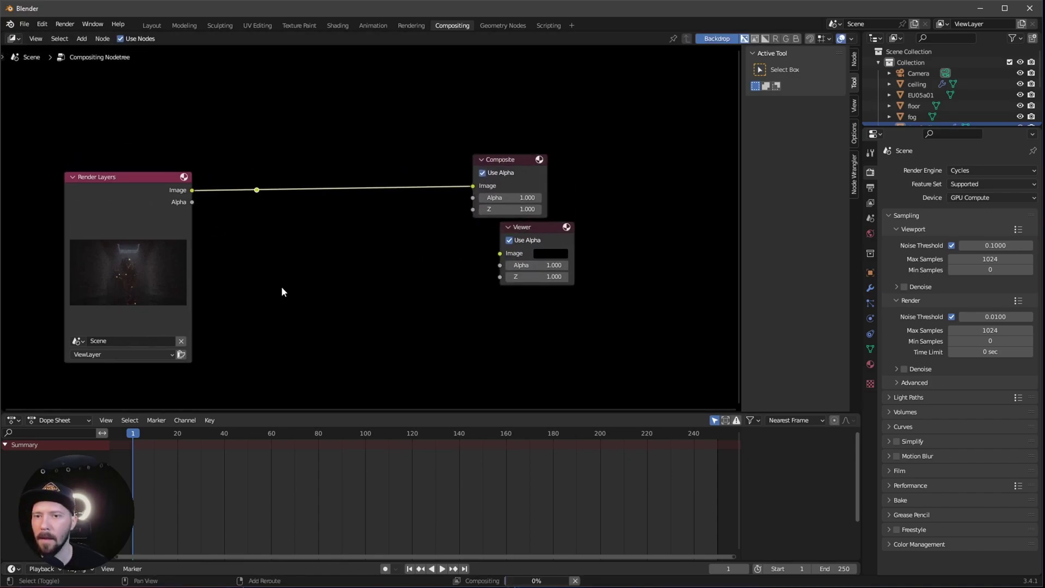
left_click_drag(257, 190, 496, 253)
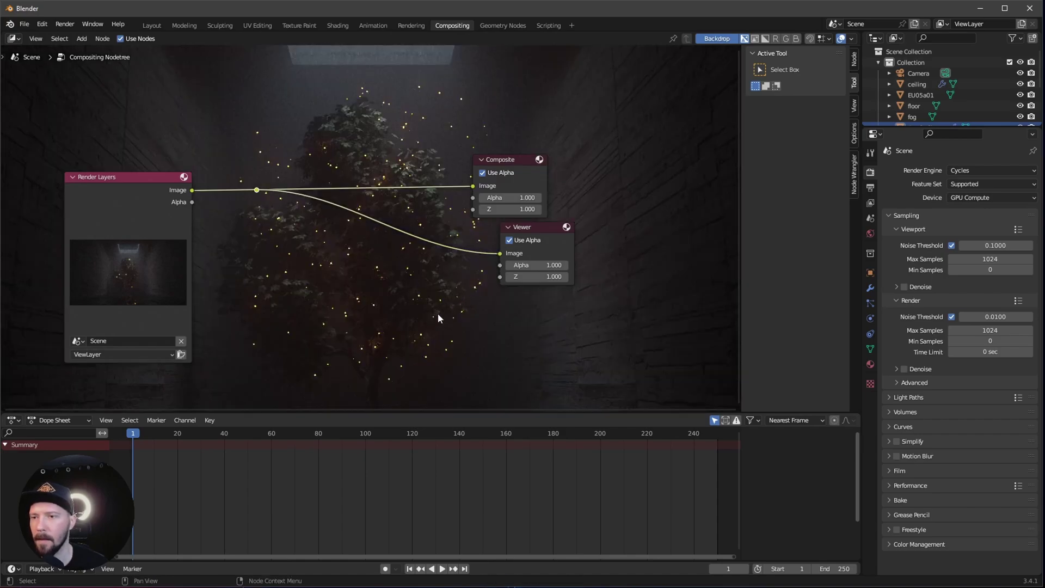
scroll(508, 234, "down", 1)
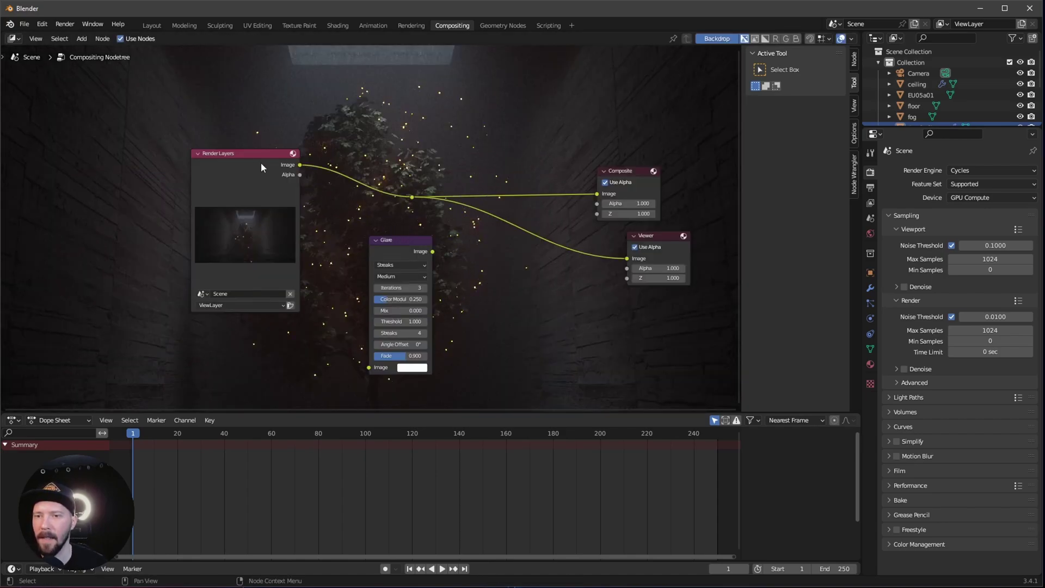
left_click_drag(261, 162, 248, 162)
left_click(395, 238)
key("x")
Add a Glare node on the link between Render Layers and the reroute point.
key("shift+a")
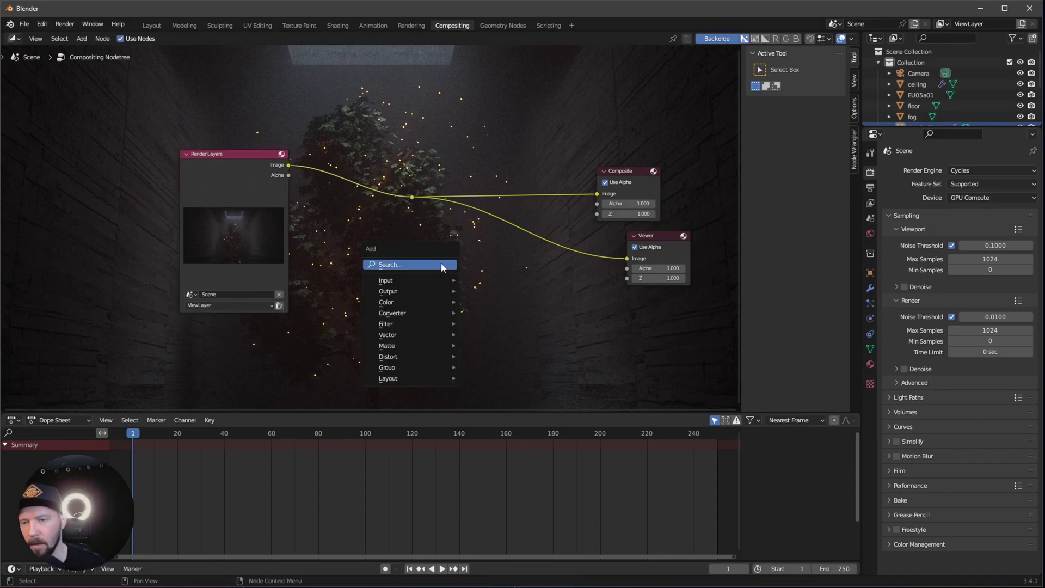
left_click(436, 260)
type("glare")
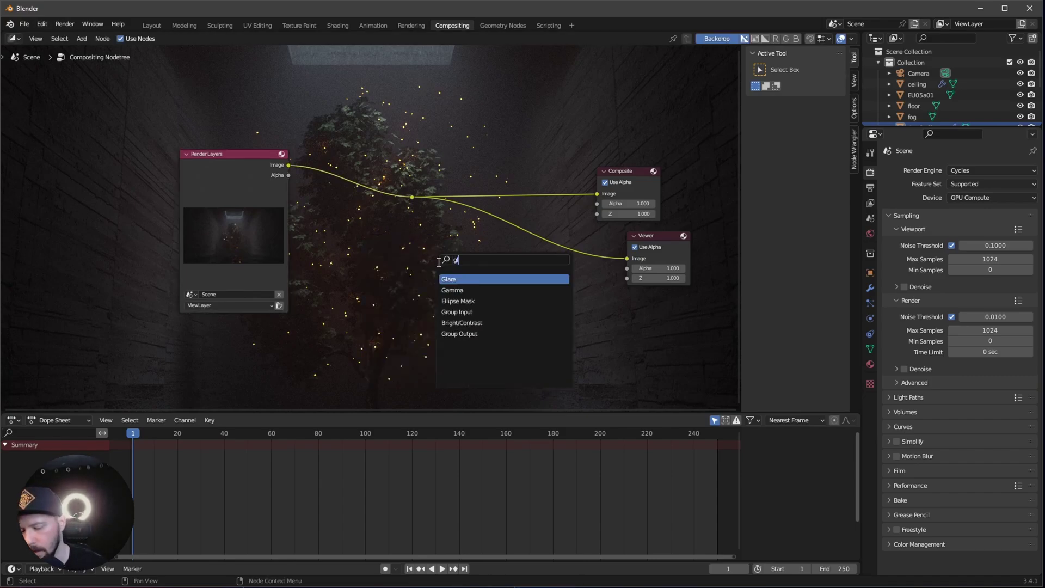
key("Return")
left_click(364, 169)
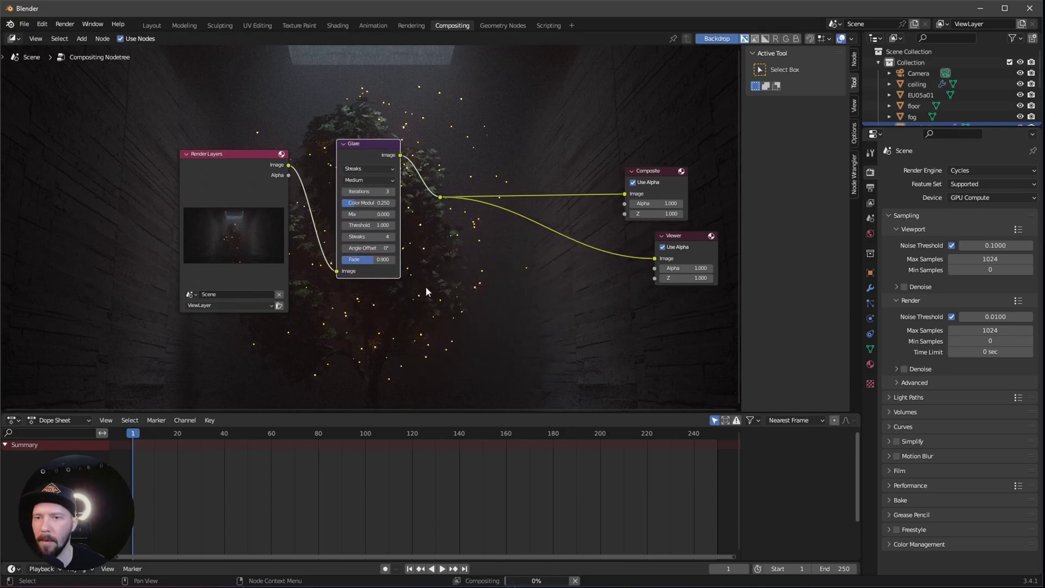
Set the Glare node's type to Fog Glow and its size to 6.
left_click(365, 168)
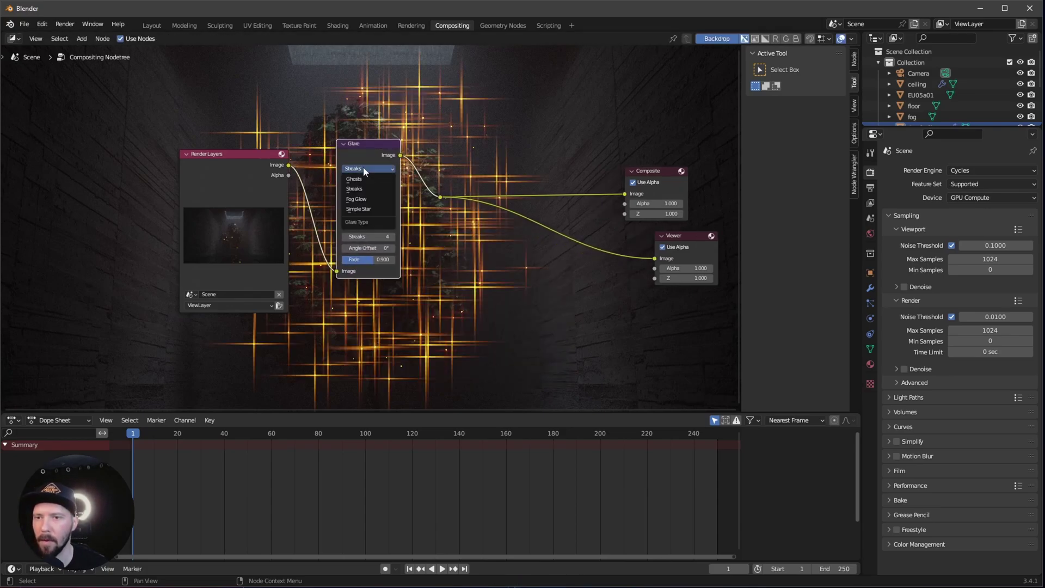
left_click(369, 199)
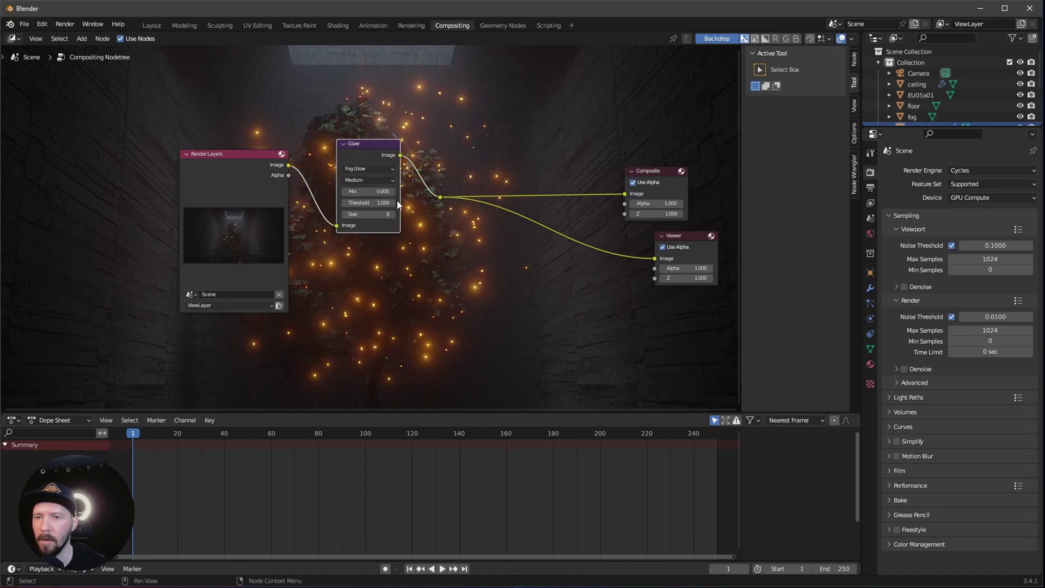
scroll(430, 252, "up", 2)
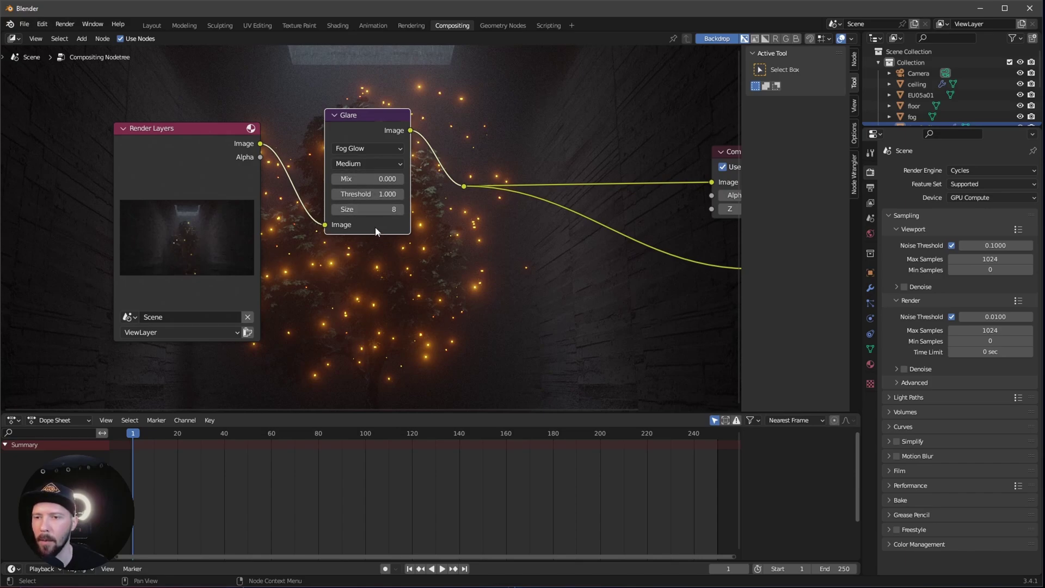
left_click_drag(381, 210, 352, 212)
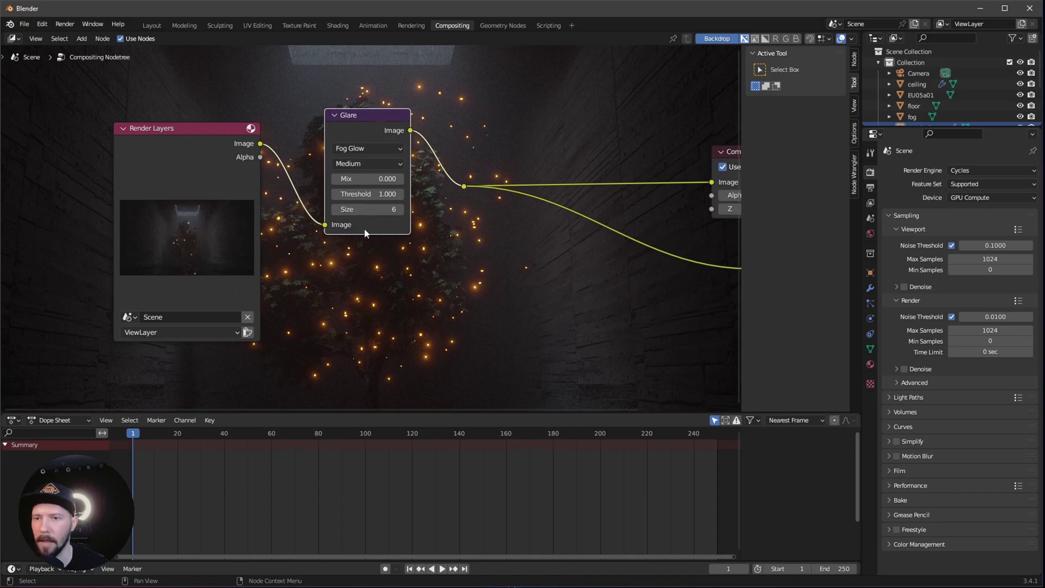
Enlarge the backdrop to a zoom of 2.40 and set the Glare node's quality to High.
left_click(574, 154)
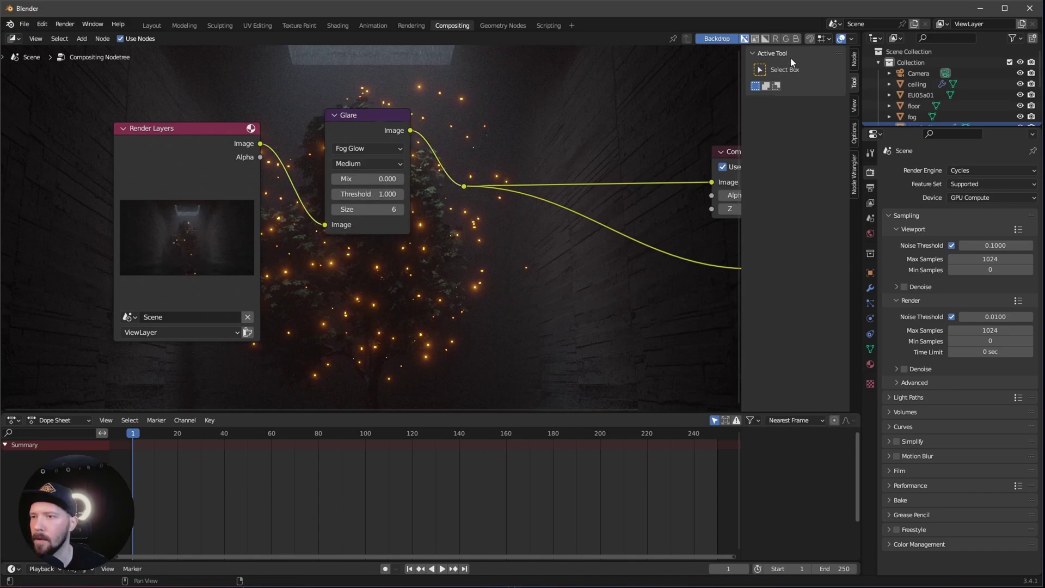
left_click(848, 57)
left_click(848, 82)
left_click(847, 107)
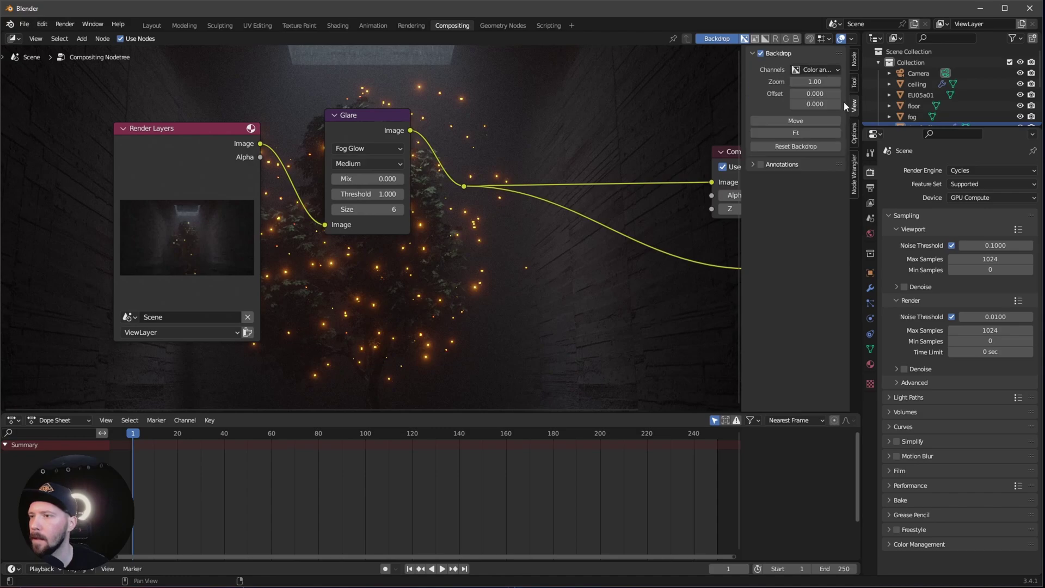
left_click_drag(815, 81, 894, 64)
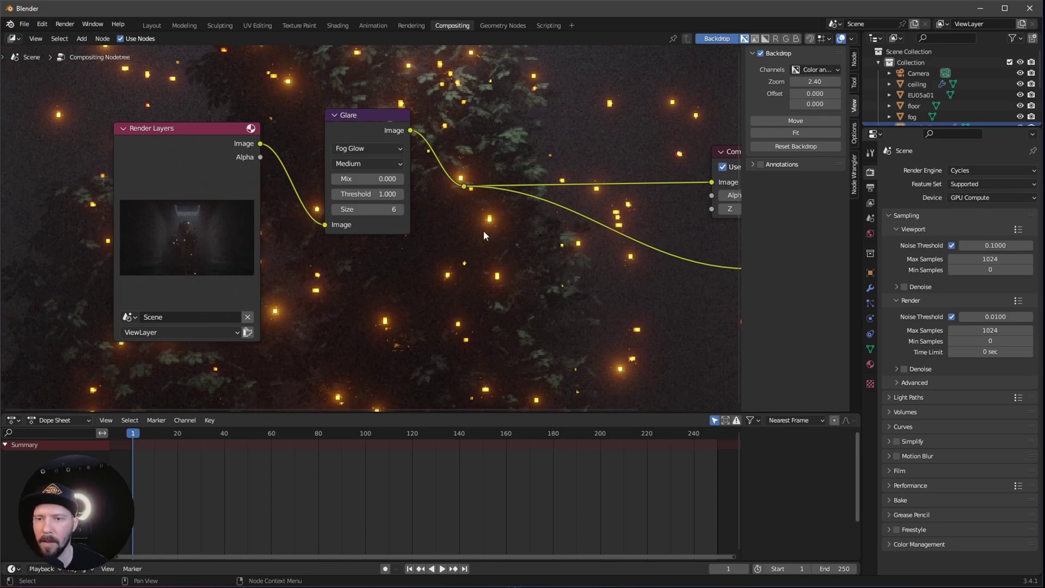
left_click(362, 164)
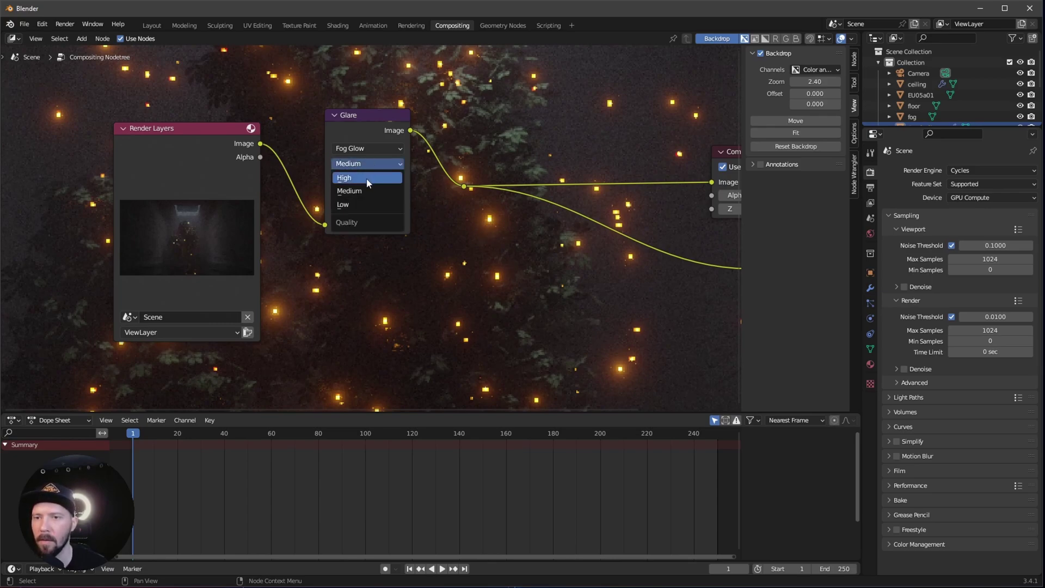
left_click(367, 179)
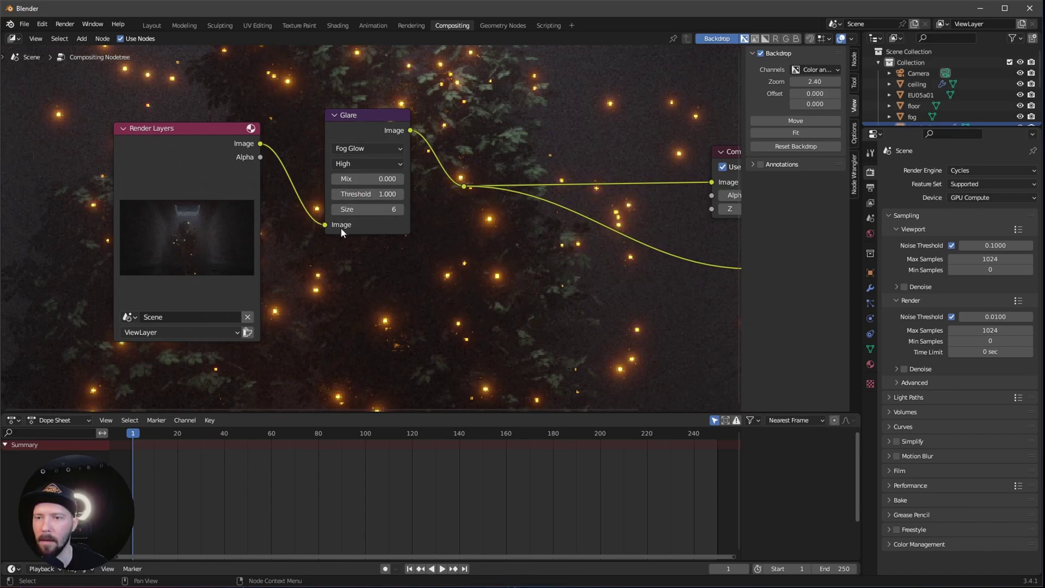
Try a Glare threshold of 0 and set it back to 1.
left_click_drag(368, 195, 333, 194)
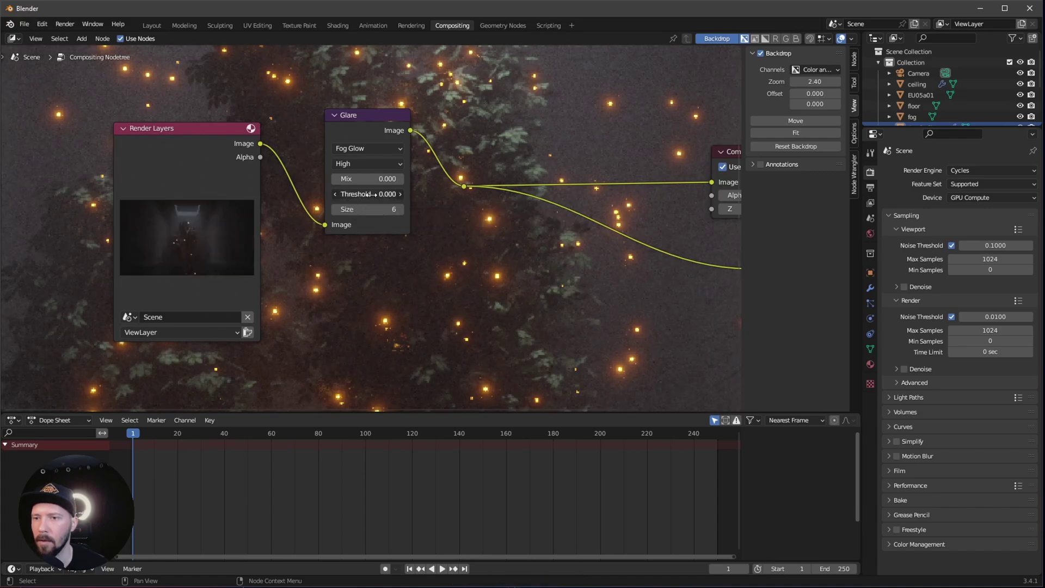
left_click(376, 195)
type("1")
key("Return")
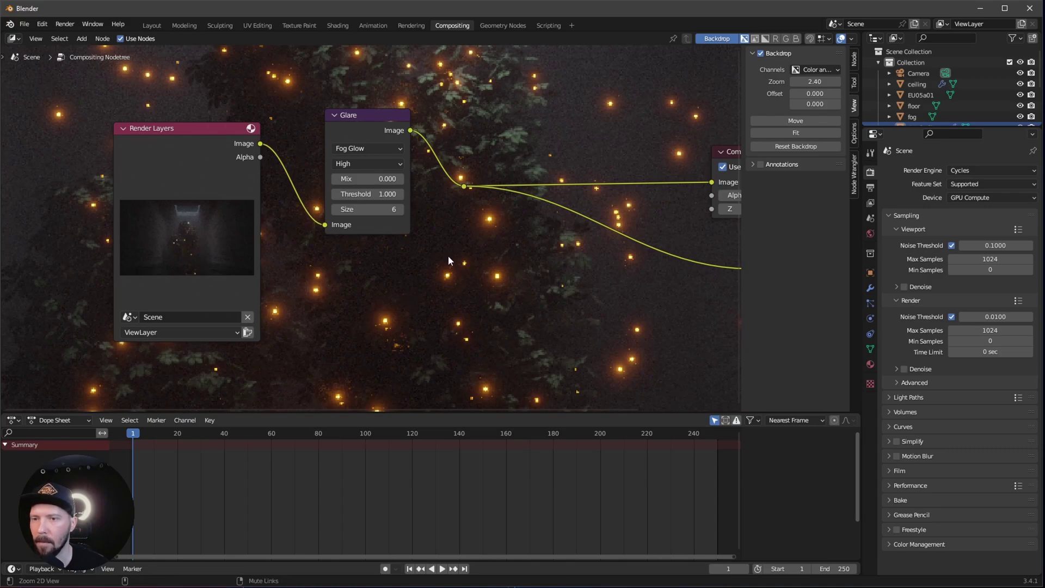
Try a Fog Glow size of 9 and set it back to 6.
middle_click_drag(405, 291, 400, 198, "ctrl")
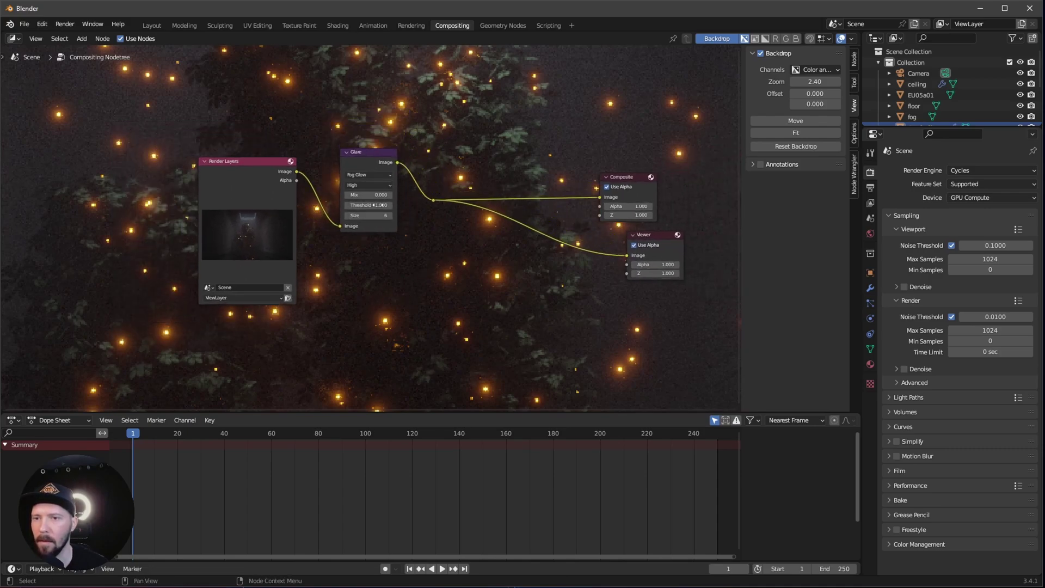
scroll(373, 223, "up", 3)
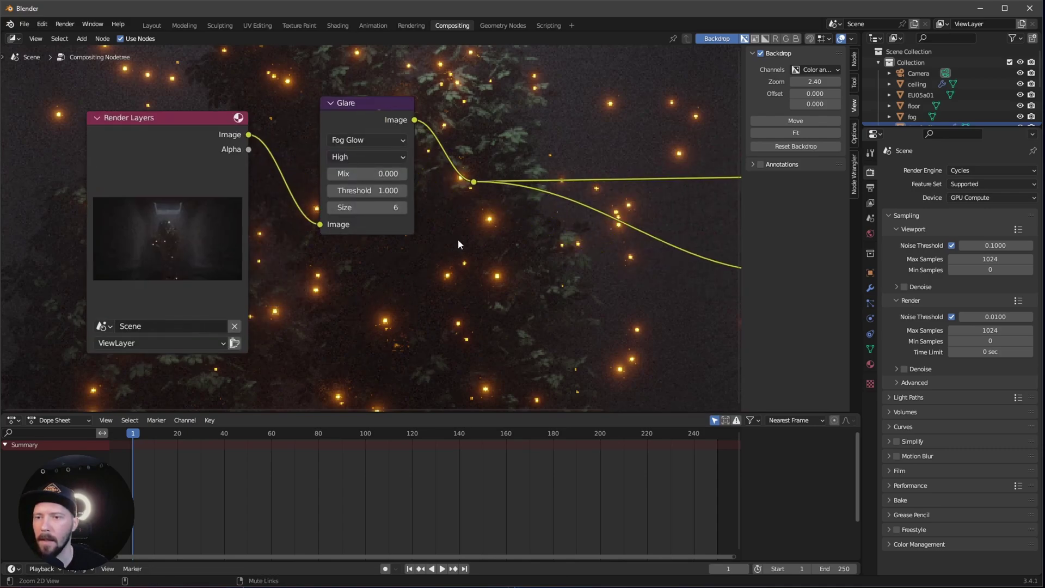
left_click(380, 211)
type("6")
key("Return")
left_click(403, 208)
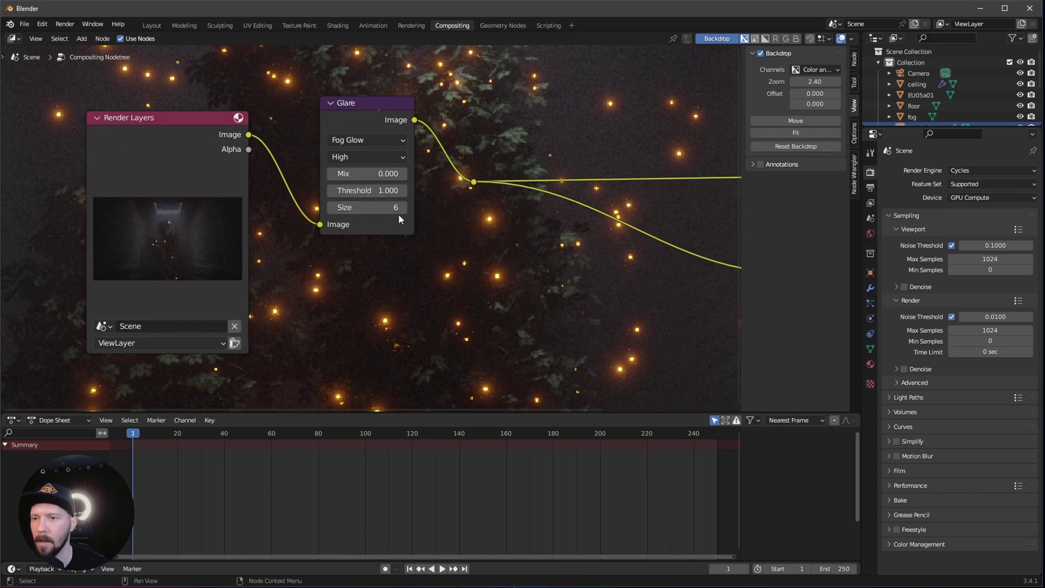
left_click(404, 209)
left_click(404, 207)
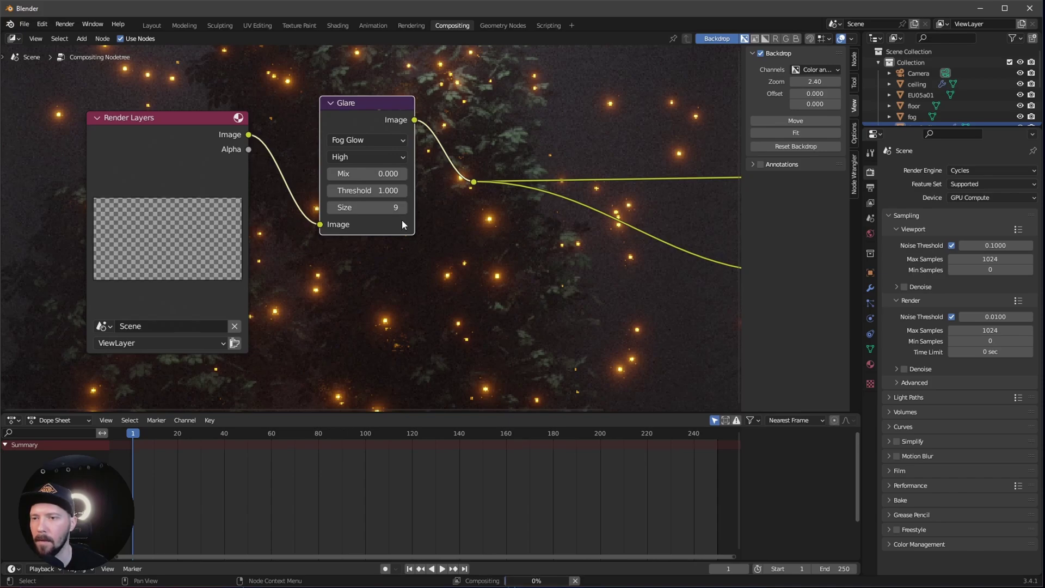
left_click_drag(393, 209, 278, 220)
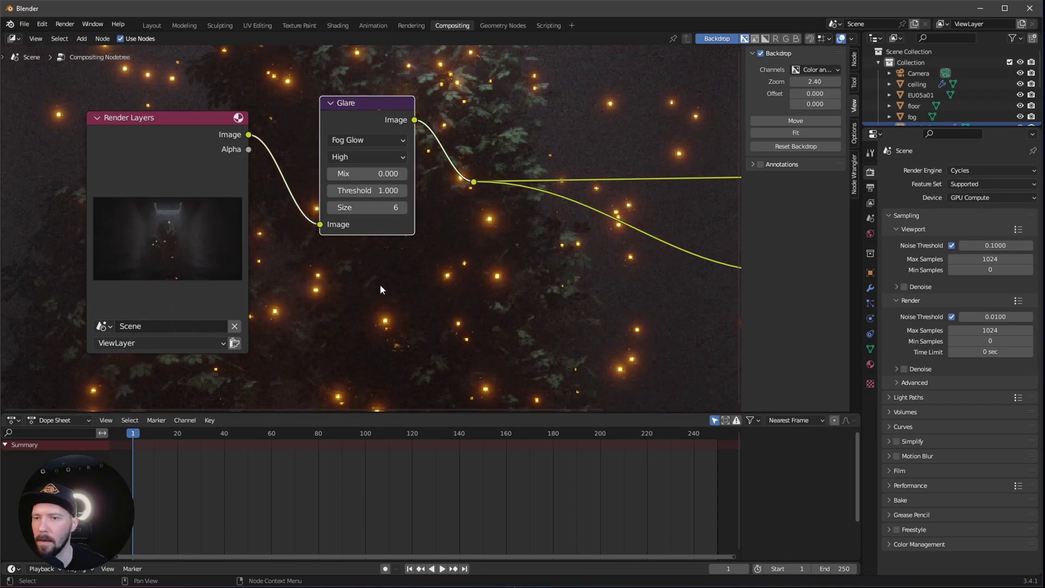
Reduce the backdrop zoom to 0.98 and toggle muting of the Glare node to compare the image with and without glow.
left_click_drag(815, 81, 728, 110)
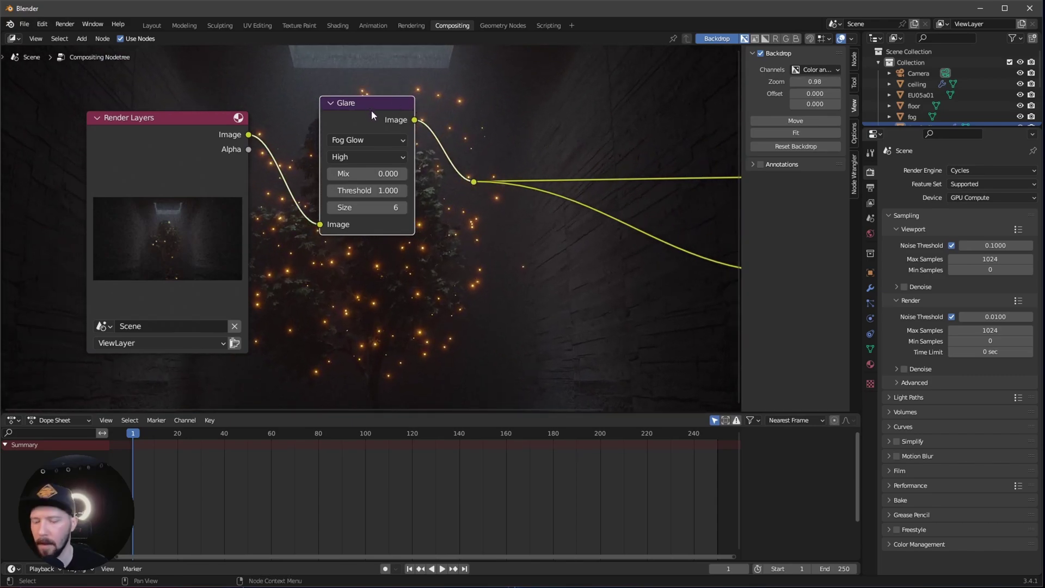
key("m")
key("m")
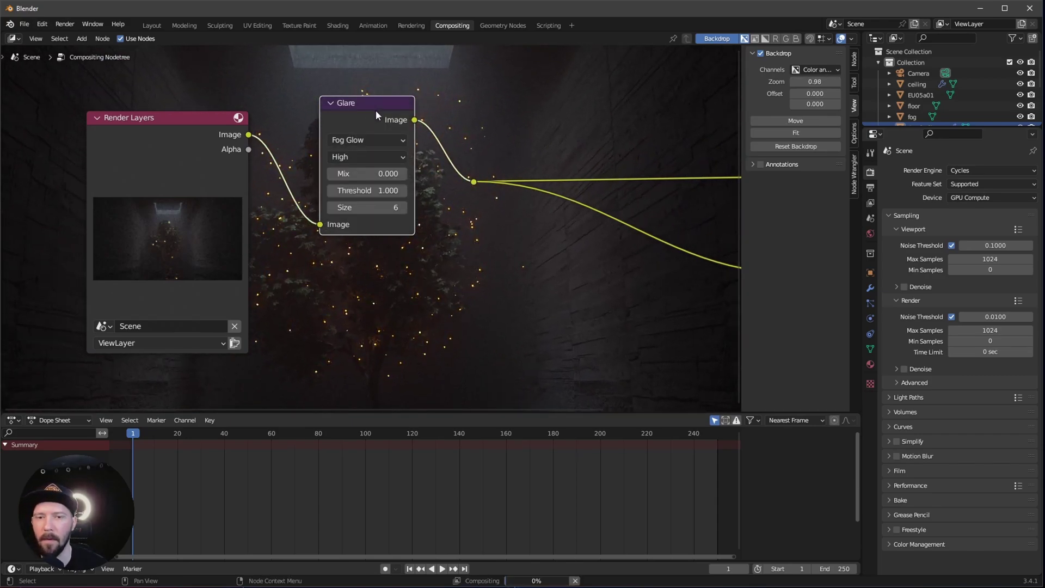